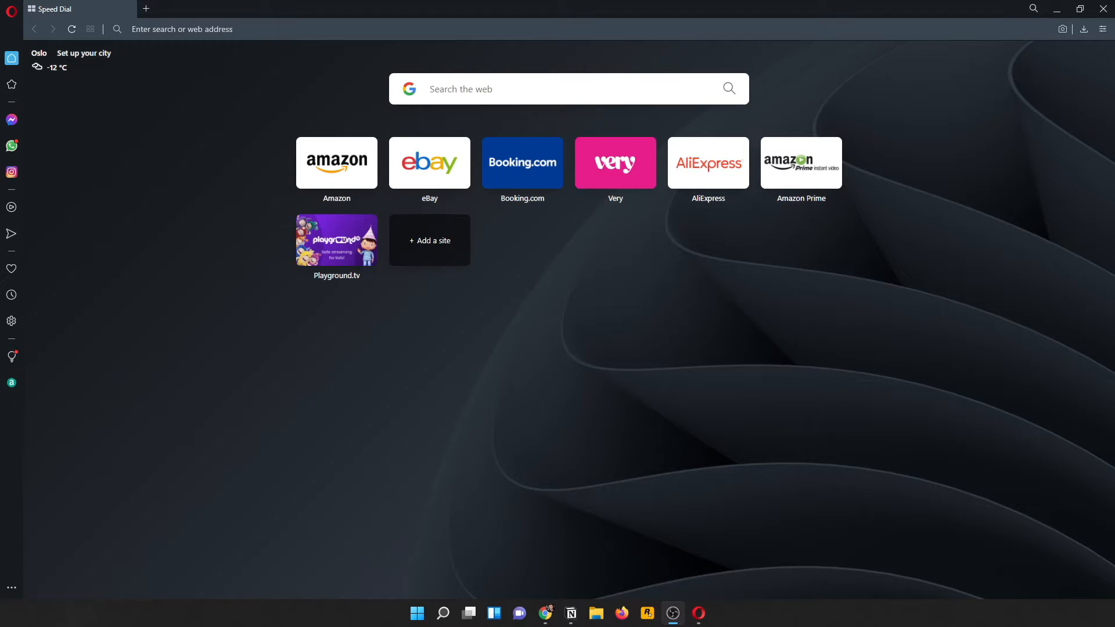
Search the web for "download windows 11 iso" and open Microsoft's en-gb Download Windows 11 page from the results.
left_click(336, 34)
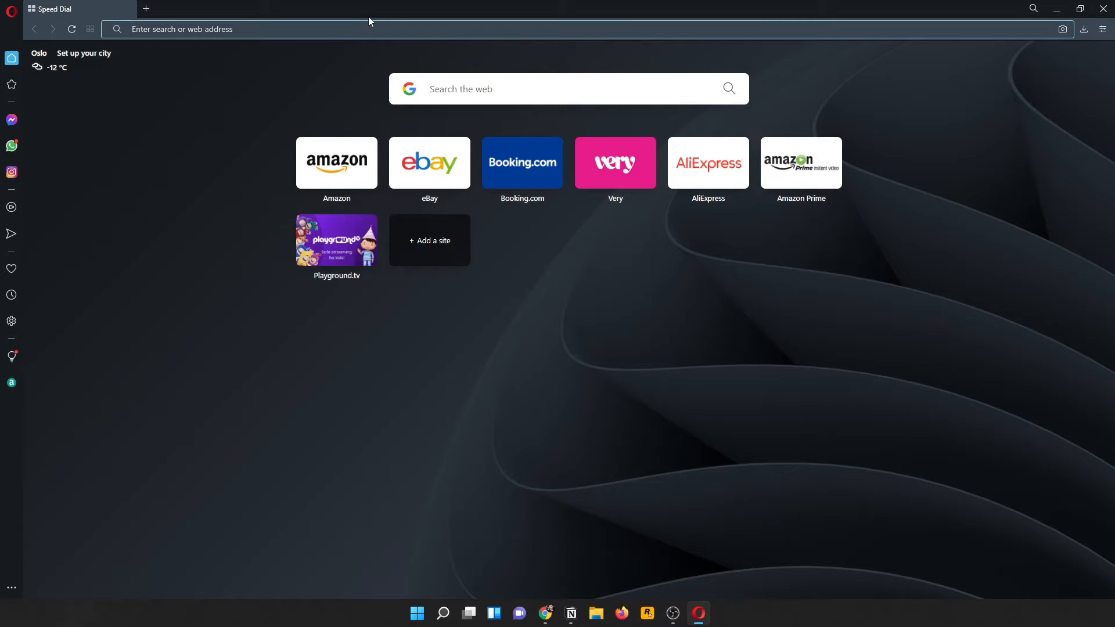
type("do")
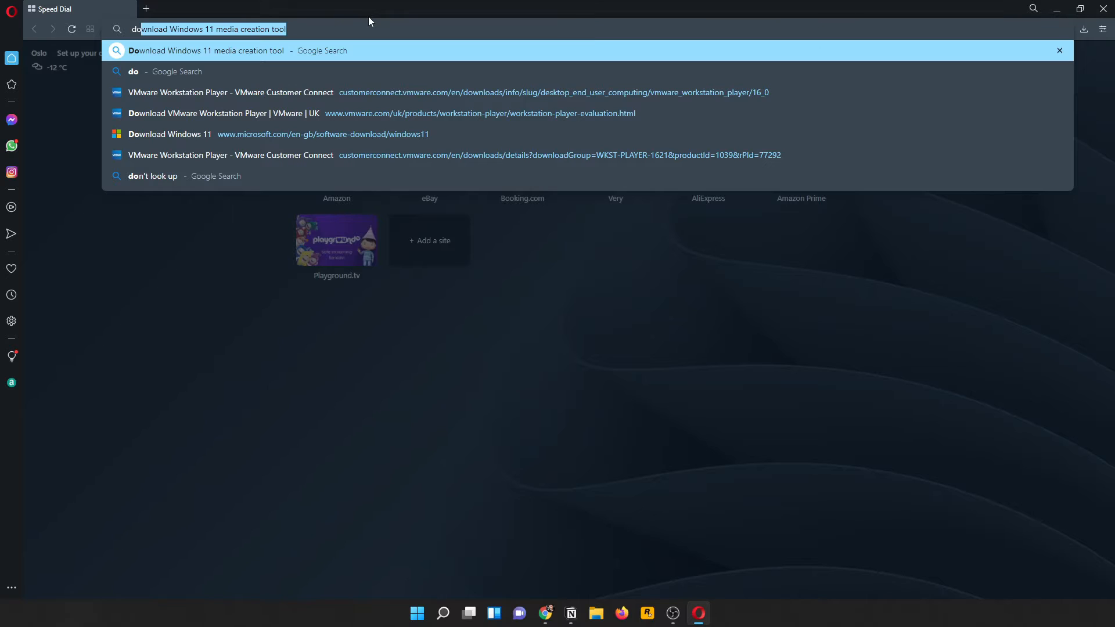
type("wnl")
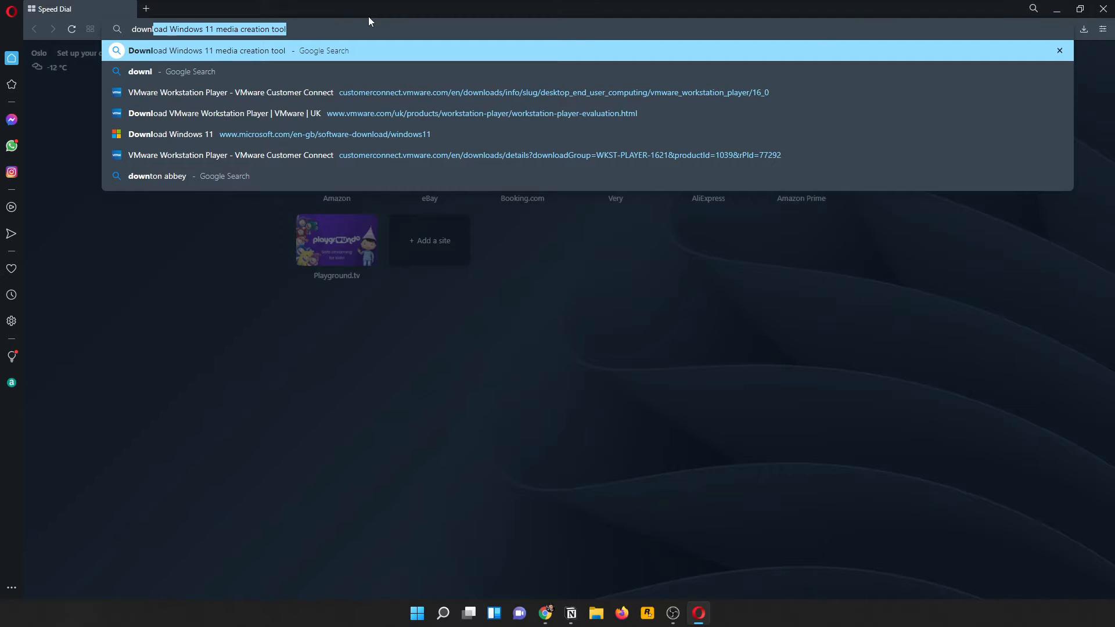
type("oad win")
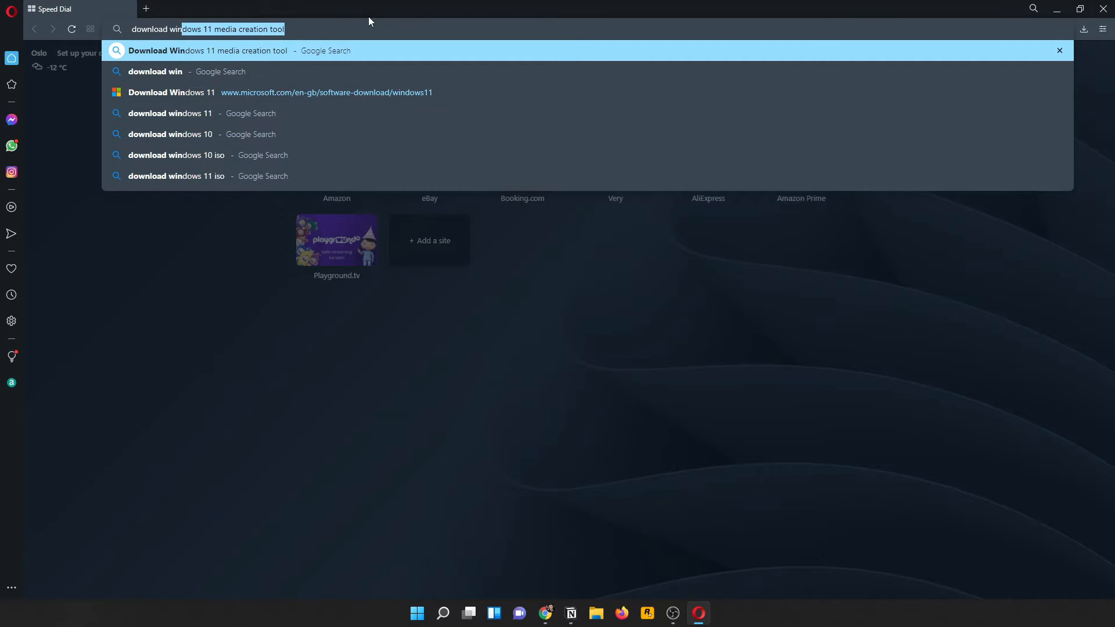
type("dows 11 iso")
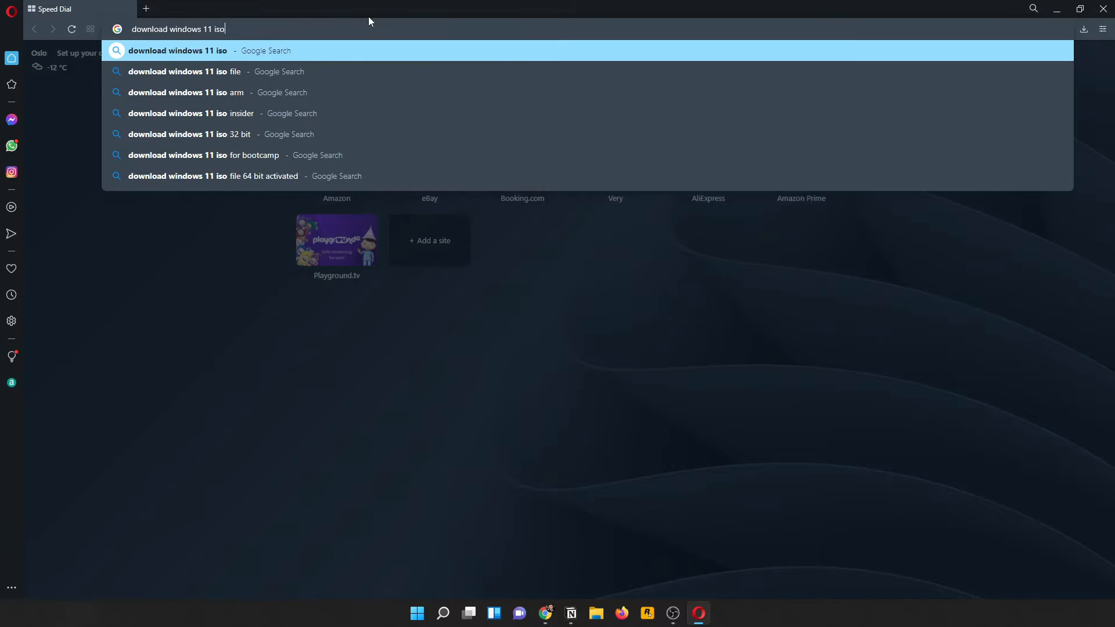
key("Return")
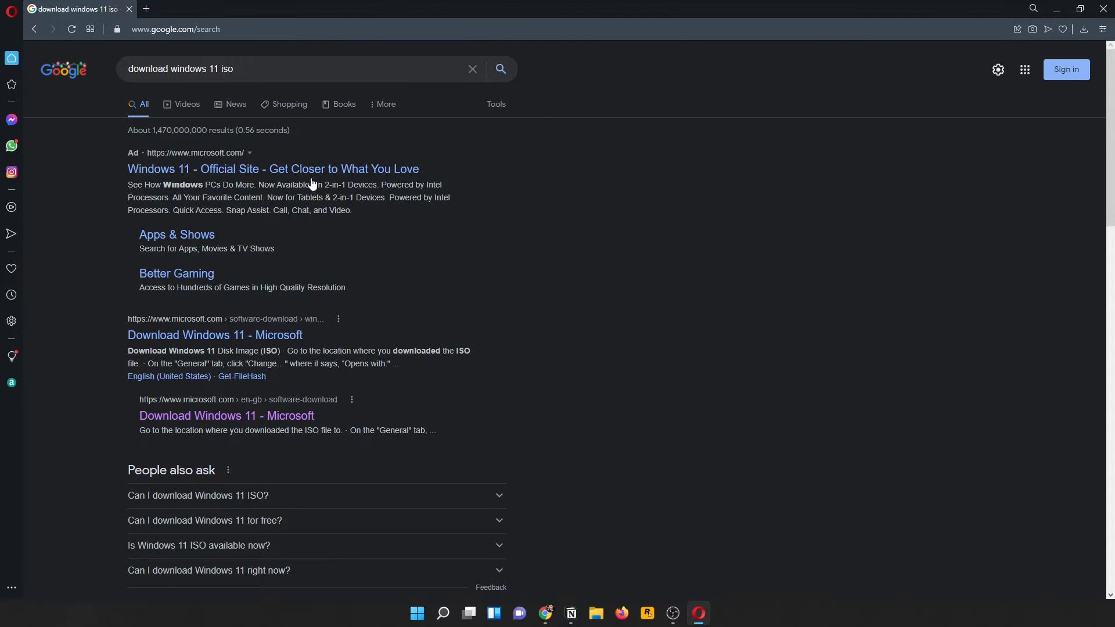
left_click(265, 408)
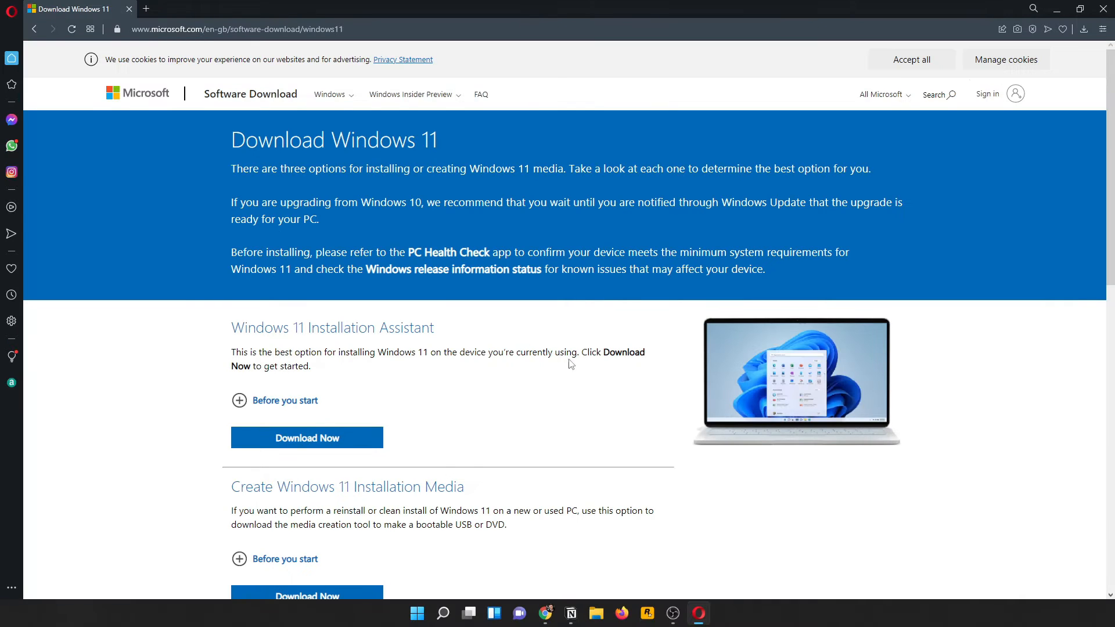
Choose Windows 11 as the disk image (ISO) to download and submit the selection.
scroll(723, 408, "down", 4)
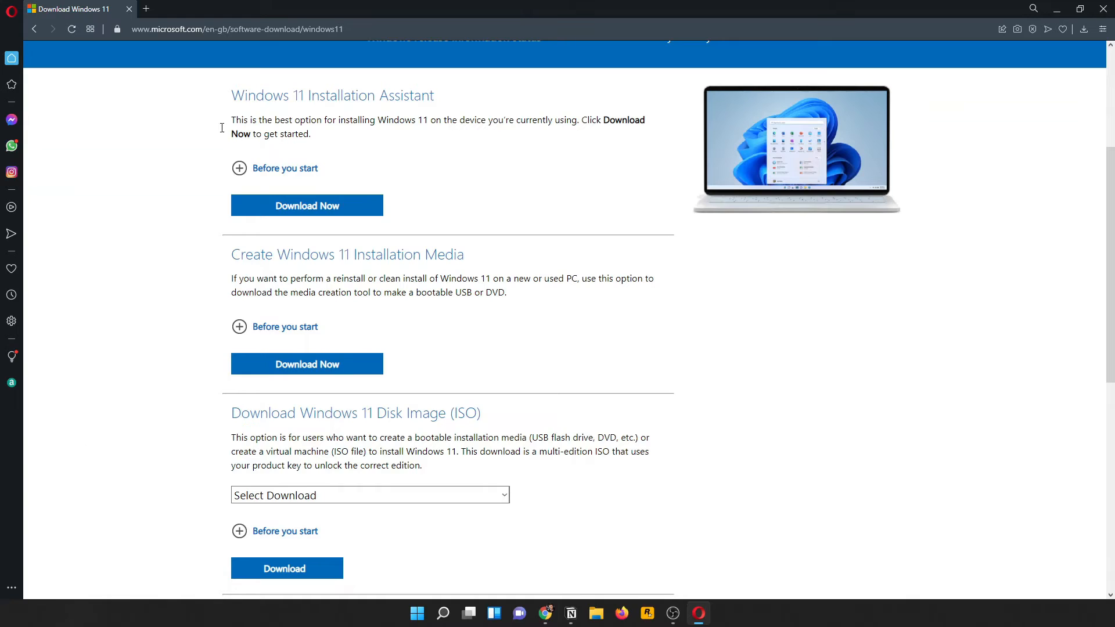
scroll(535, 350, "down", 2)
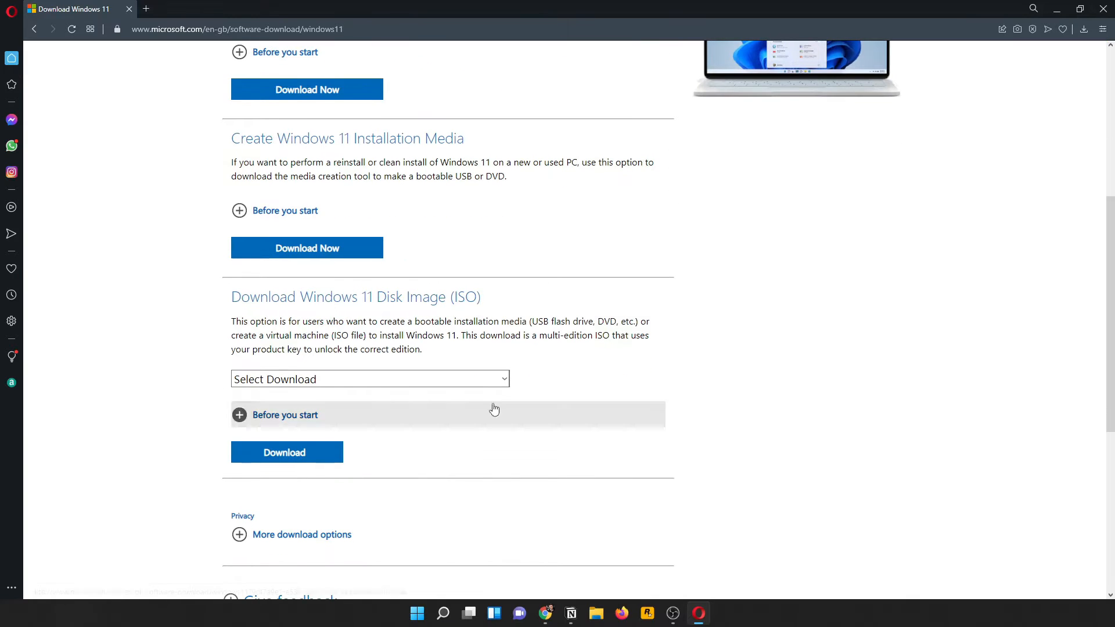
left_click(481, 379)
left_click(348, 411)
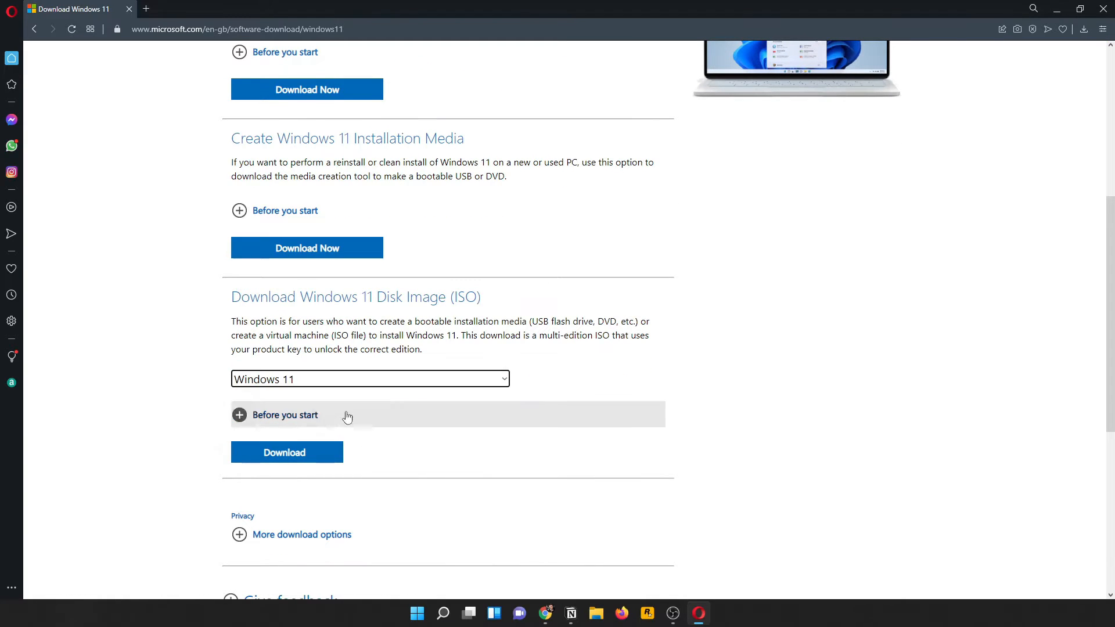
left_click(287, 454)
Confirm English as the product language and start the 64-bit Windows 11 ISO download.
scroll(302, 456, "down", 5)
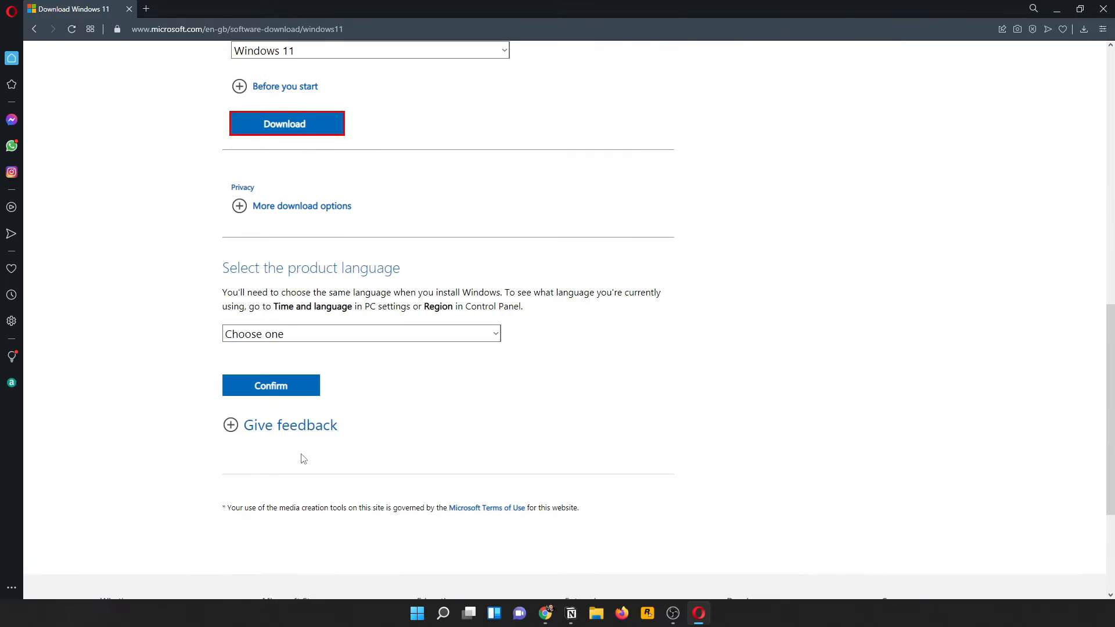
left_click(410, 334)
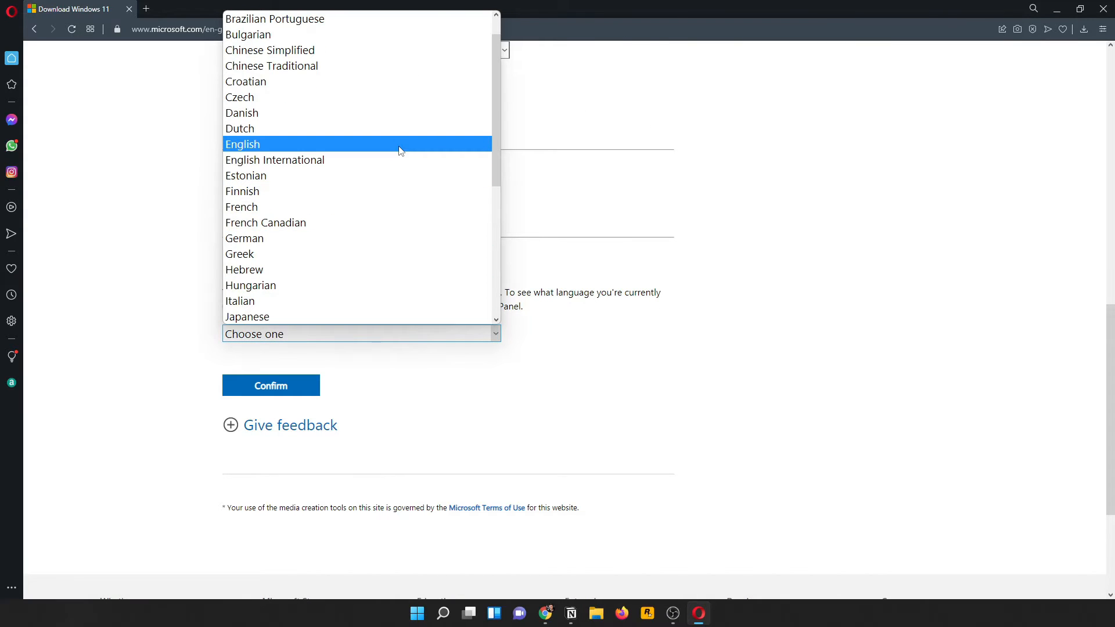
key("Down")
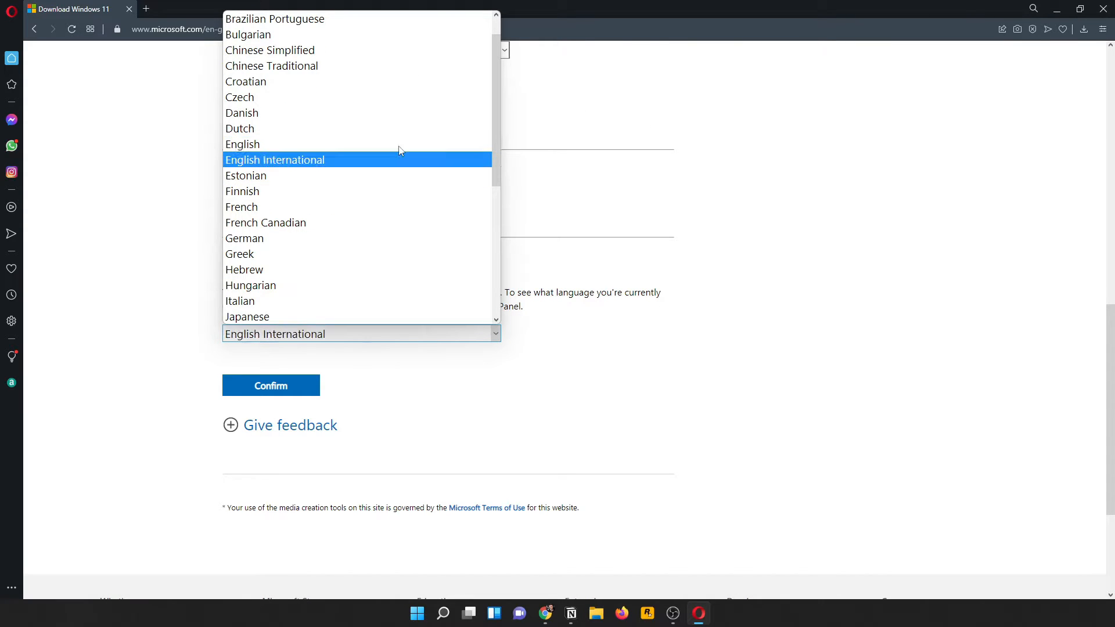
left_click(240, 144)
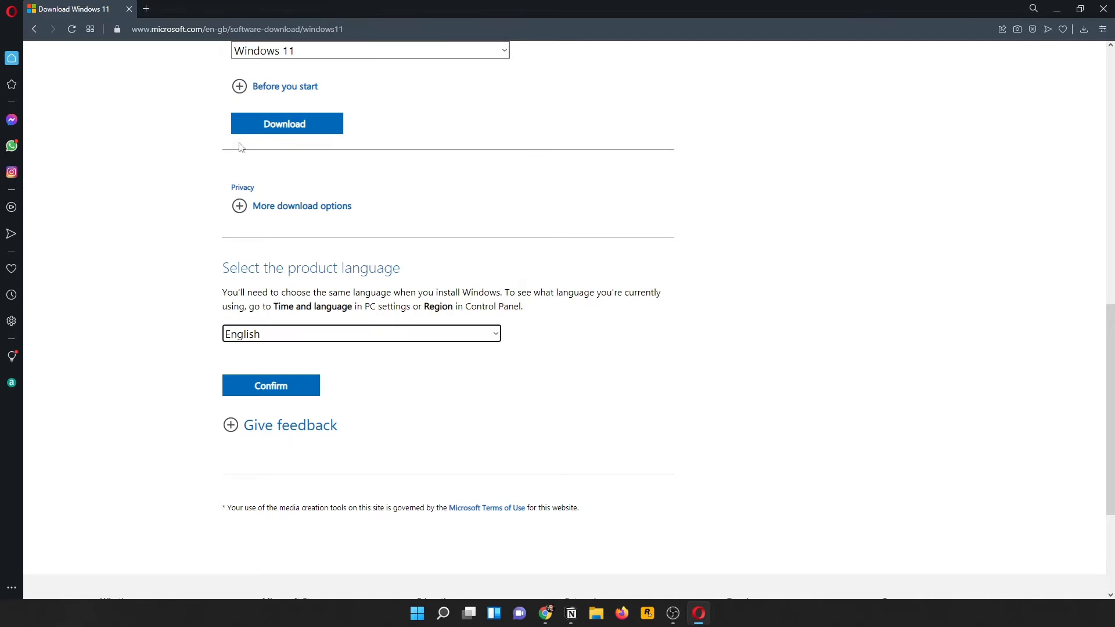
left_click(285, 391)
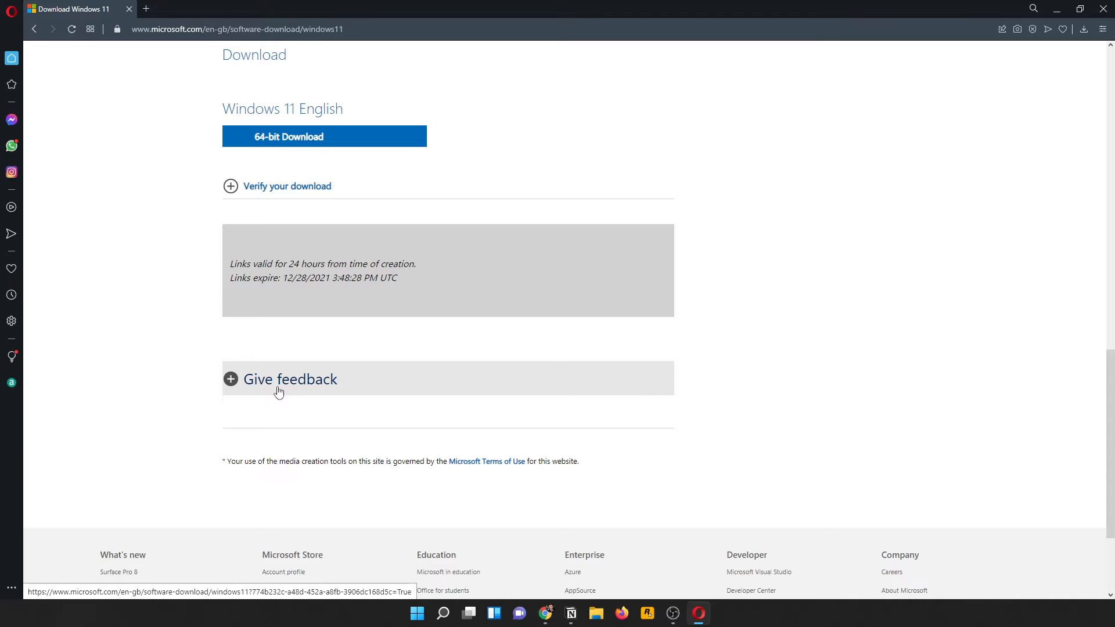
left_click(298, 142)
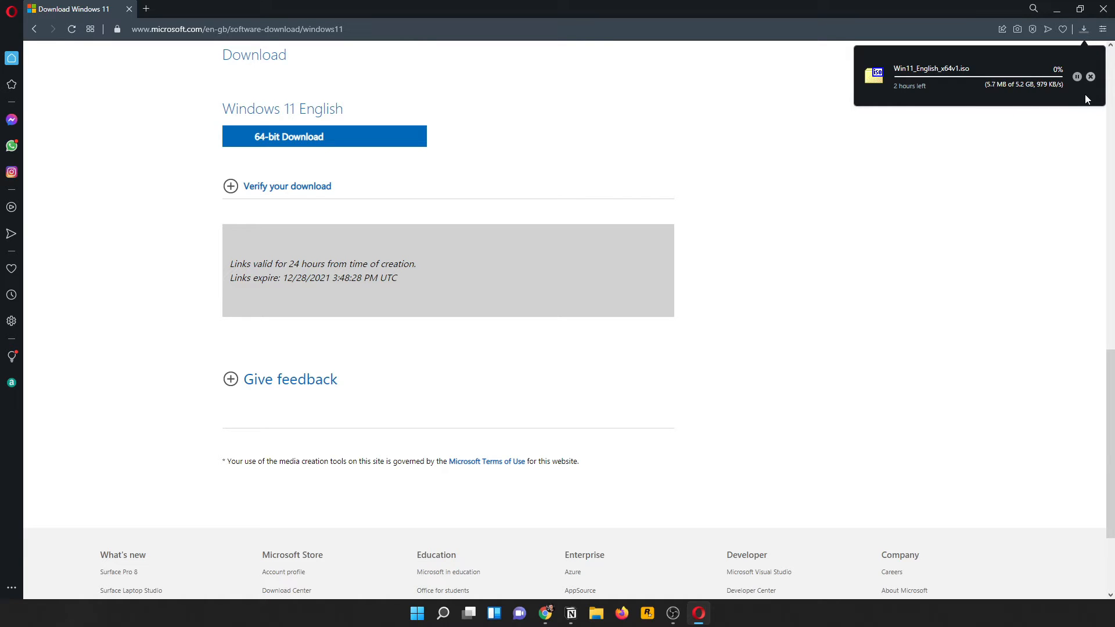
Search the web for "vmware workstation pro" in a new browser tab.
left_click(146, 9)
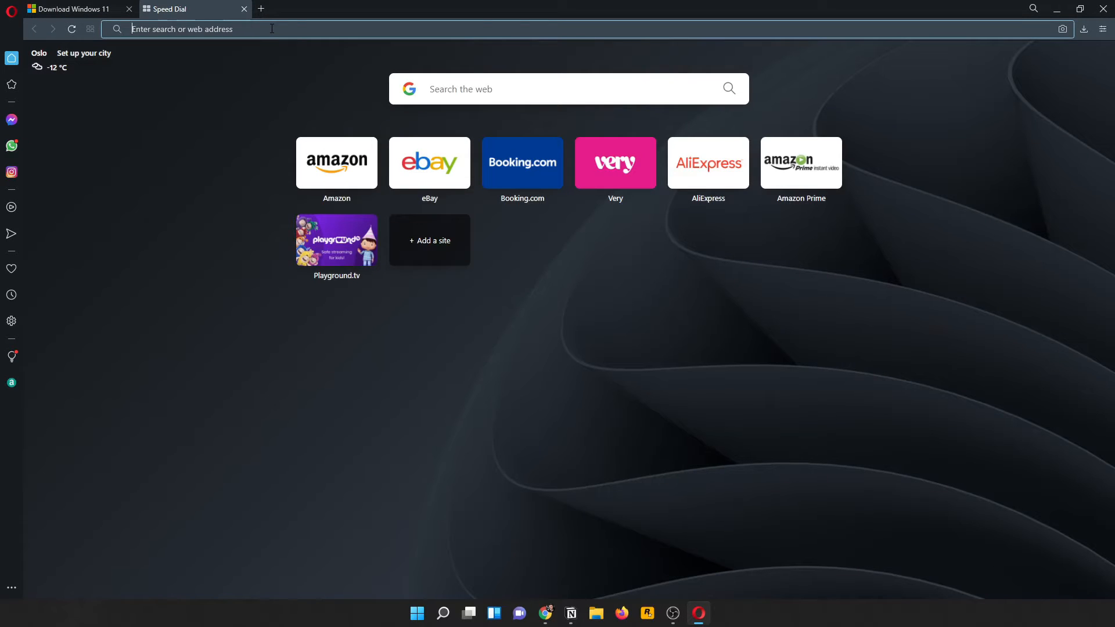
type("w")
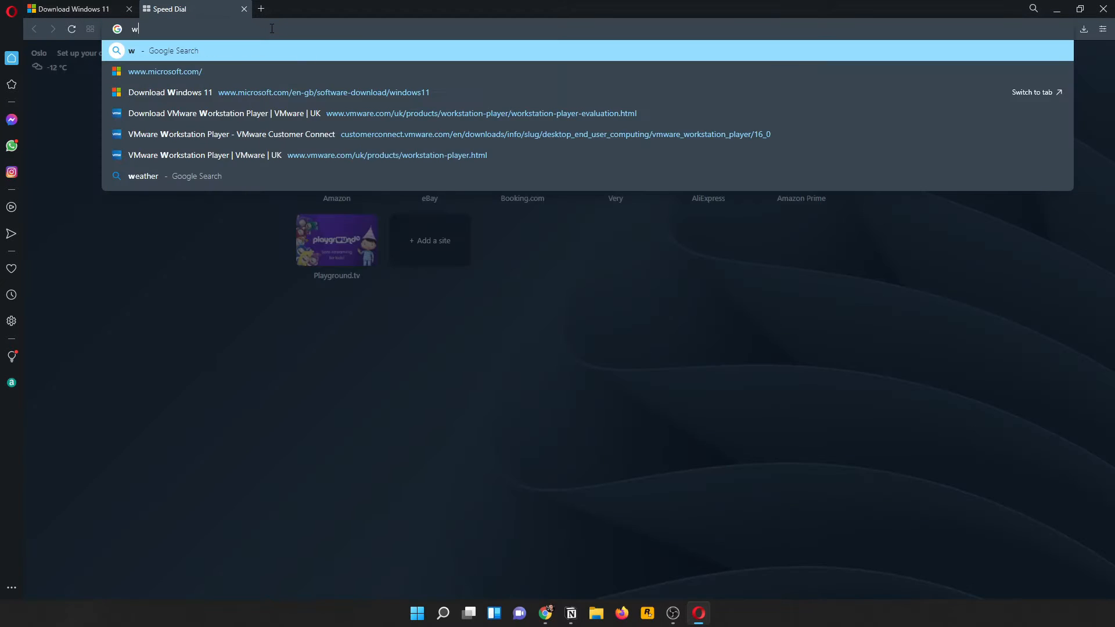
type("mware work")
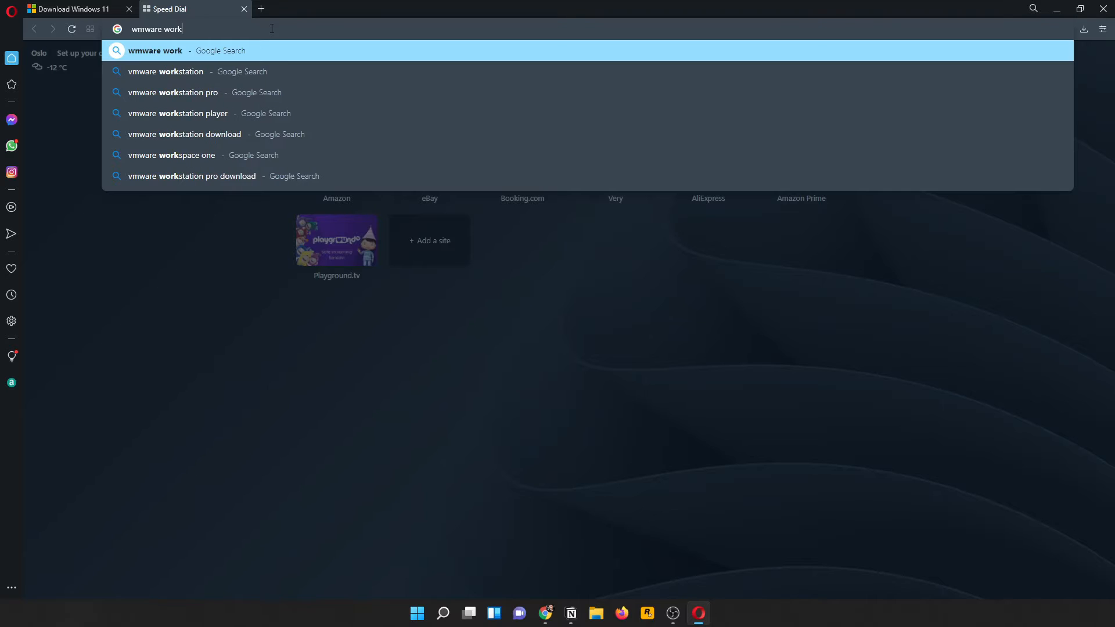
type("statioin ")
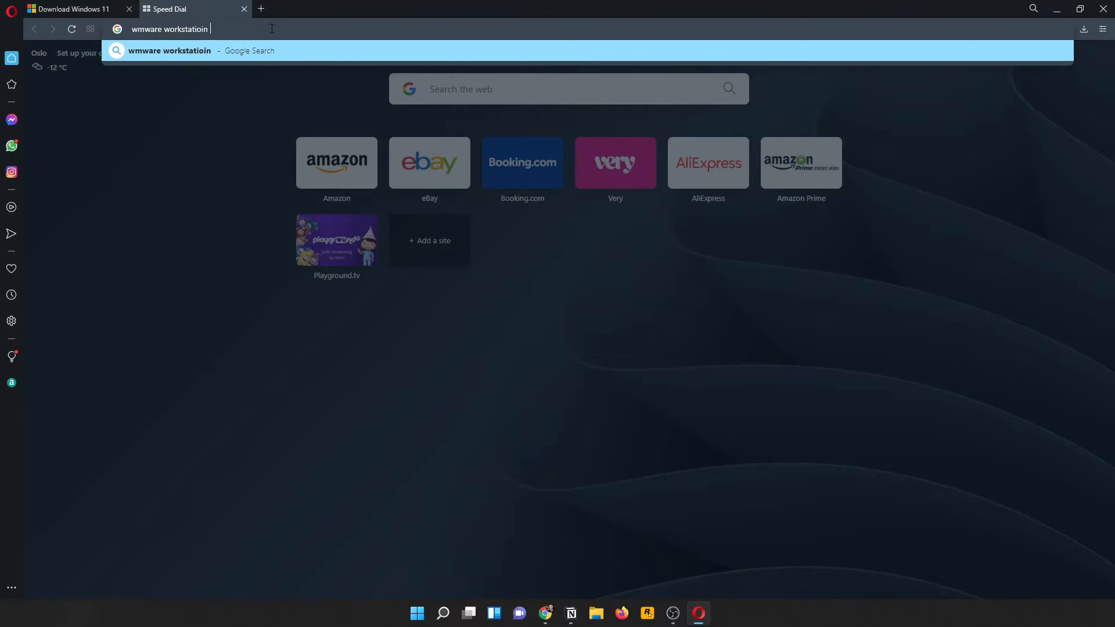
type("pro")
key("Return")
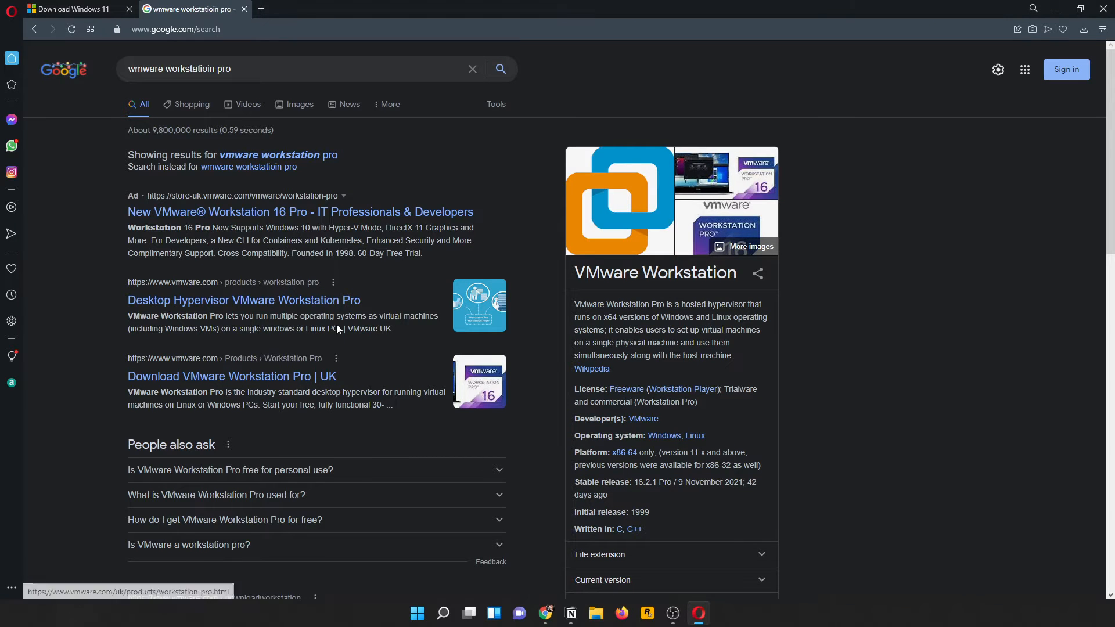
Find VMware's Download VMware Workstation Pro page in the search results and open the downloads for Workstation 16.2.1 Pro for Windows.
left_click(320, 377)
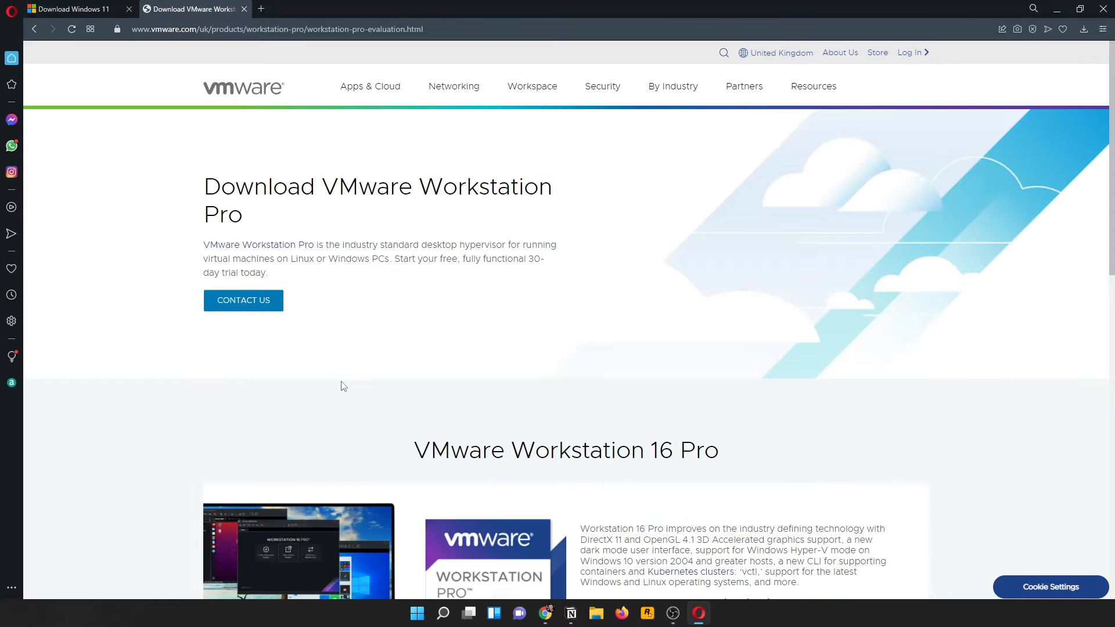
key("alt+Left")
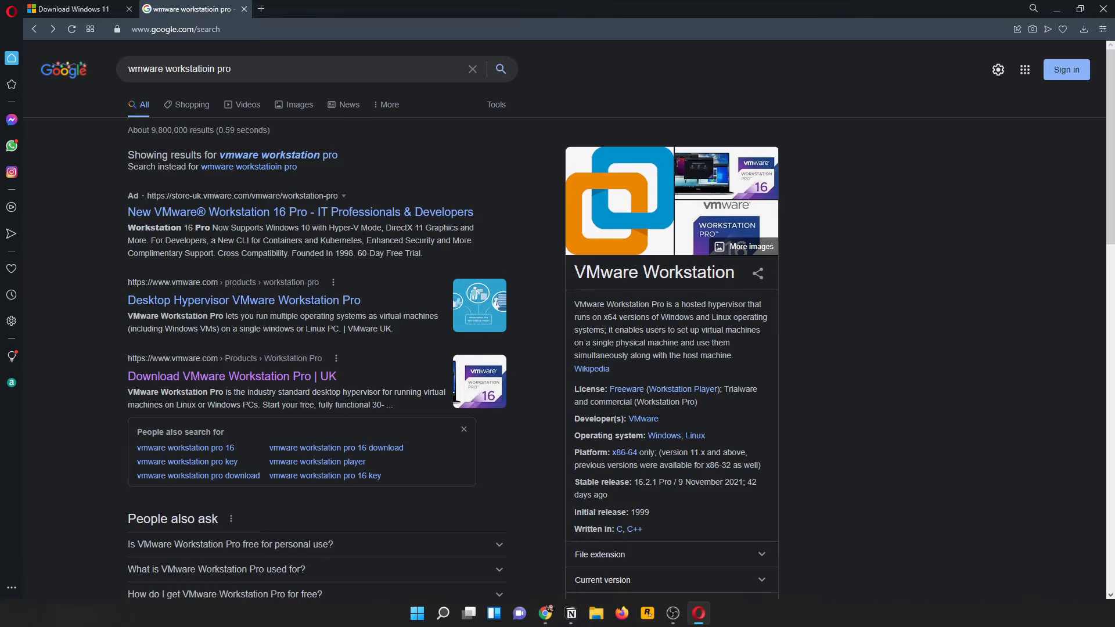
scroll(383, 424, "down", 3)
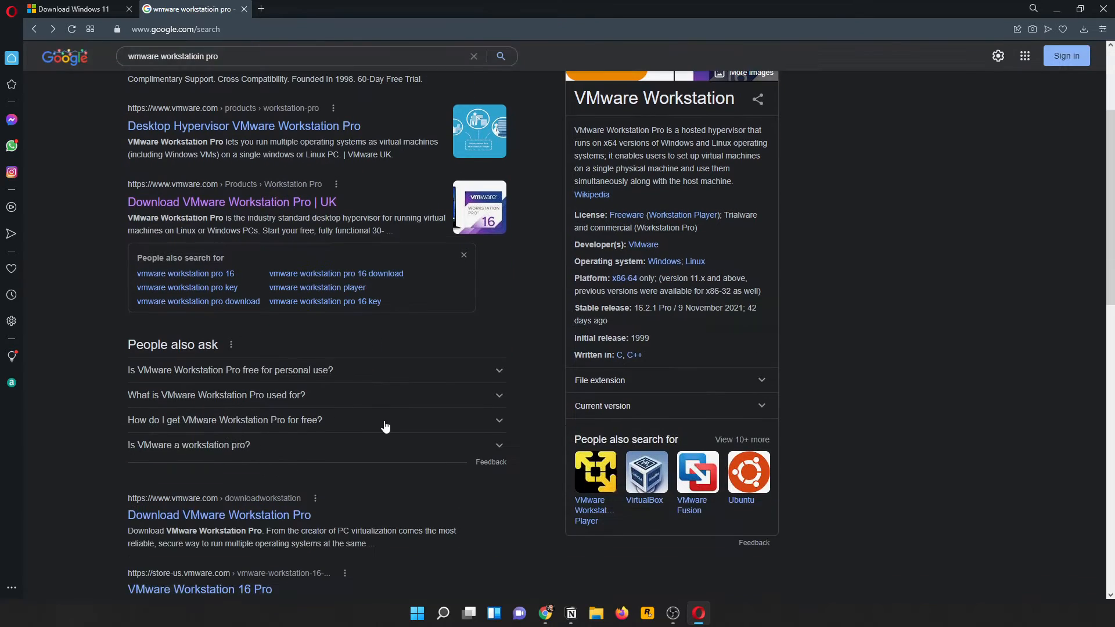
left_click(287, 517)
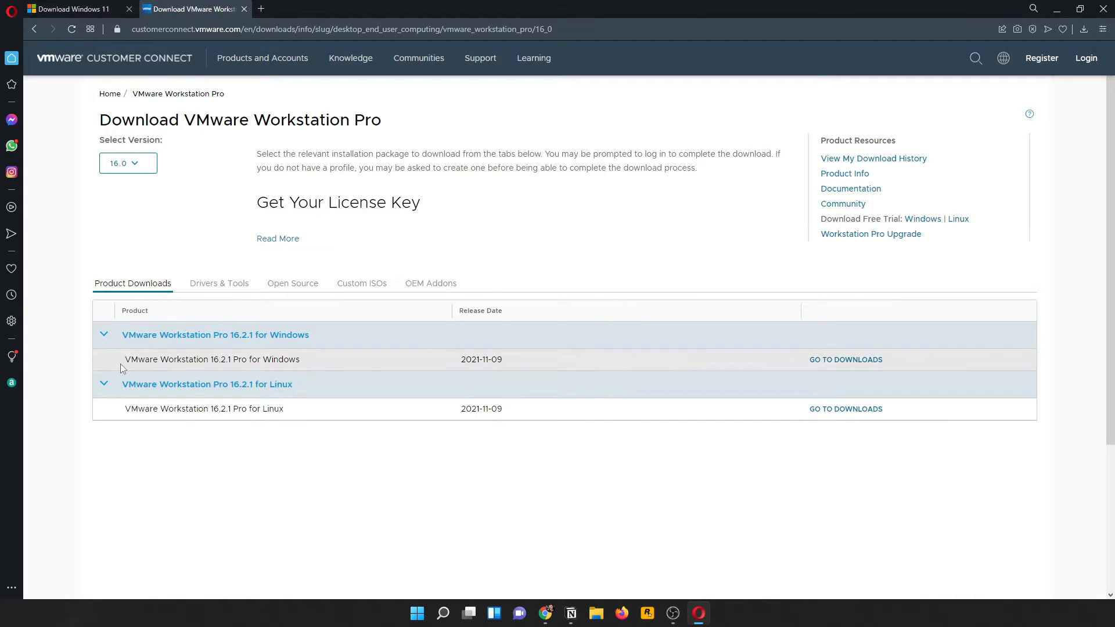
left_click(871, 361)
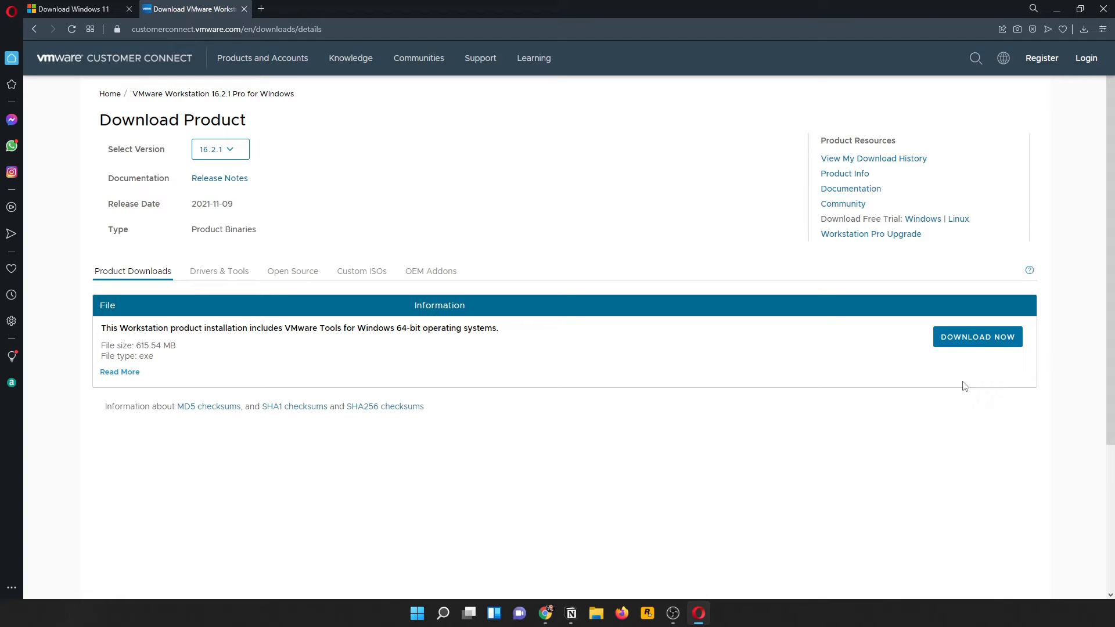
Download the Workstation Pro installer, agreeing to the End User License Agreement and saving the file in the Downloads folder.
left_click(990, 342)
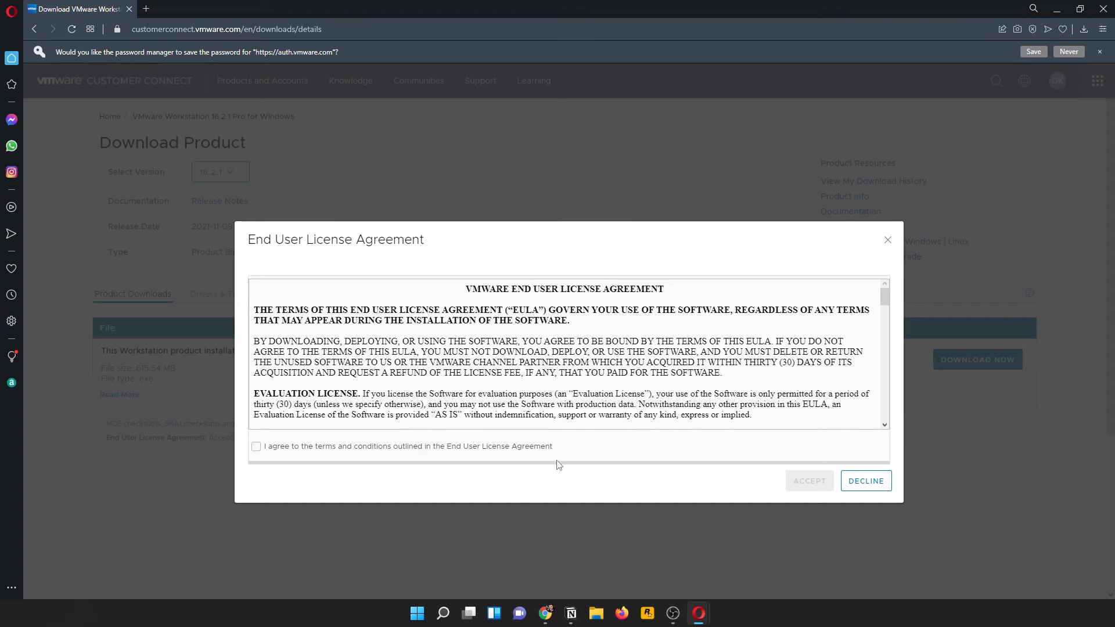
left_click(393, 447)
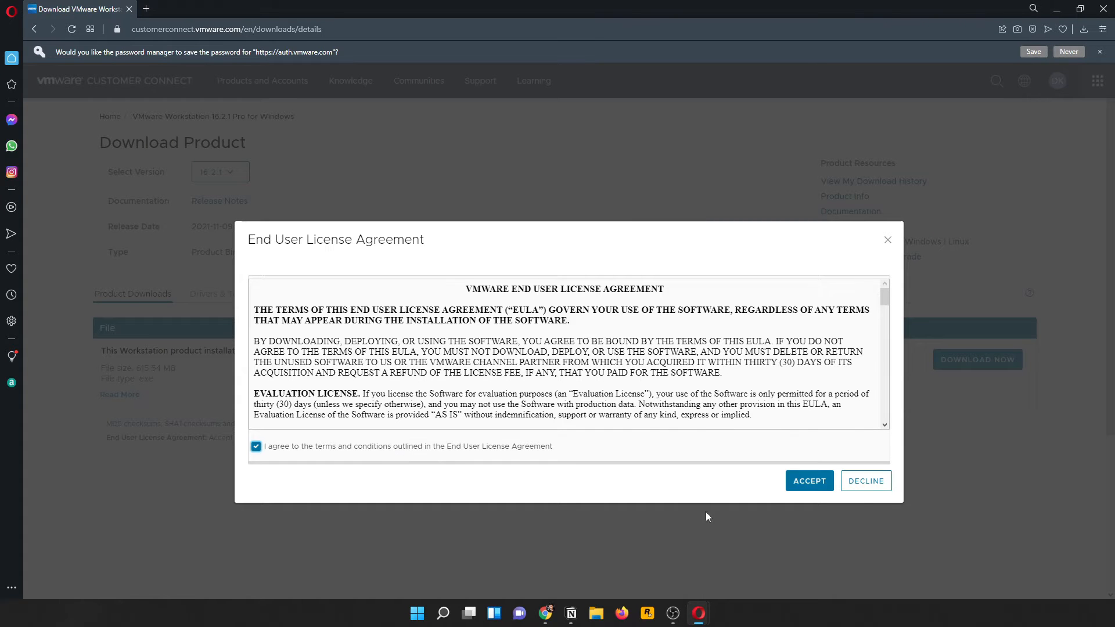
left_click(809, 481)
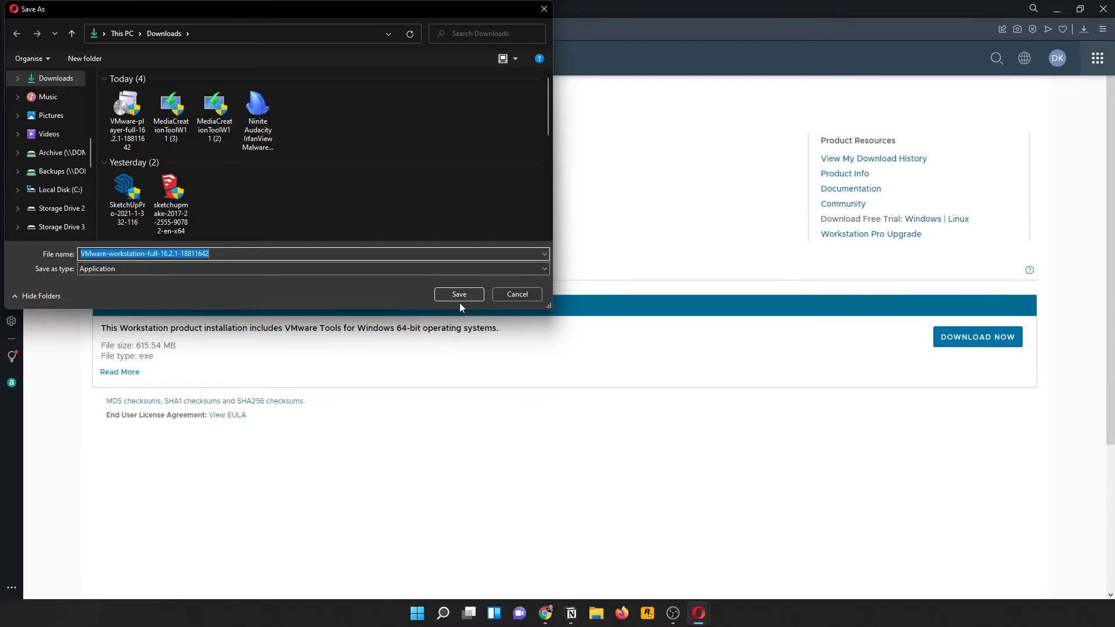
left_click(459, 295)
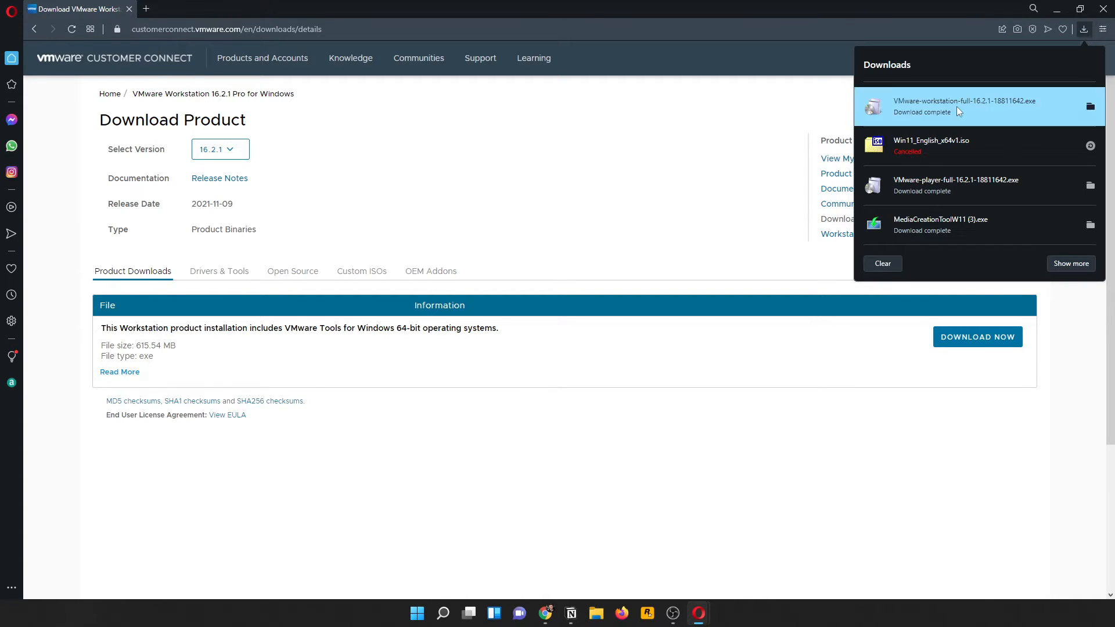
Run the downloaded Workstation Pro installer, accept the license agreement, and complete the installation in the default destination folder.
left_click(958, 109)
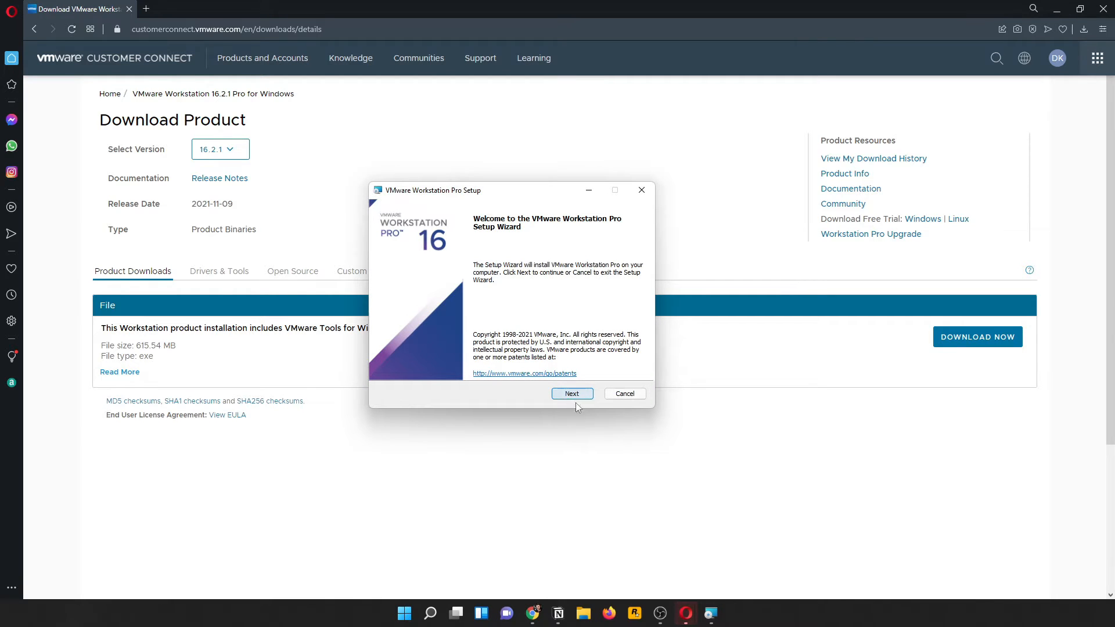
left_click(577, 395)
left_click(460, 367)
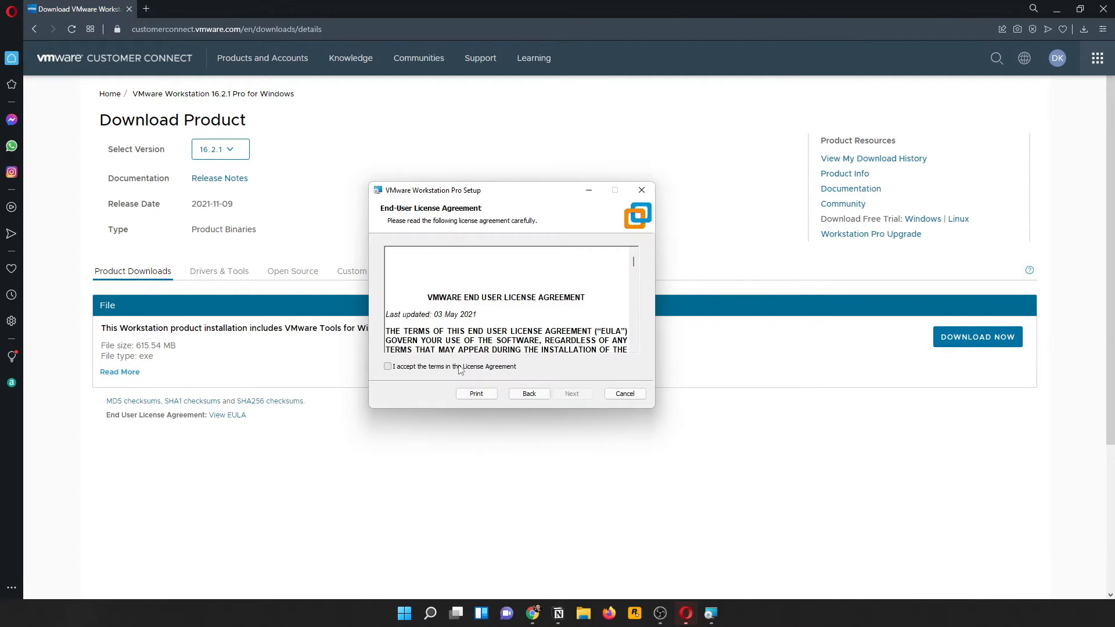
left_click(575, 394)
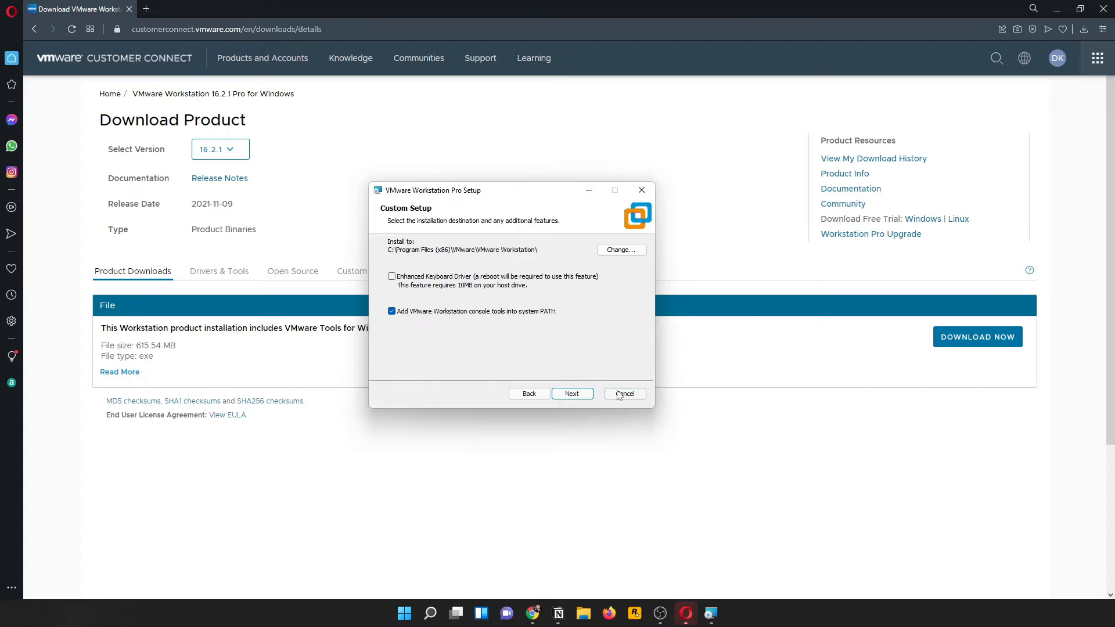
left_click(572, 393)
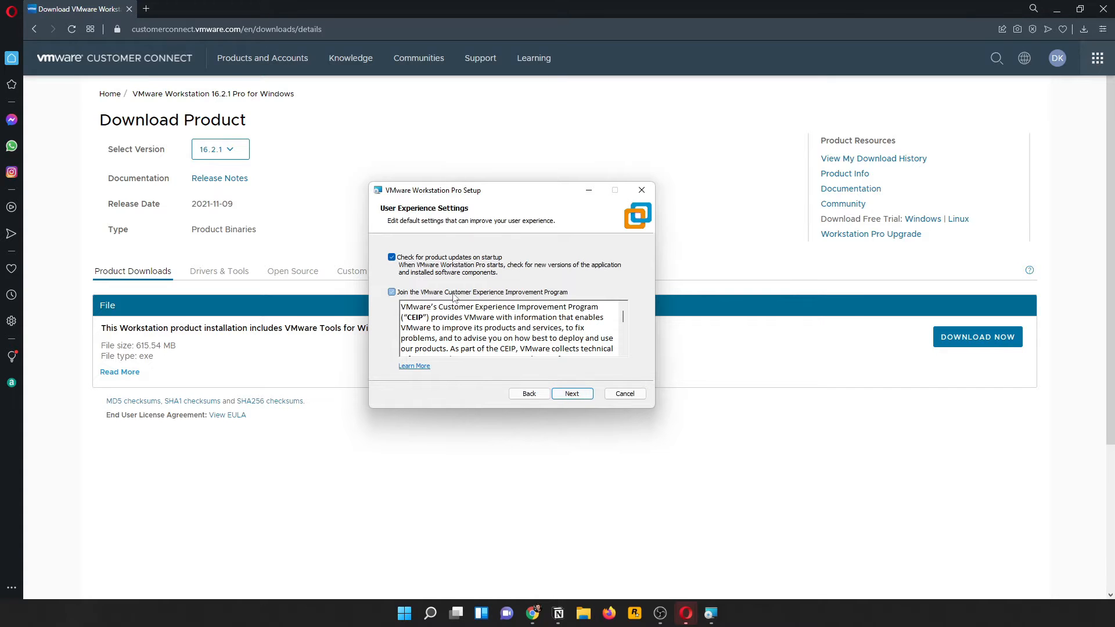
left_click(573, 395)
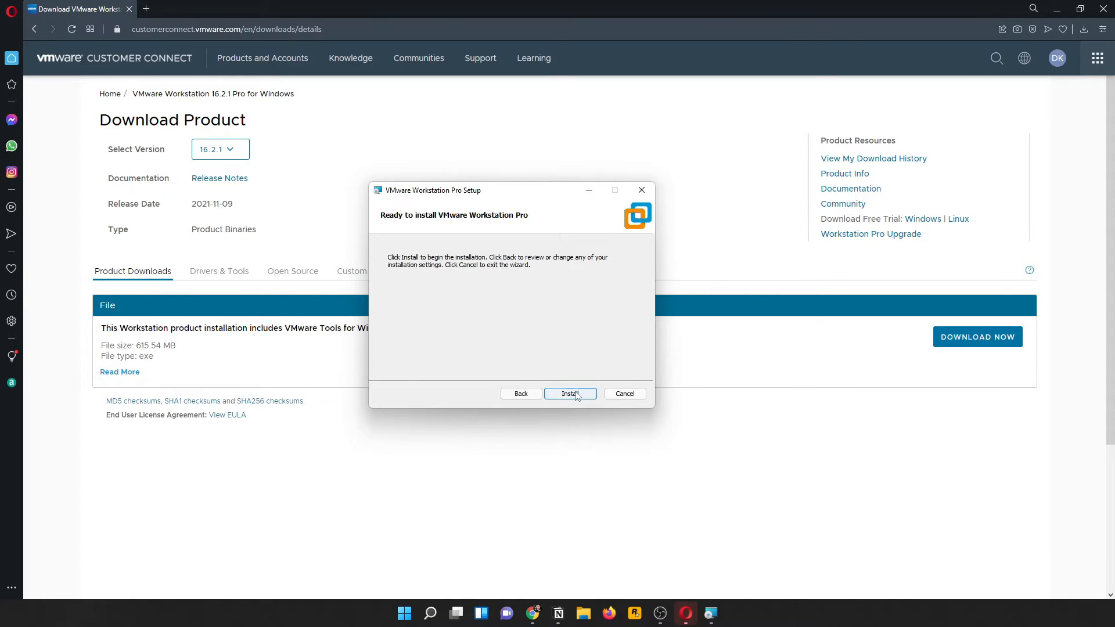
left_click(570, 395)
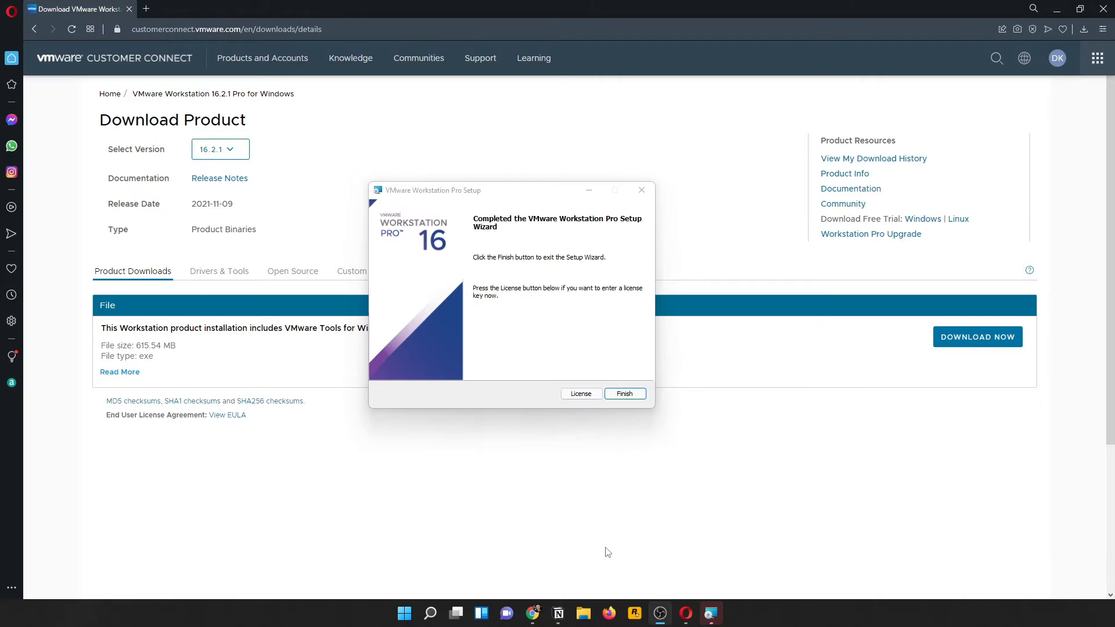
left_click(624, 394)
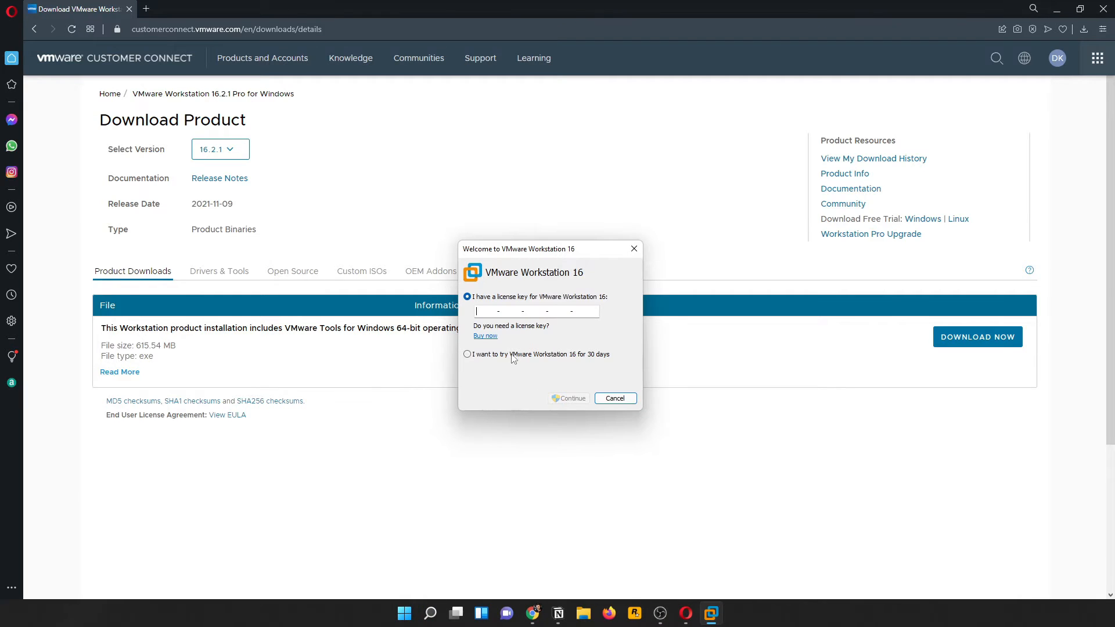
Choose to try VMware Workstation 16 for 30 days and finish the welcome dialog.
left_click(574, 356)
left_click(568, 400)
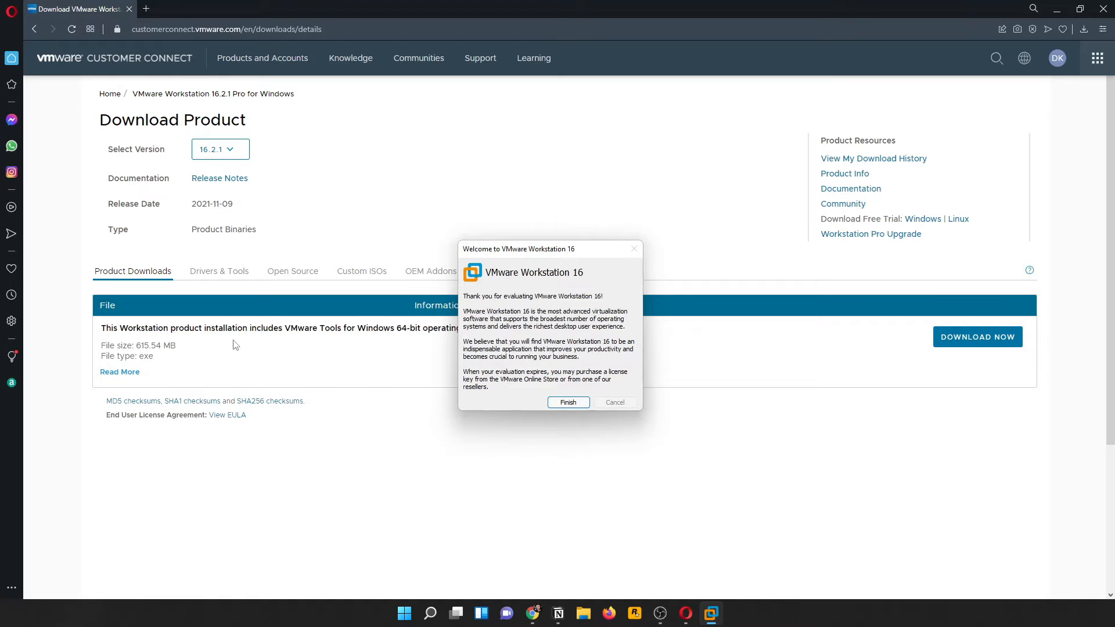
left_click(568, 403)
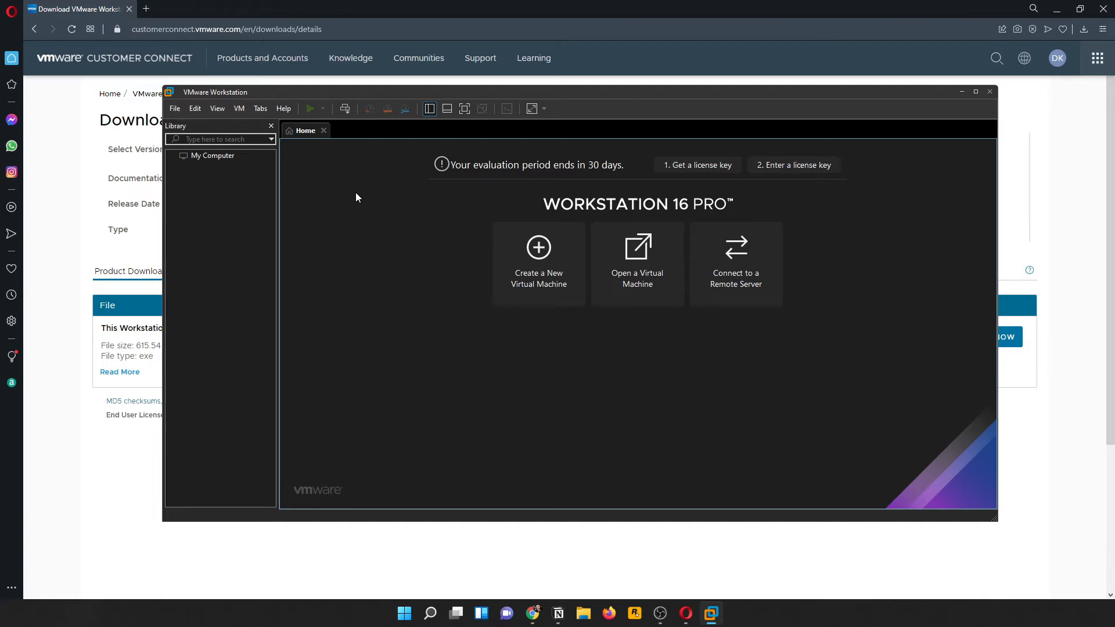
Start creating a new virtual machine with the Custom (advanced) configuration and Workstation 16.2.x hardware compatibility.
left_click(535, 275)
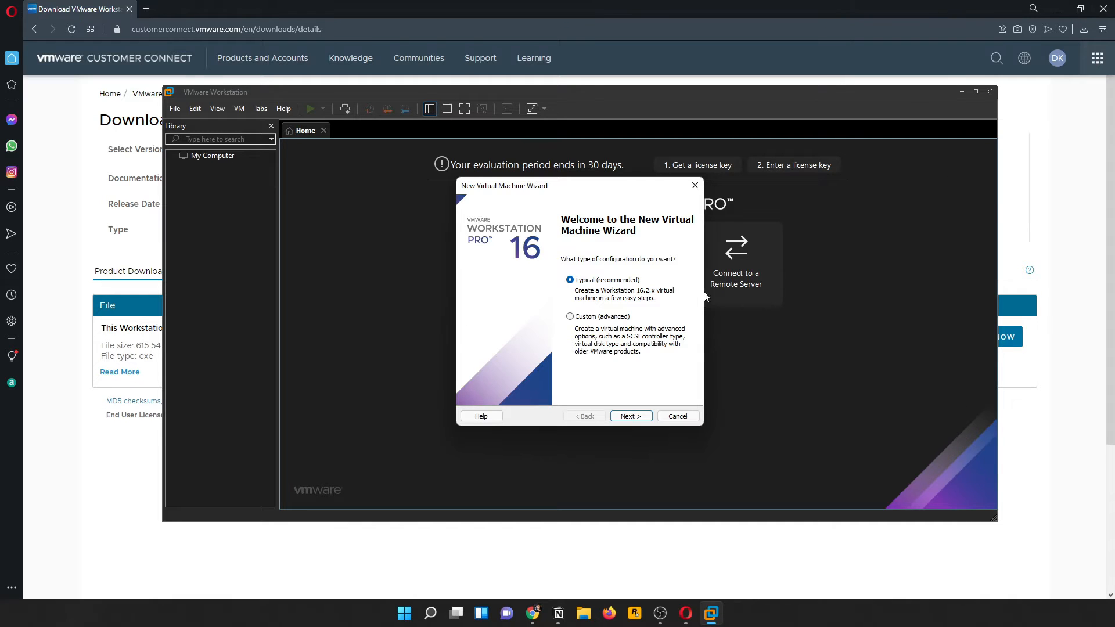
left_click(602, 316)
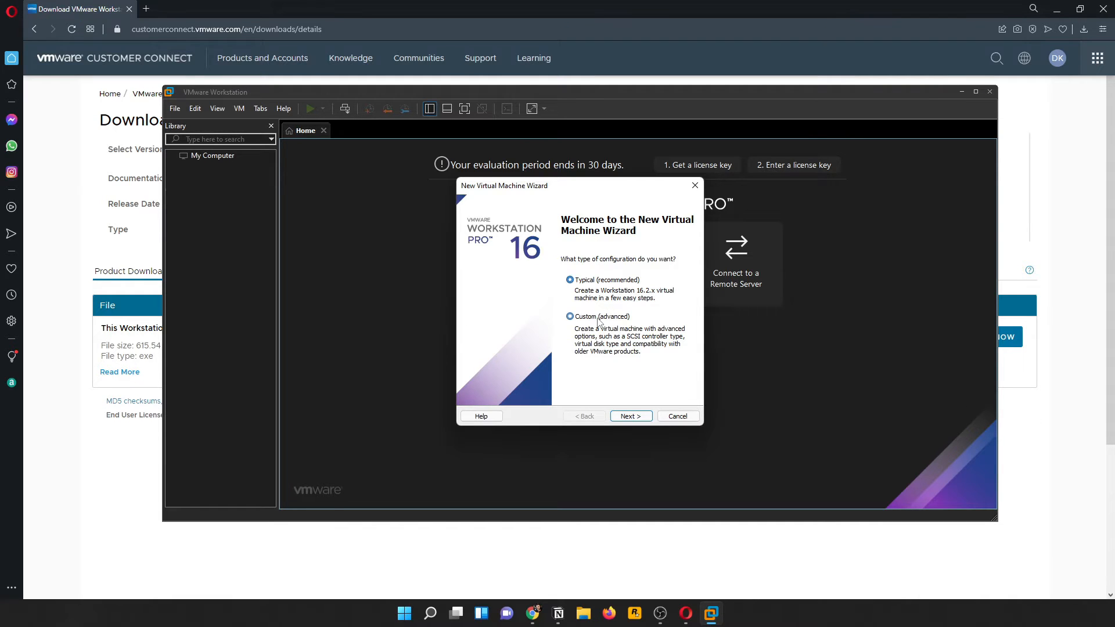
left_click(633, 418)
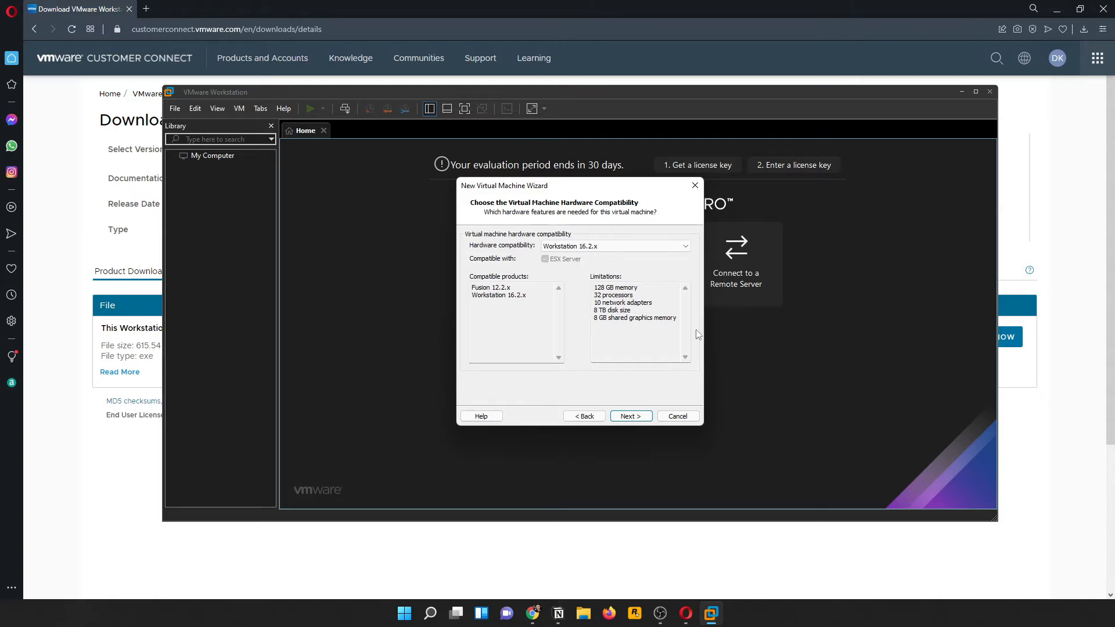
left_click(620, 419)
left_click(629, 416)
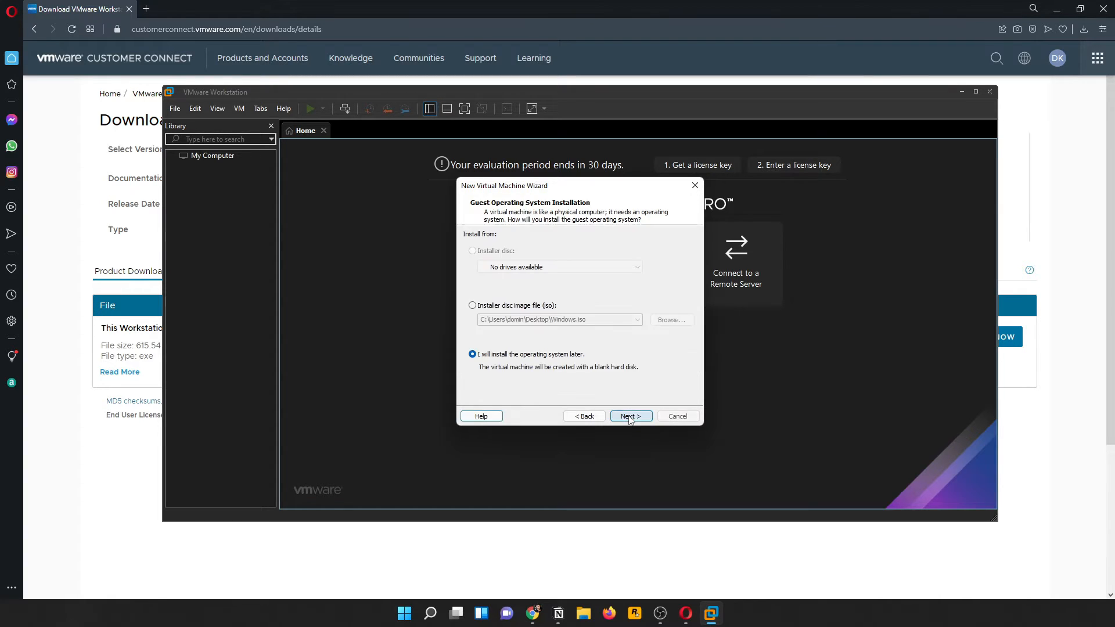
Install the guest system from an installer disc image, selecting the Windows ISO file on the Desktop.
left_click(498, 308)
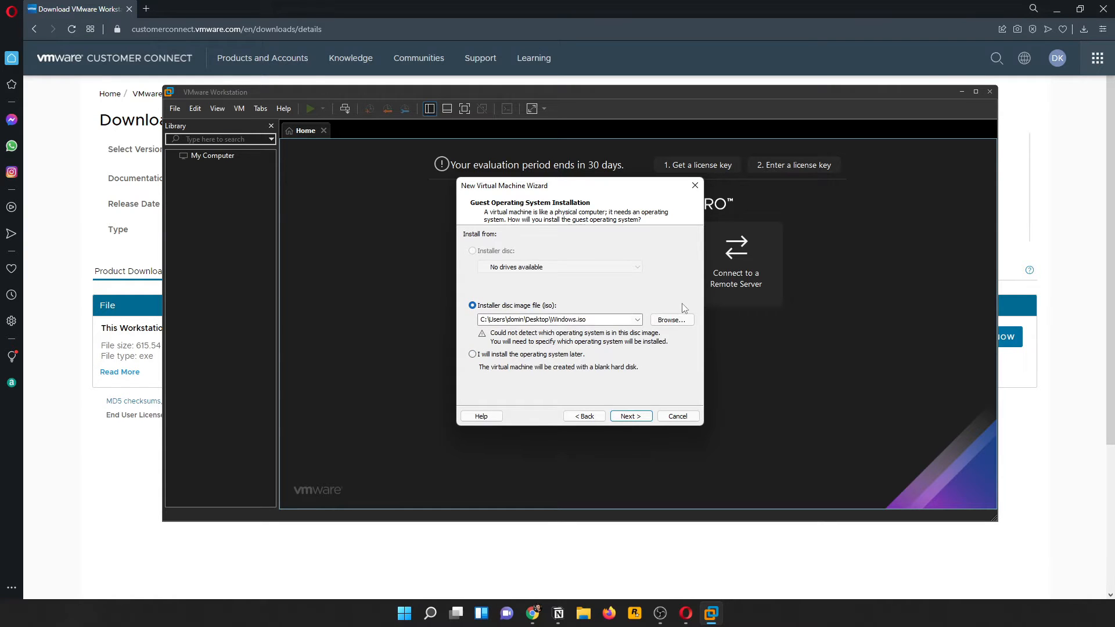
left_click(671, 321)
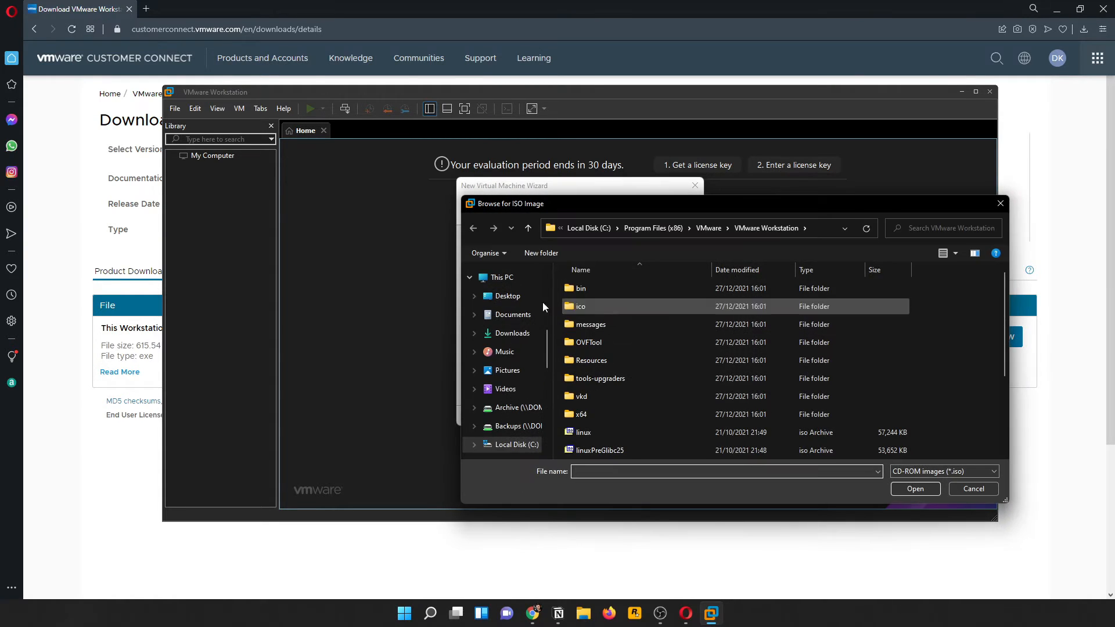
left_click(509, 306)
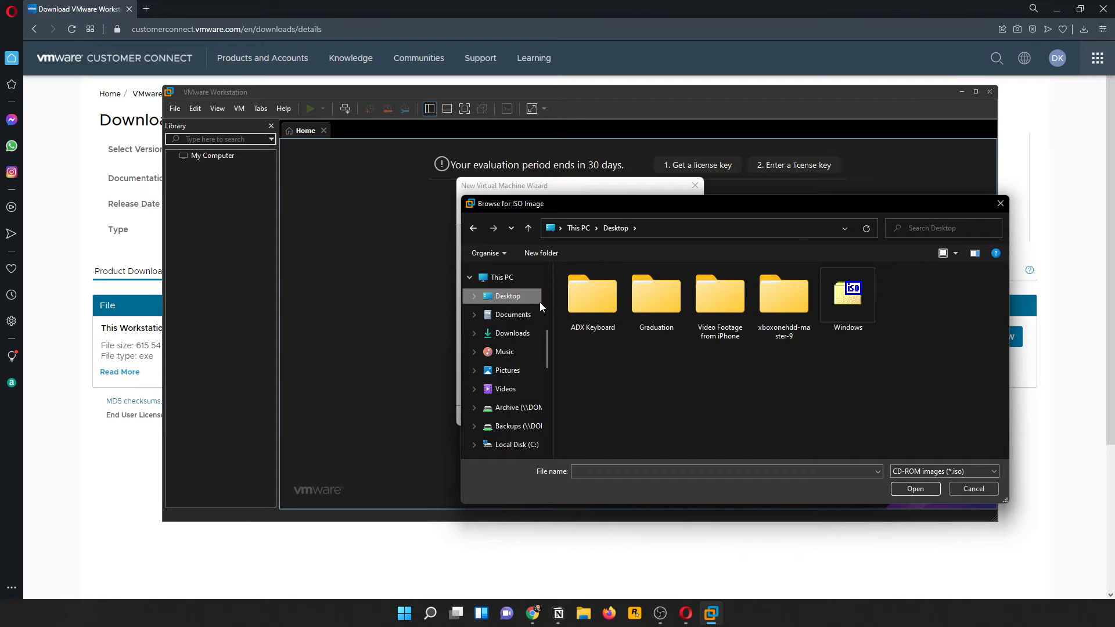
left_click(866, 308)
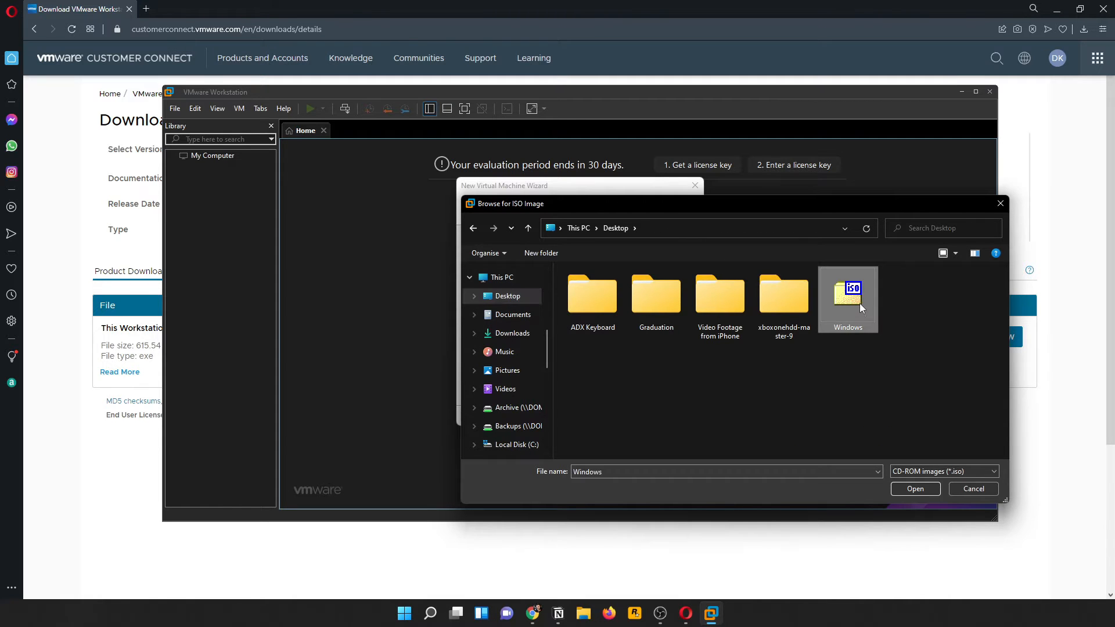
left_click(915, 489)
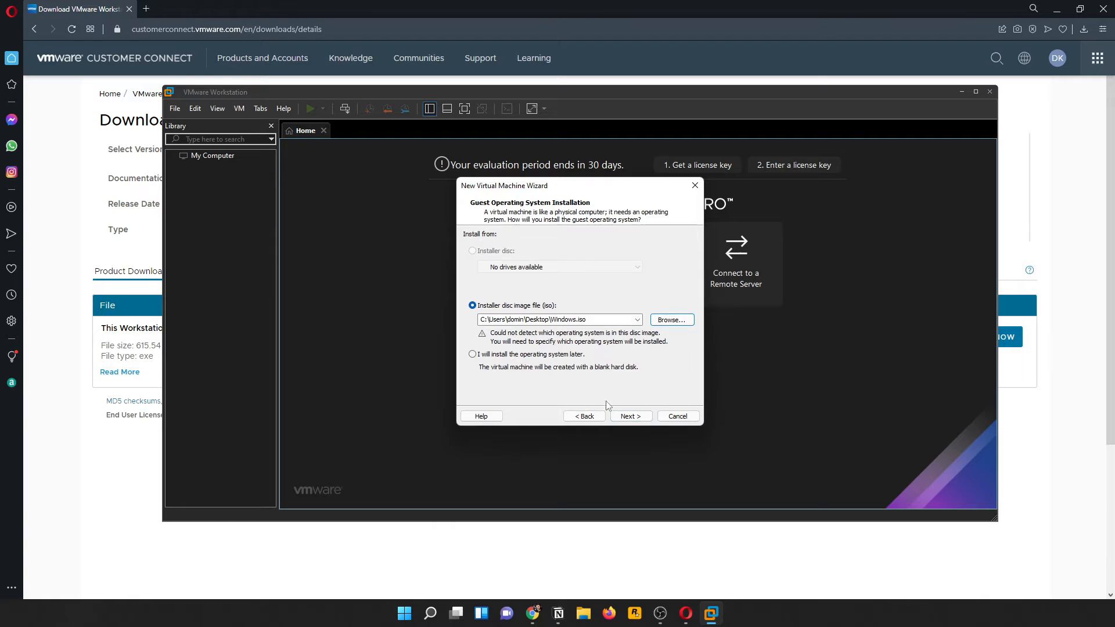
left_click(630, 416)
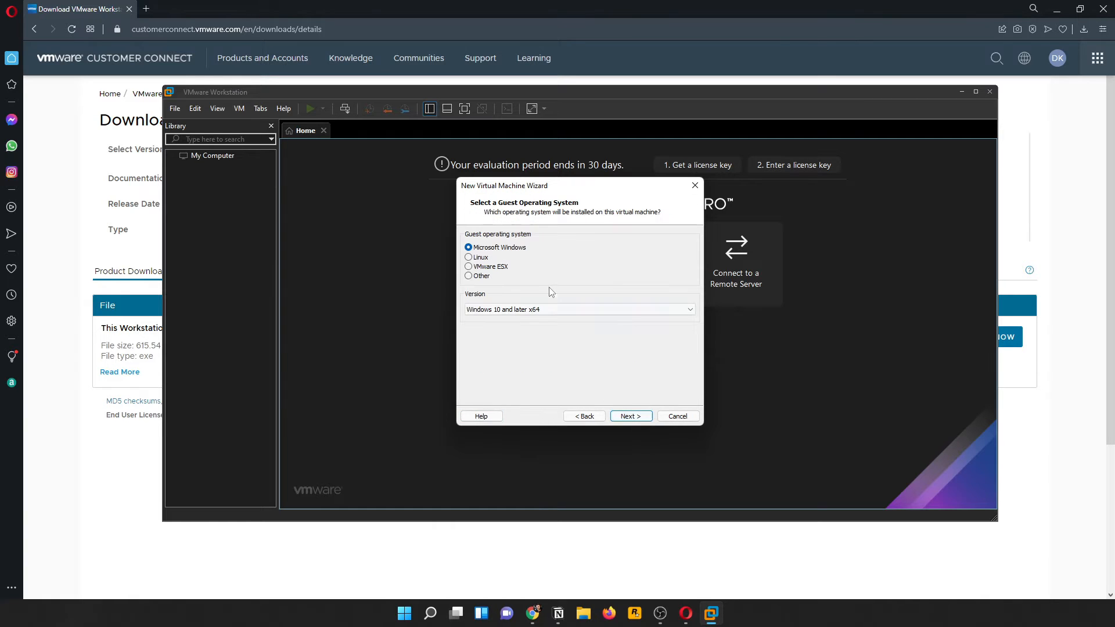
Set the guest operating system to Microsoft Windows, version Windows 10 and later x64.
left_click(555, 309)
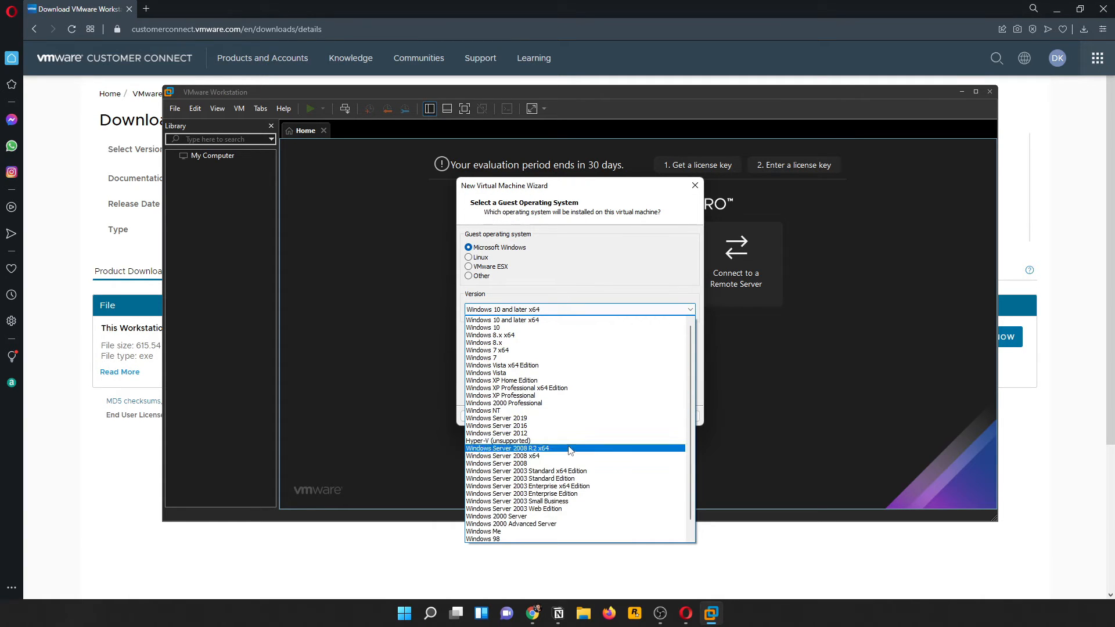
left_click(534, 319)
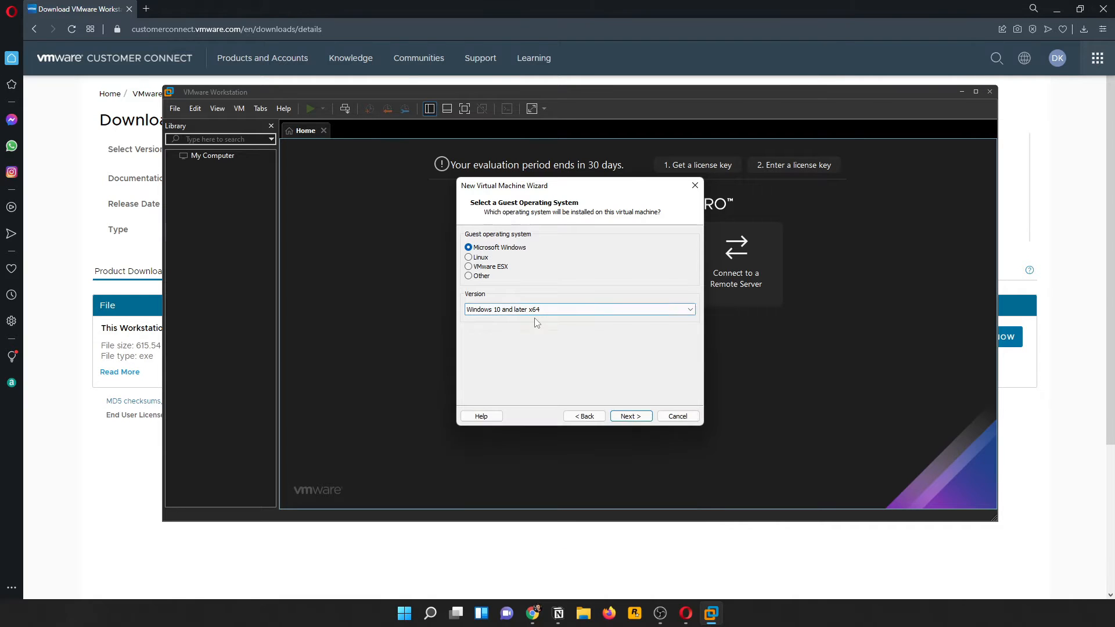
left_click(631, 416)
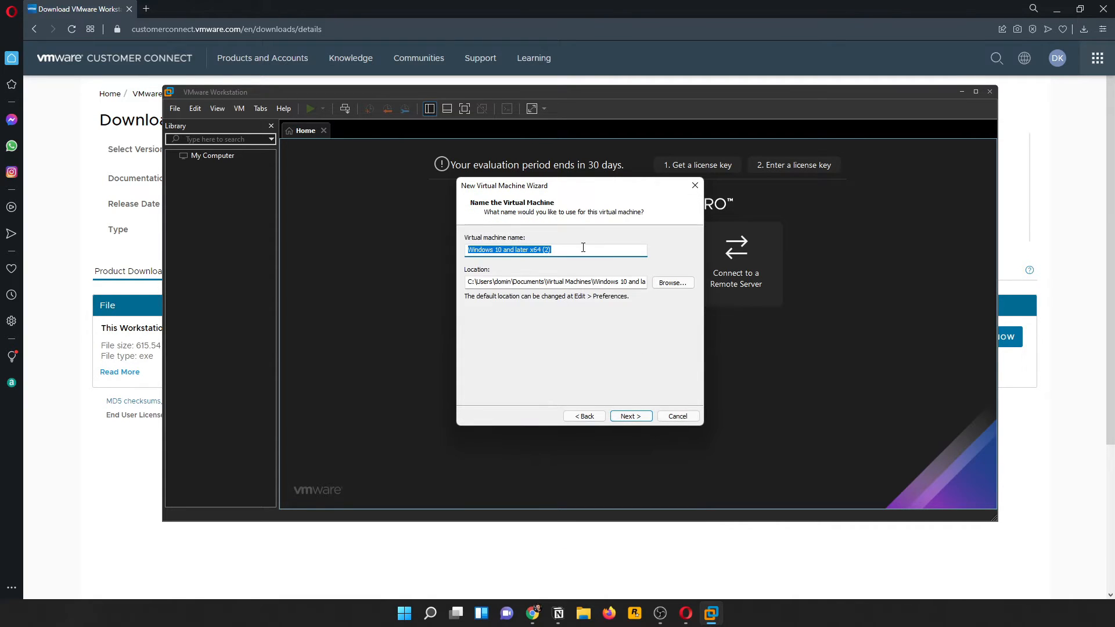
Name the virtual machine "Windows 11" and use UEFI firmware with Secure Boot enabled.
type("Windows 11")
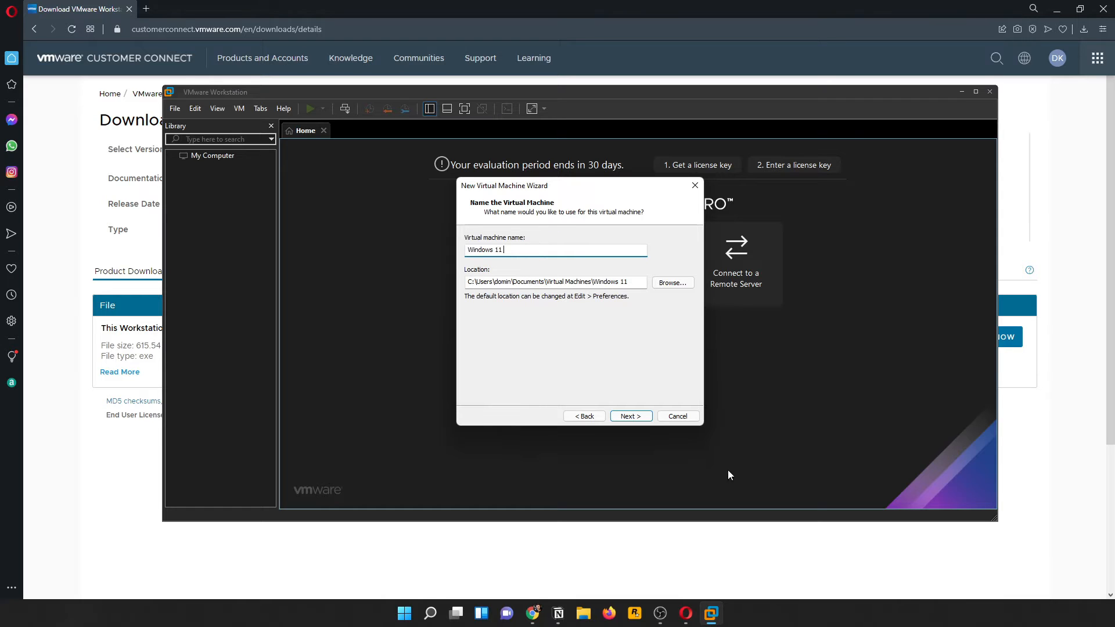
left_click(631, 416)
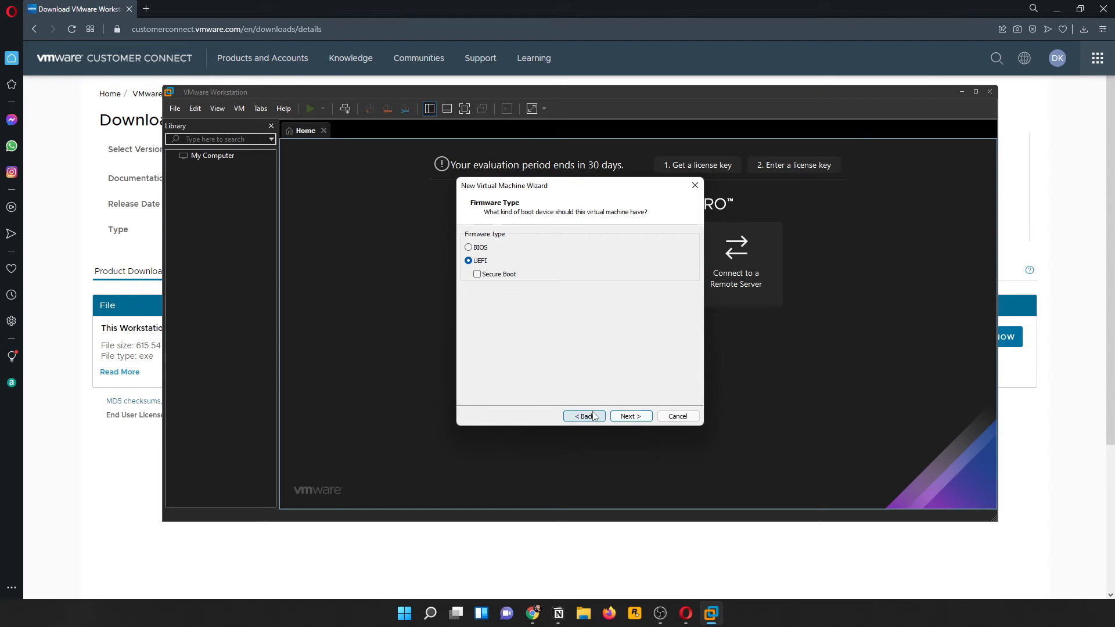
left_click(497, 275)
left_click(631, 415)
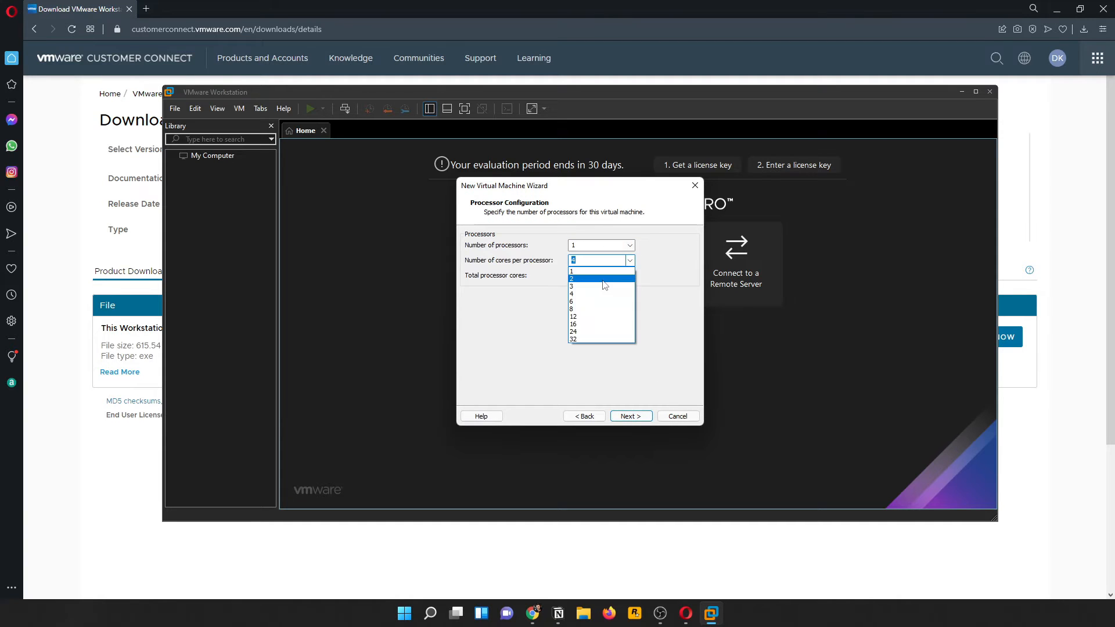
Assign one processor with 2 cores and 4096 MB of memory to the virtual machine.
left_click(602, 280)
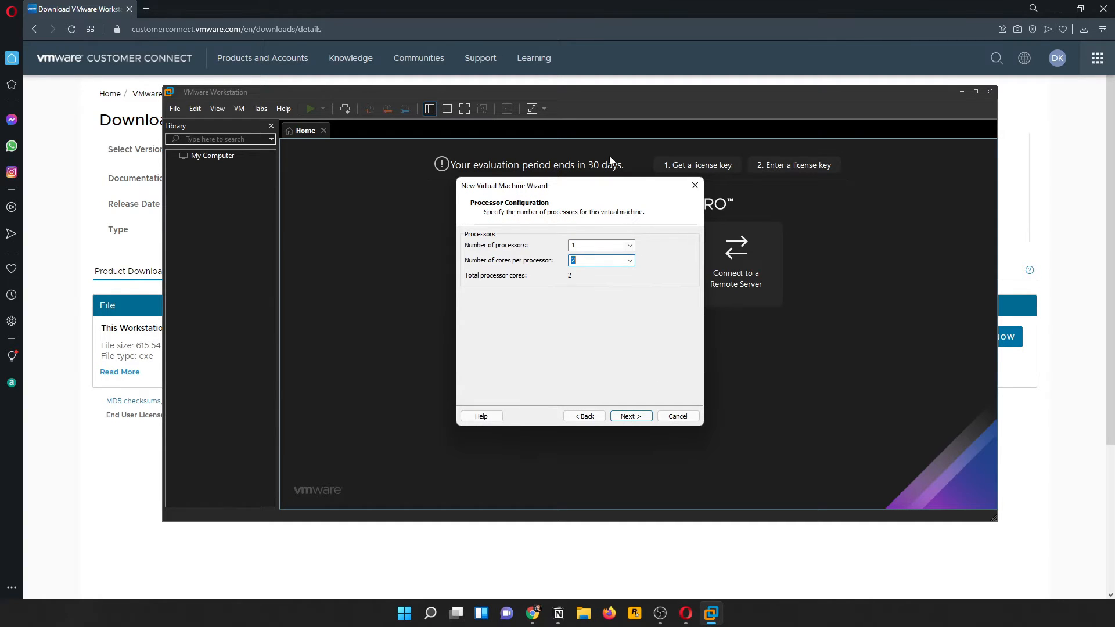
left_click(639, 421)
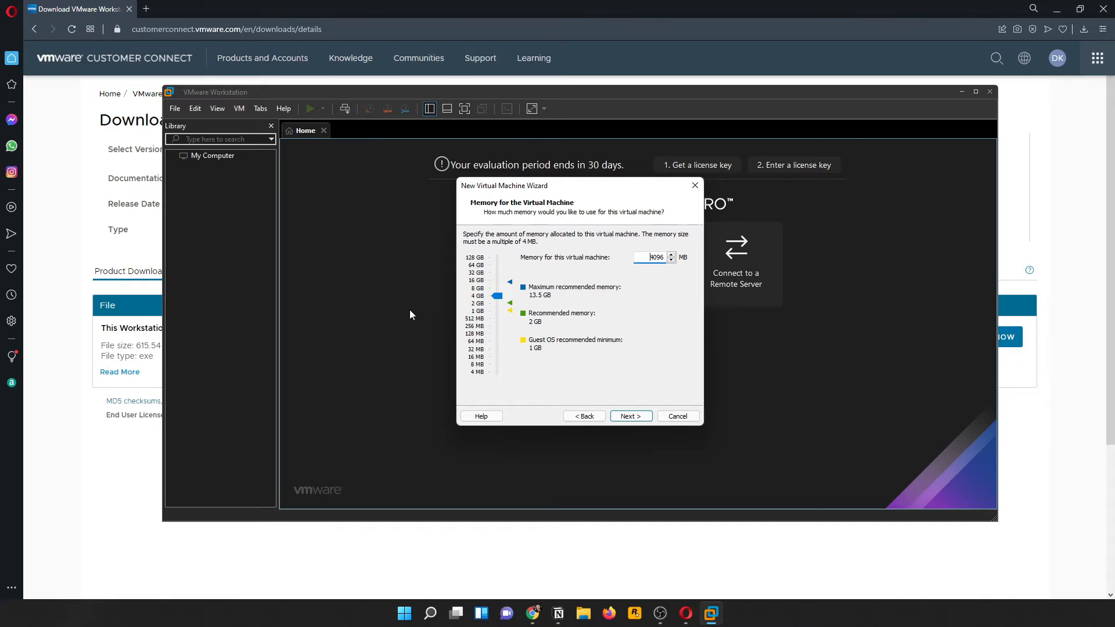
left_click(631, 418)
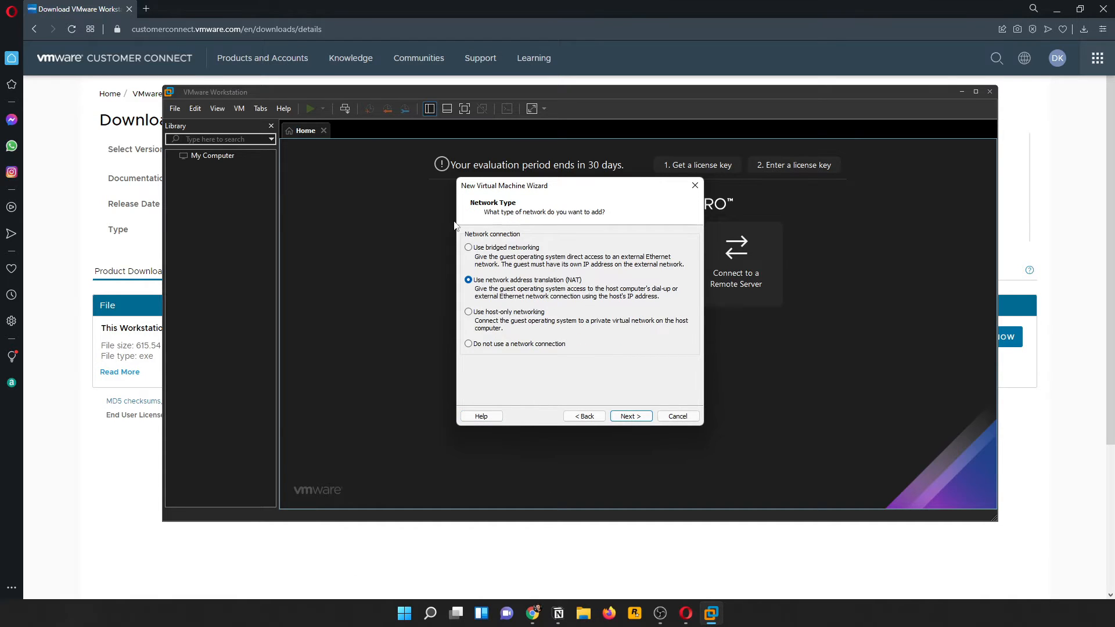
Accept NAT networking, the LSI Logic SAS controller, and the NVMe disk type with a new virtual disk.
left_click(645, 418)
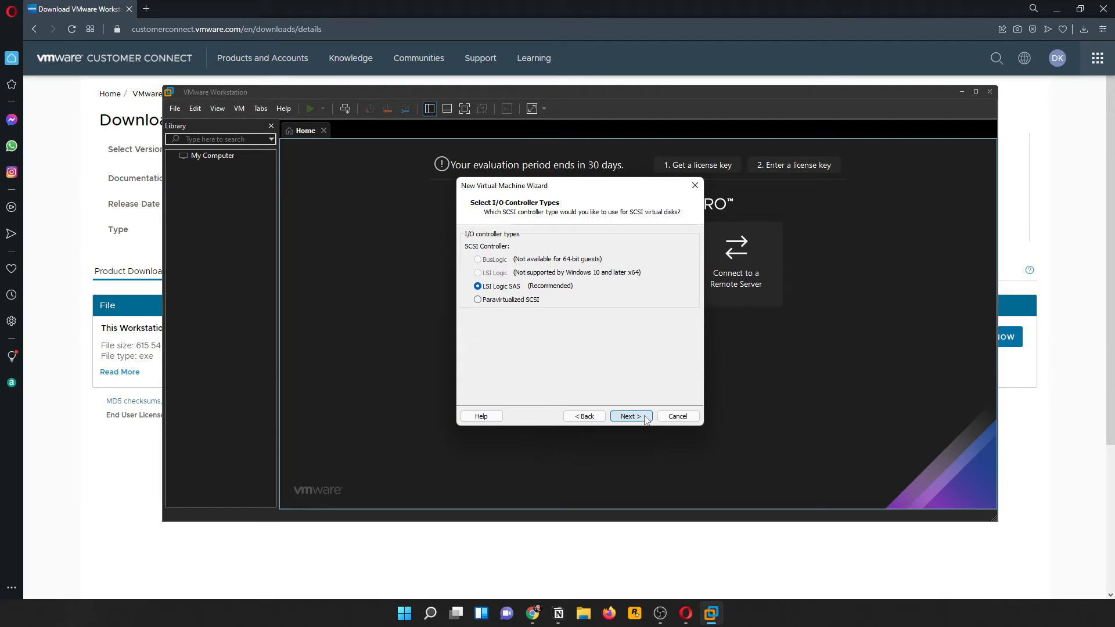
left_click(646, 418)
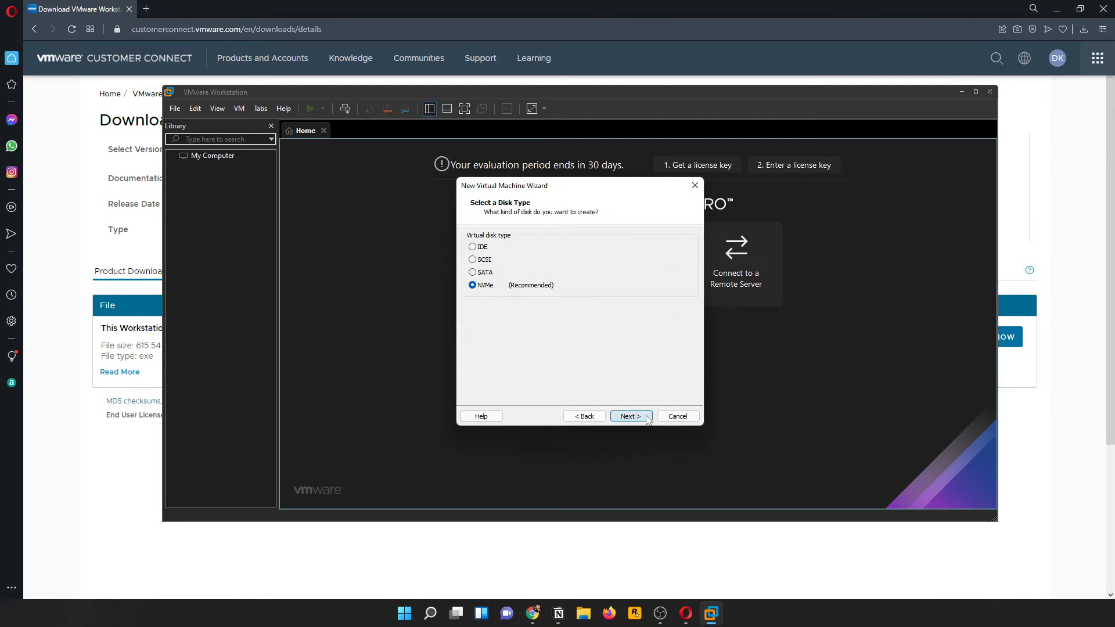
left_click(631, 418)
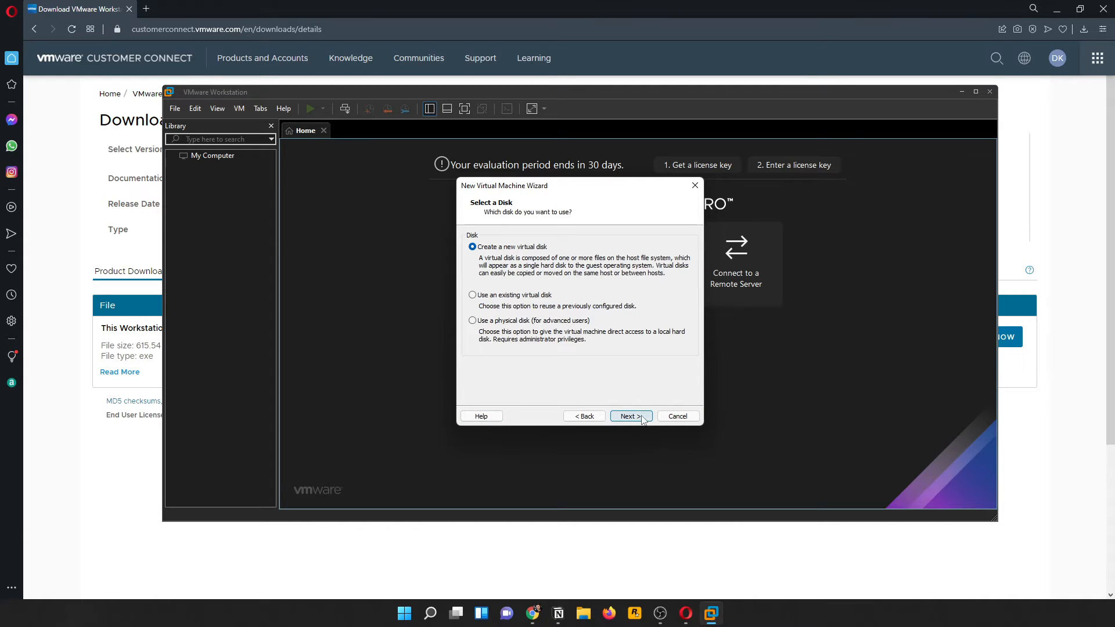
left_click(630, 417)
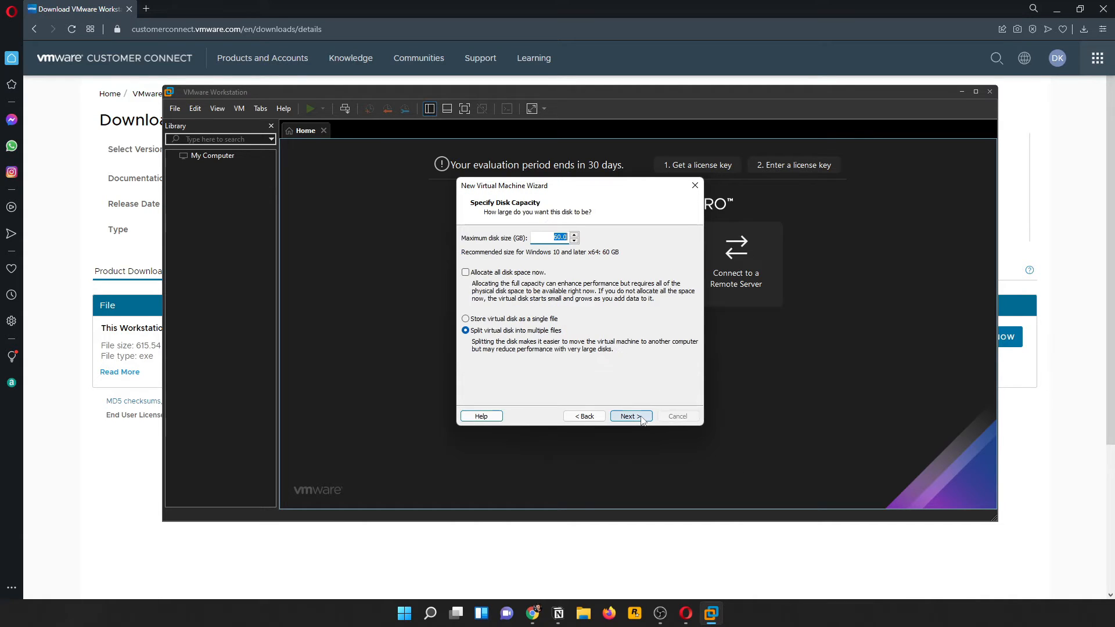
Set the maximum disk size to 64 GB, split into multiple files, and finish creating the virtual machine.
left_click(561, 238)
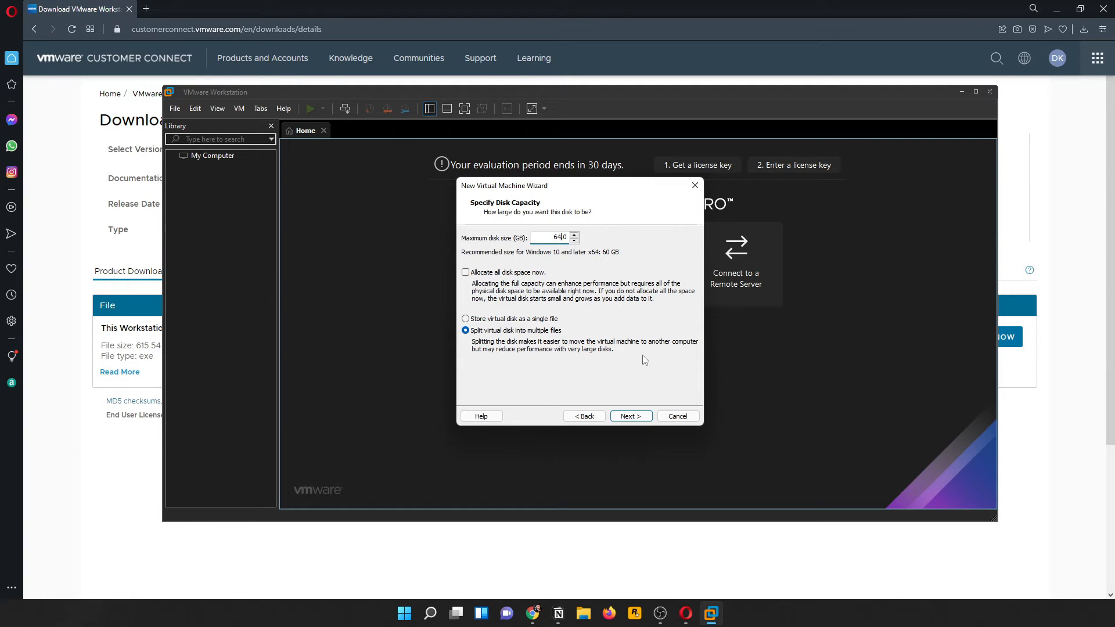
left_click(624, 417)
left_click(639, 418)
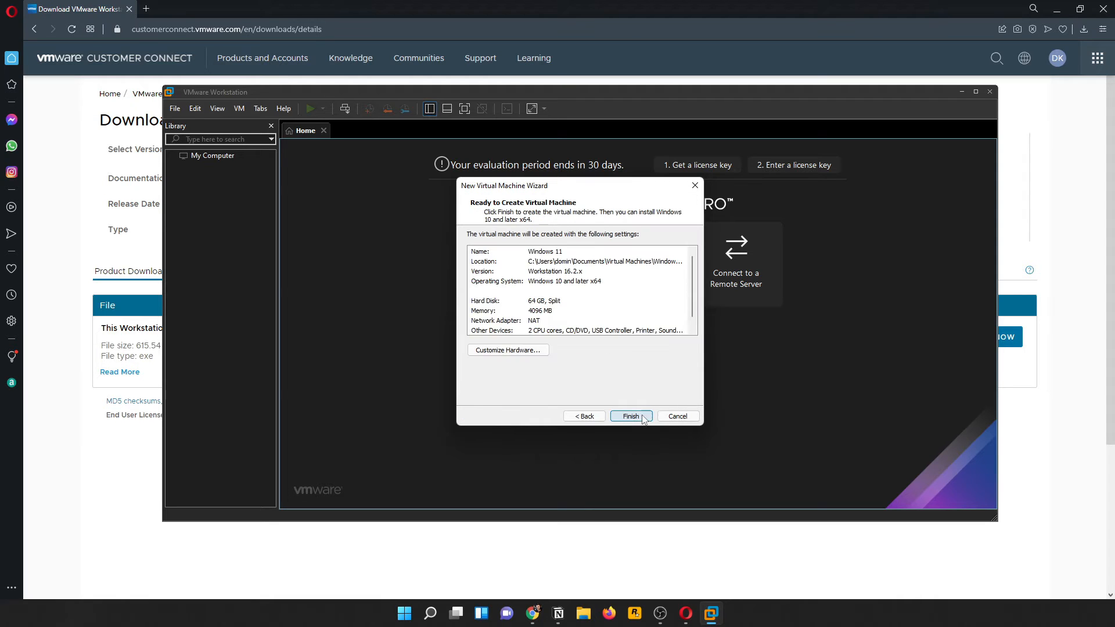
left_click(634, 418)
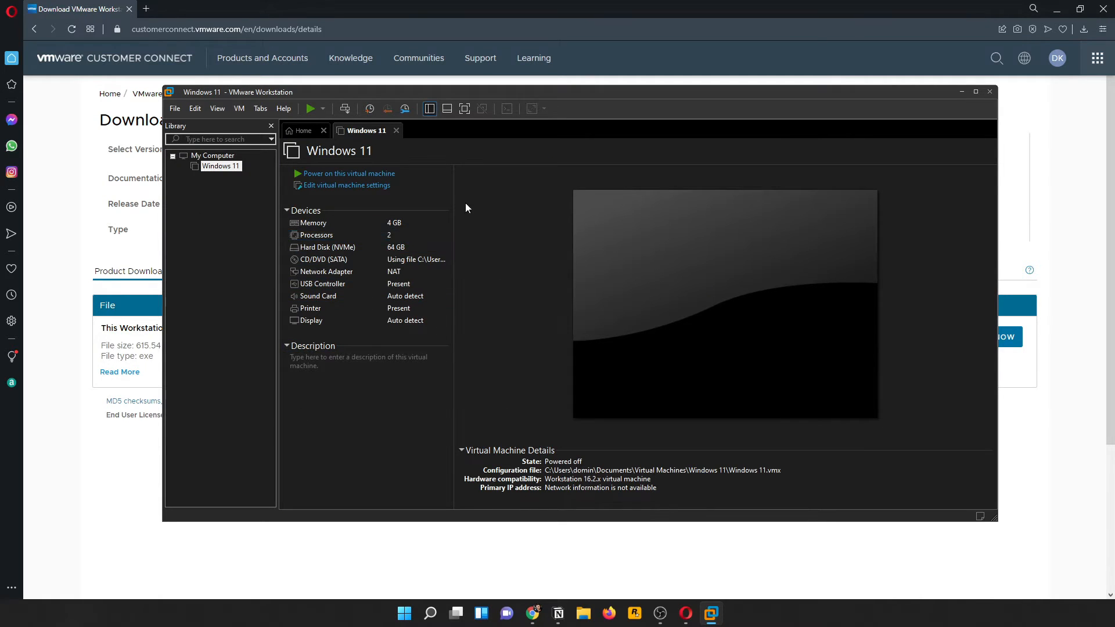
Open the Windows 11 virtual machine's settings and keep UEFI firmware with secure boot selected in the advanced options.
key("super+Up")
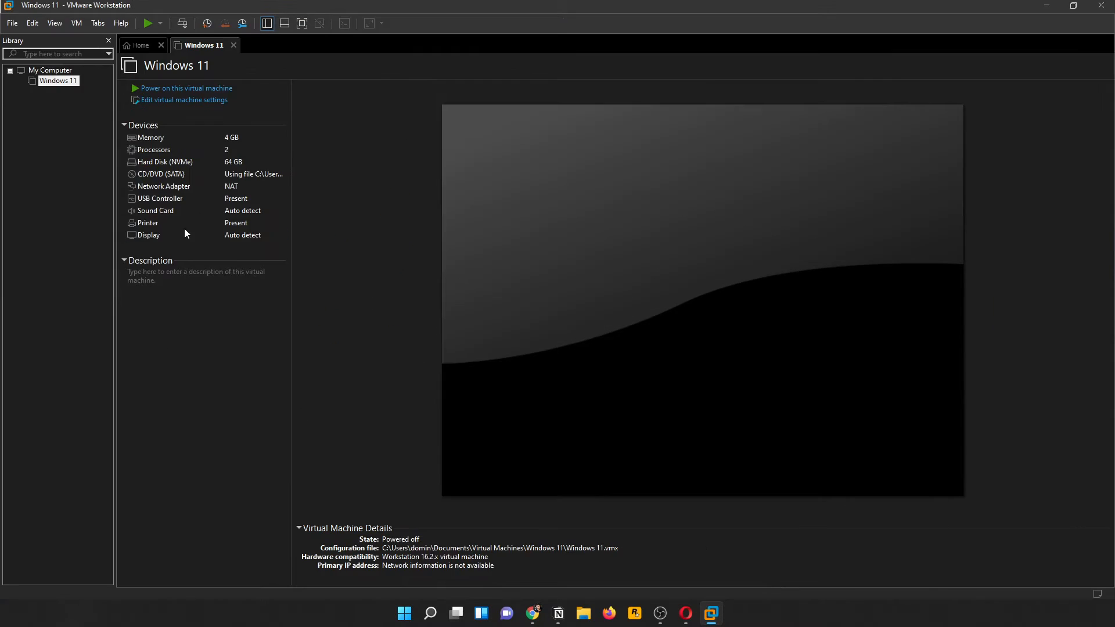
right_click(58, 86)
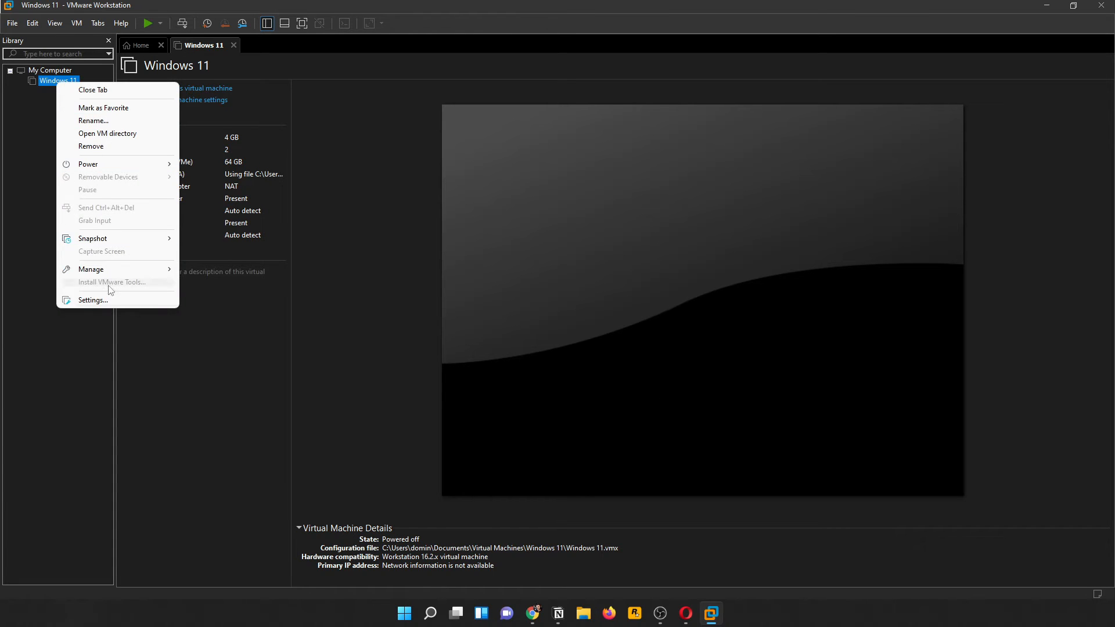
left_click(110, 301)
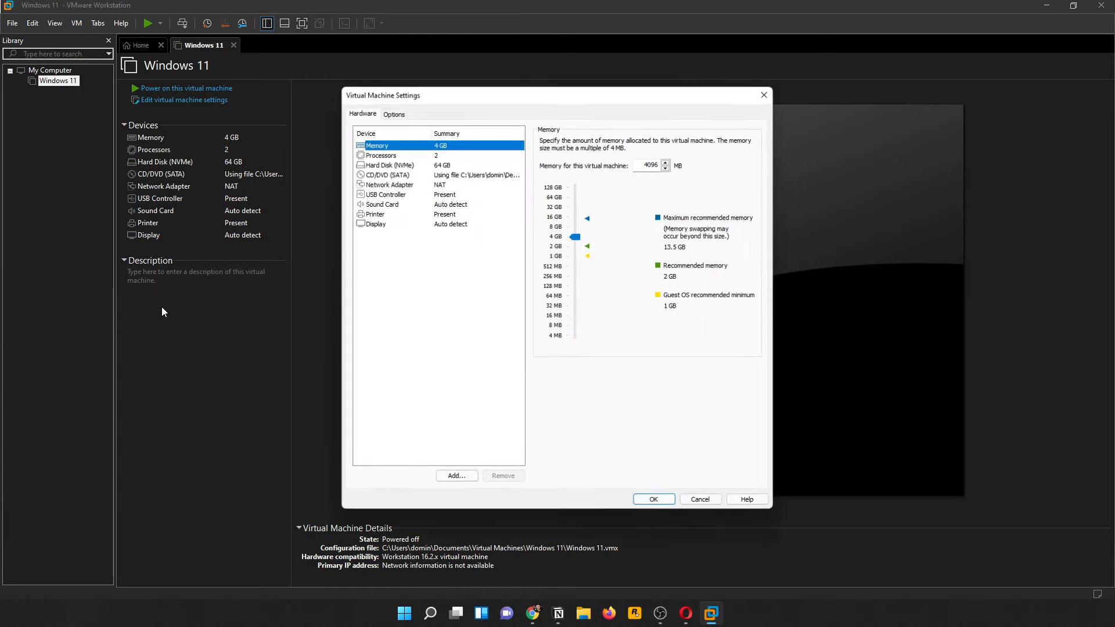
left_click(391, 115)
left_click(389, 264)
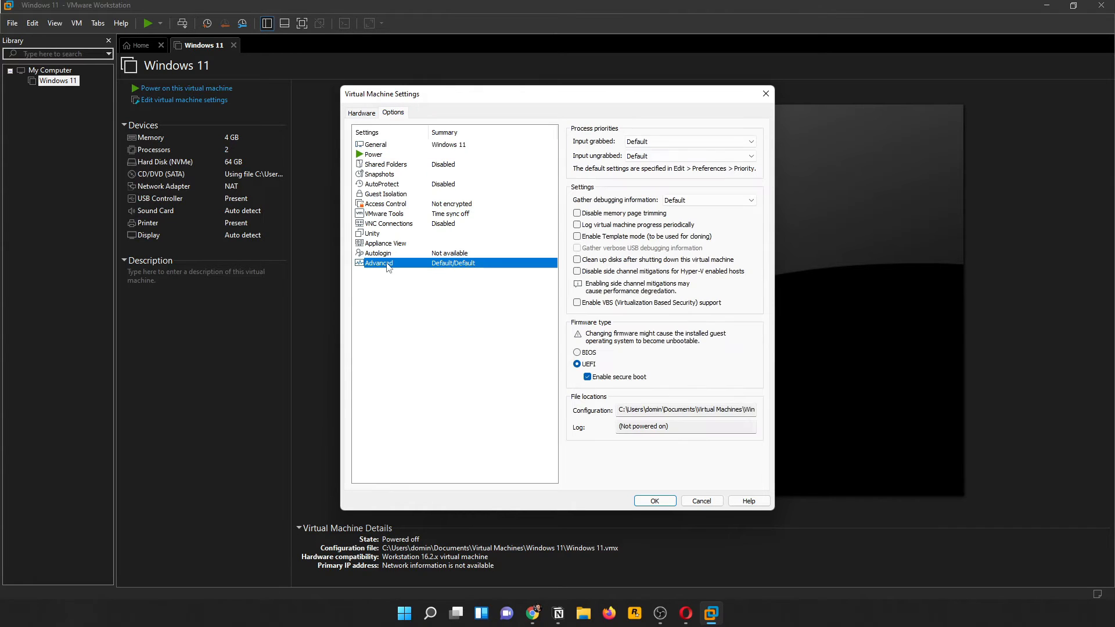
left_click(619, 368)
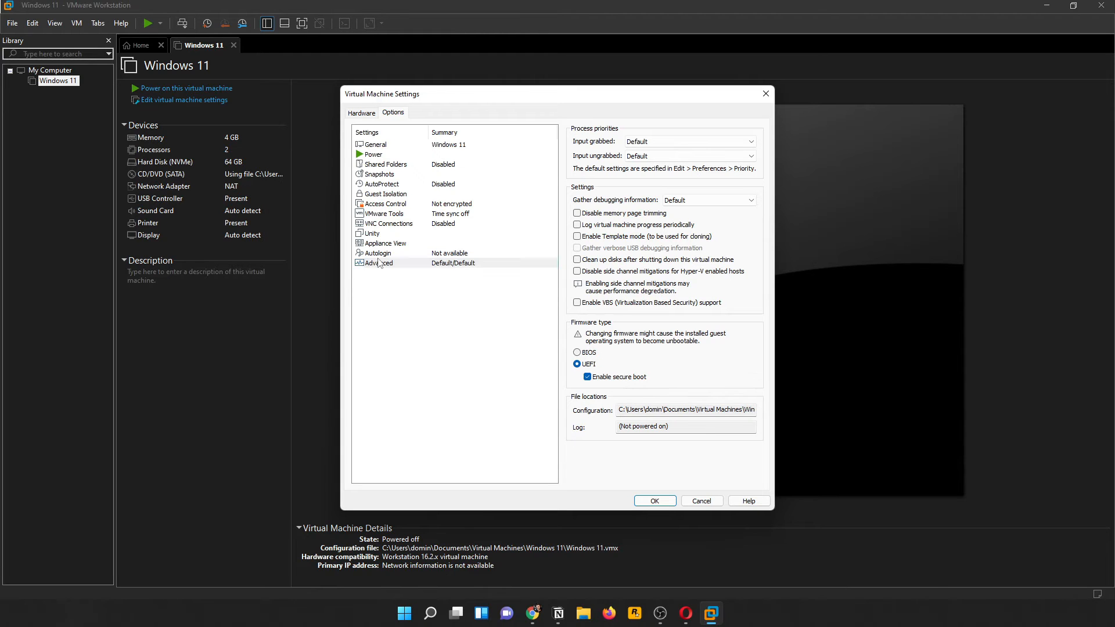
Encrypt the virtual machine through its access control settings, entering and confirming the encryption password.
left_click(455, 204)
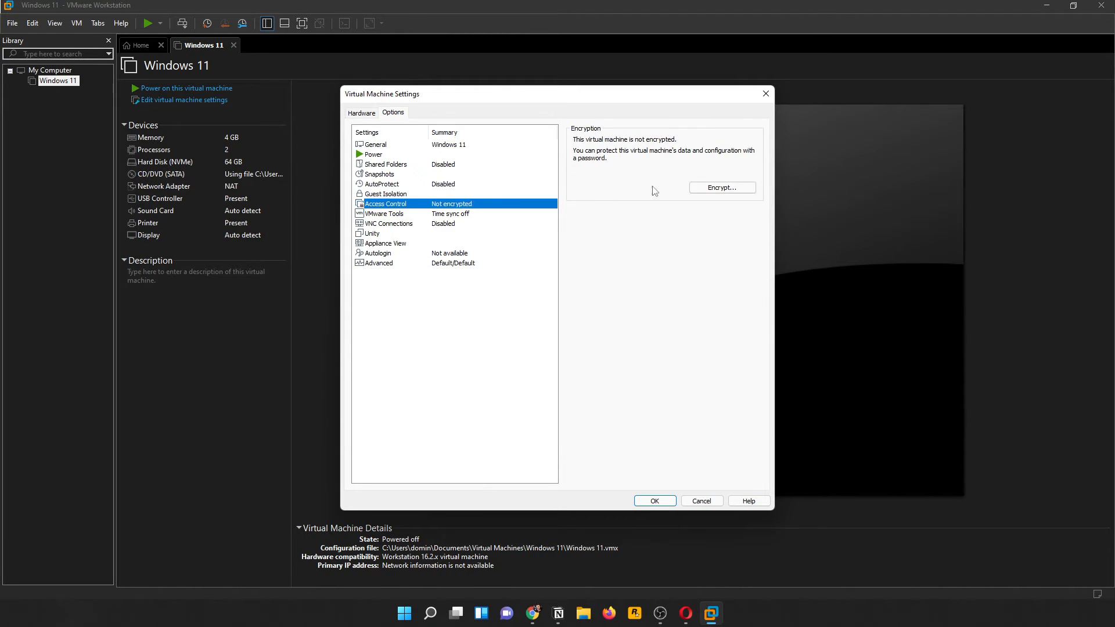
left_click(721, 187)
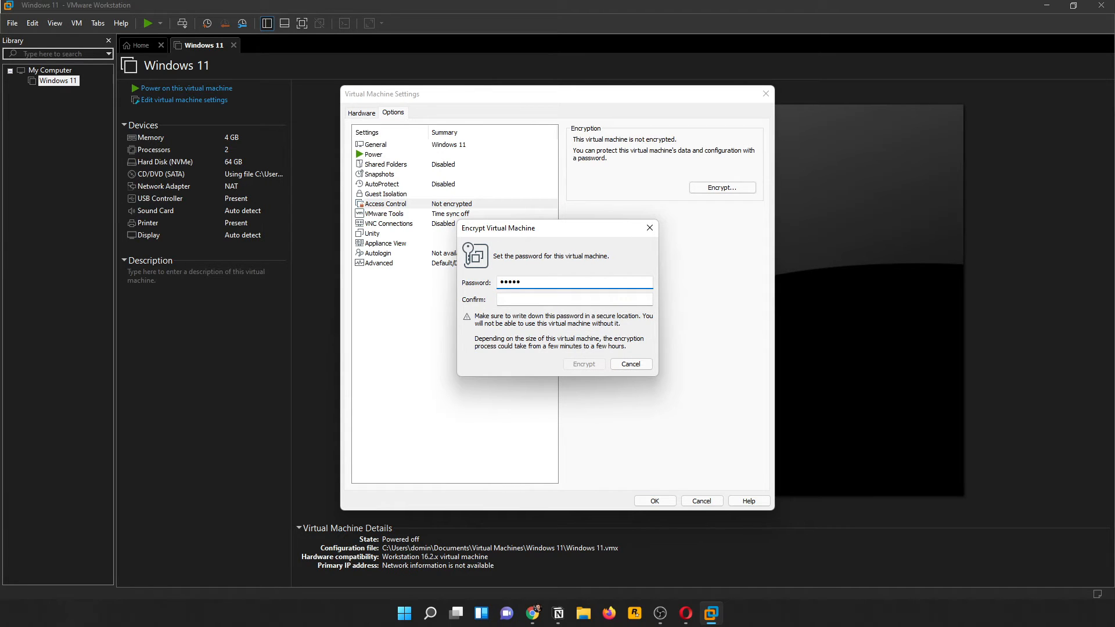
key("Tab")
type("•••••")
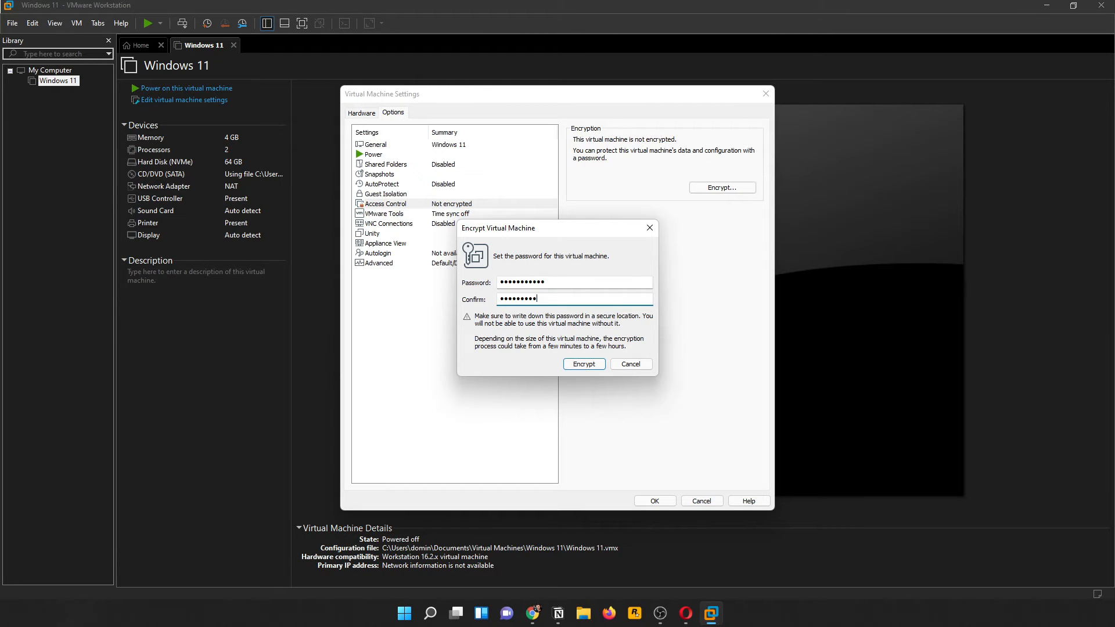
left_click(583, 365)
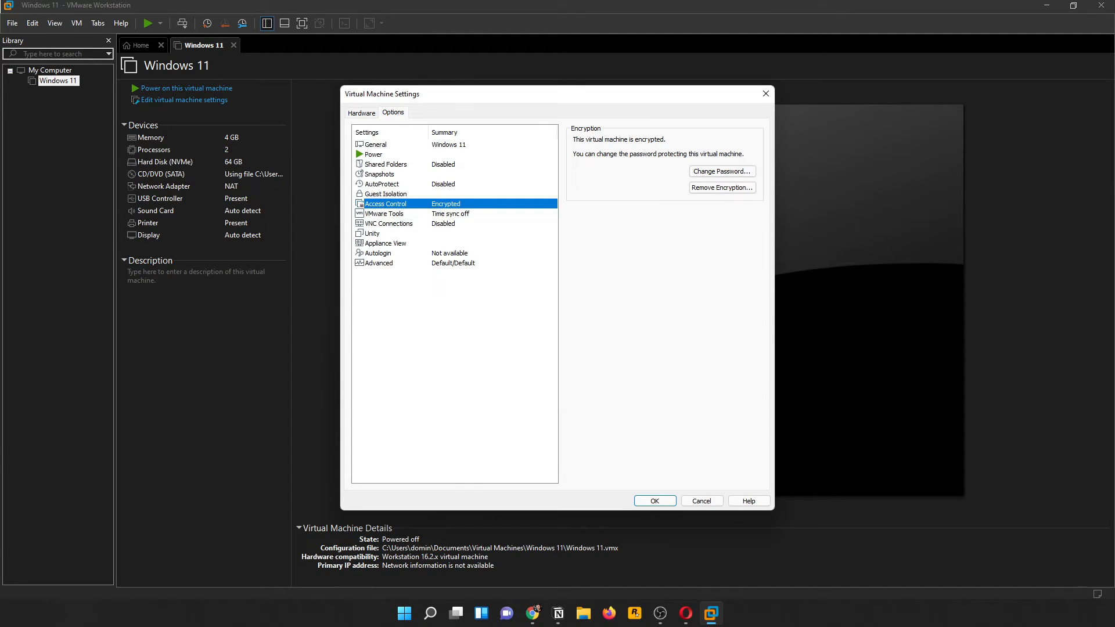
Add a Trusted Platform Module to the virtual machine's hardware and save the settings.
left_click(361, 112)
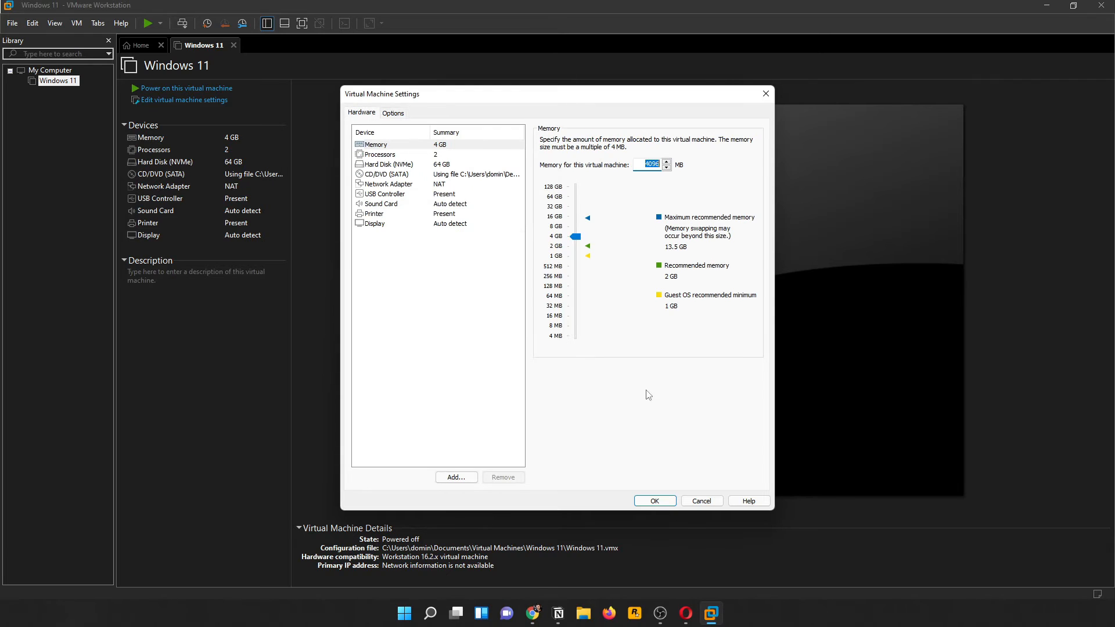
left_click(456, 477)
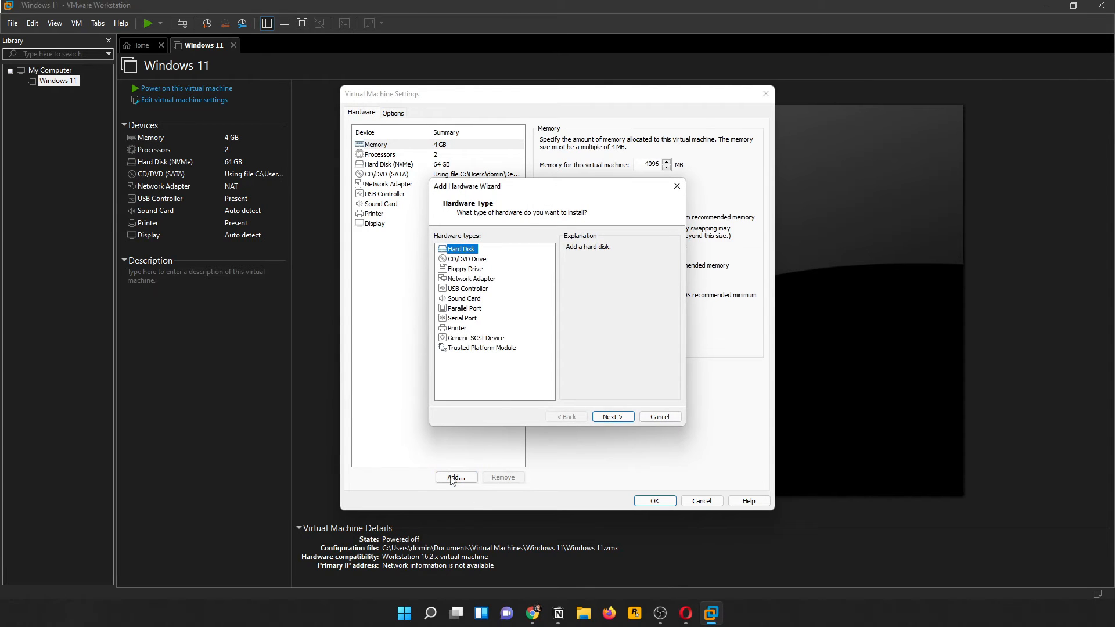
left_click(474, 348)
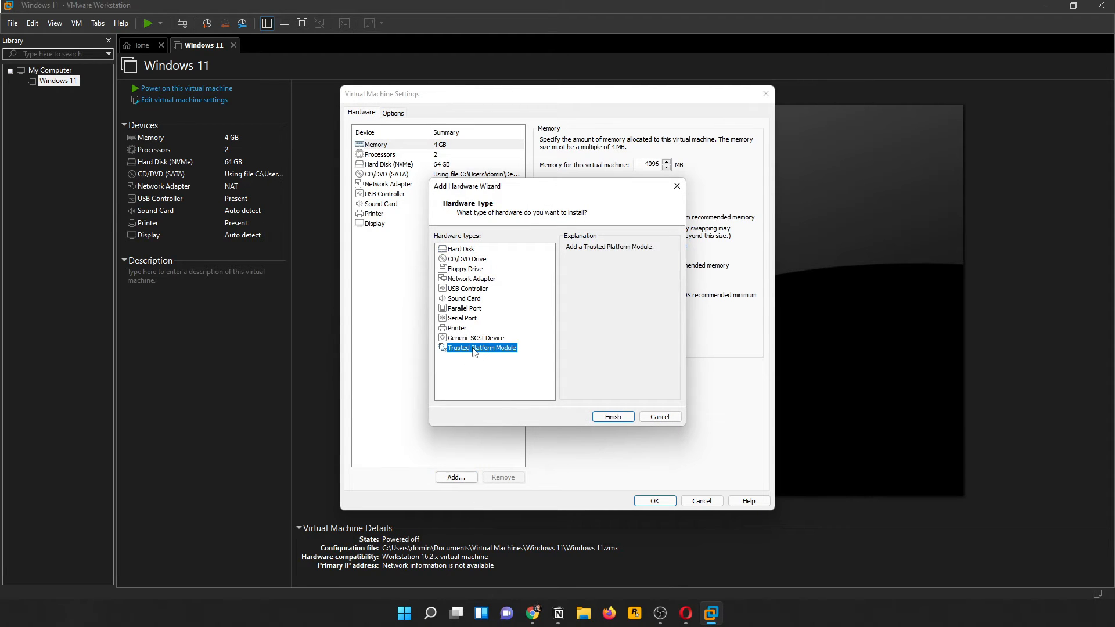
left_click(613, 417)
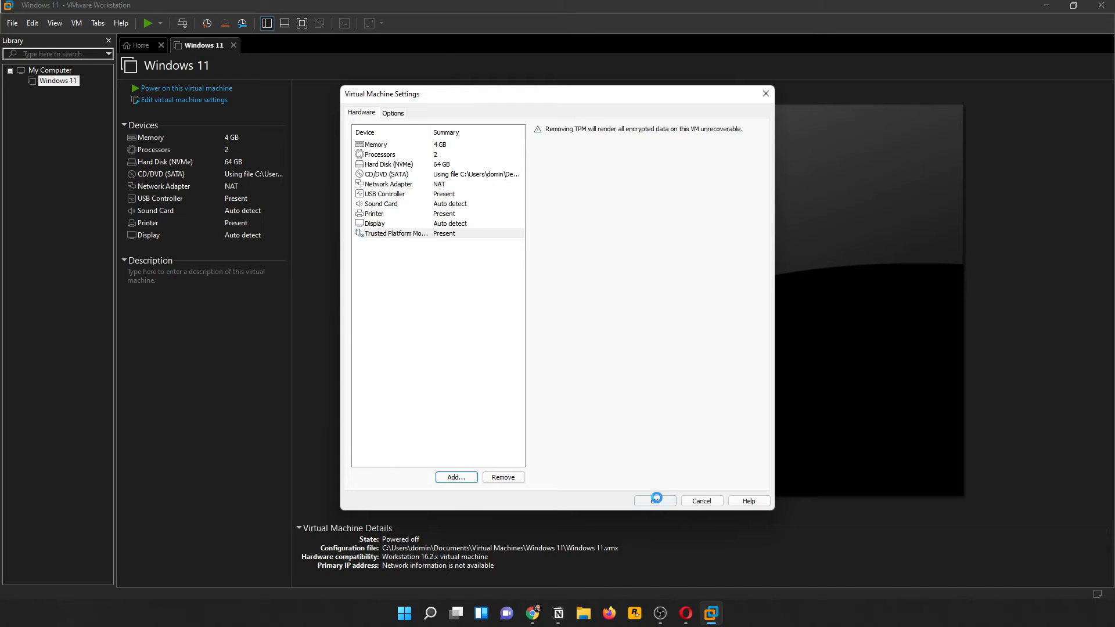
left_click(657, 501)
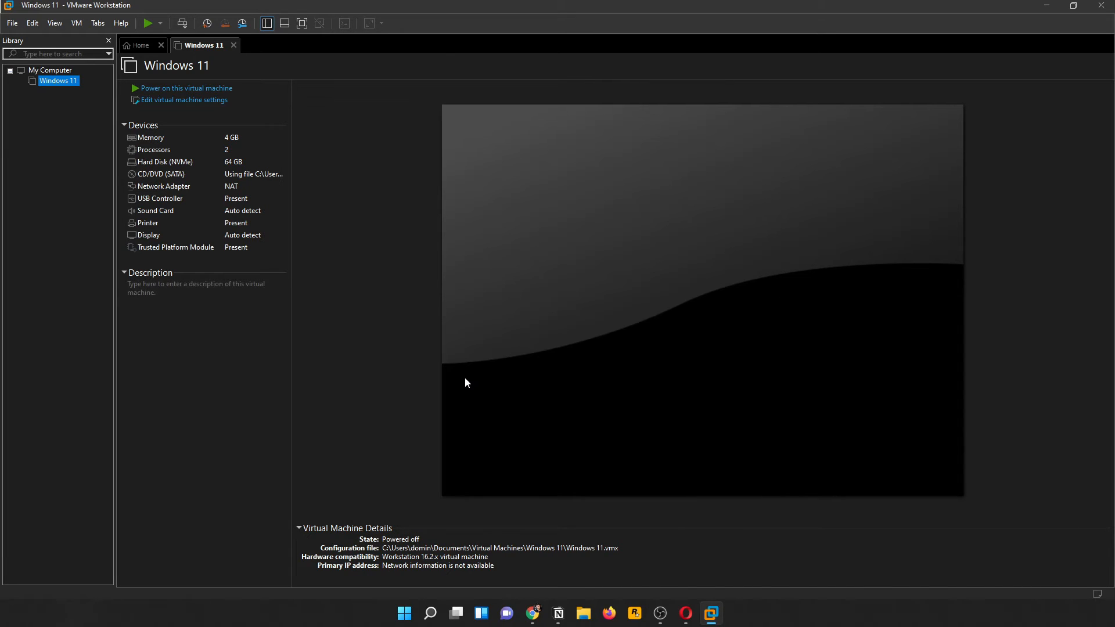
Power on the Windows 11 virtual machine, dismiss the side channel mitigations hint, and boot from the CD or DVD.
left_click(196, 88)
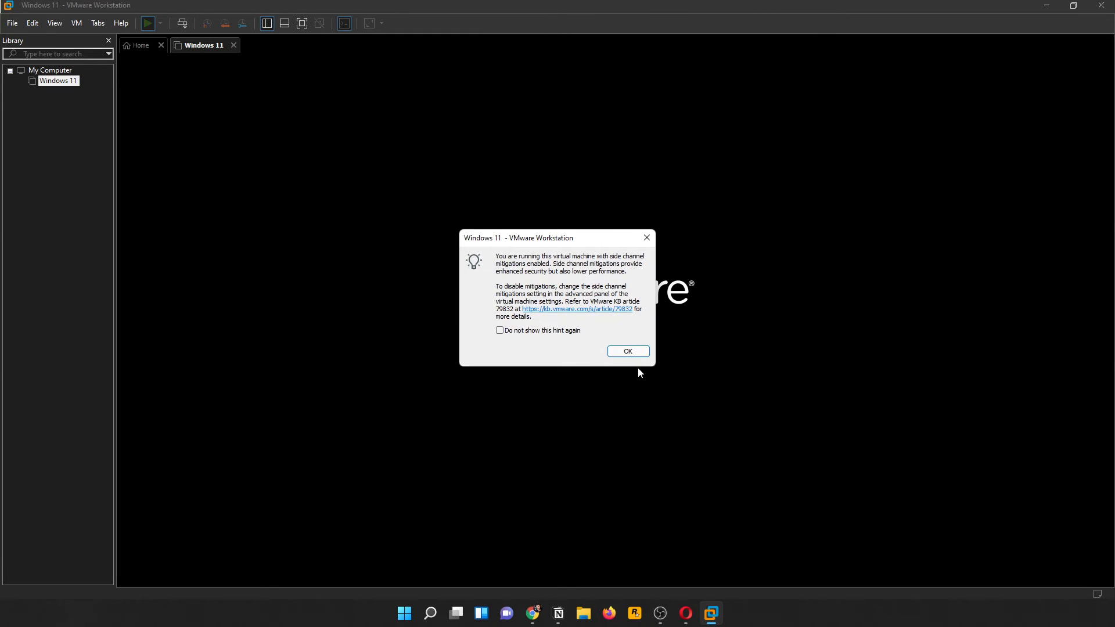
left_click(635, 352)
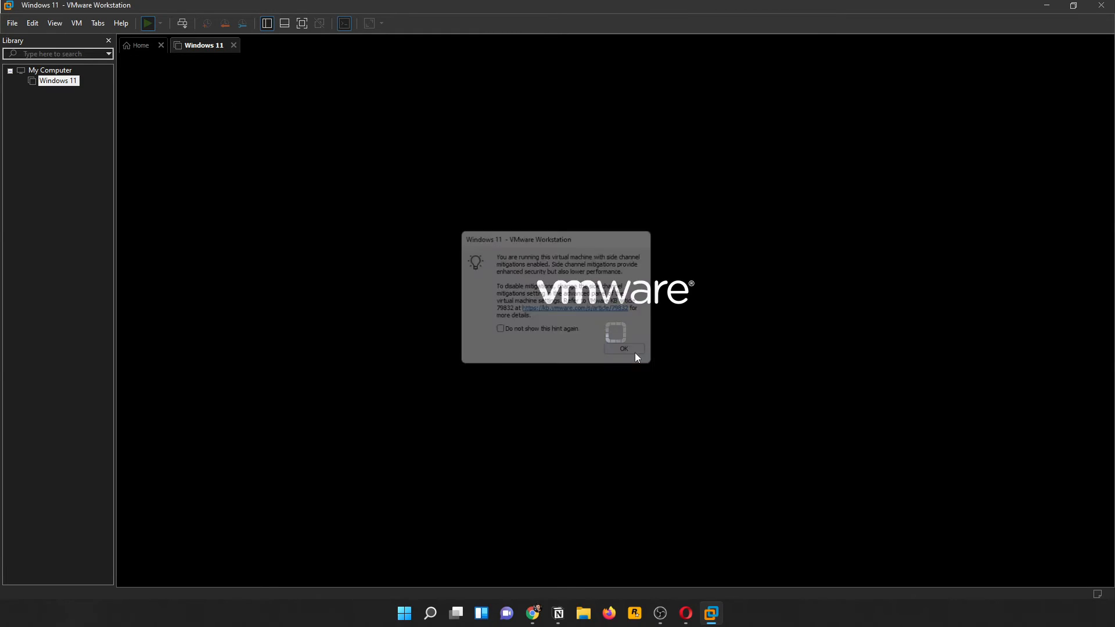
left_click(398, 230)
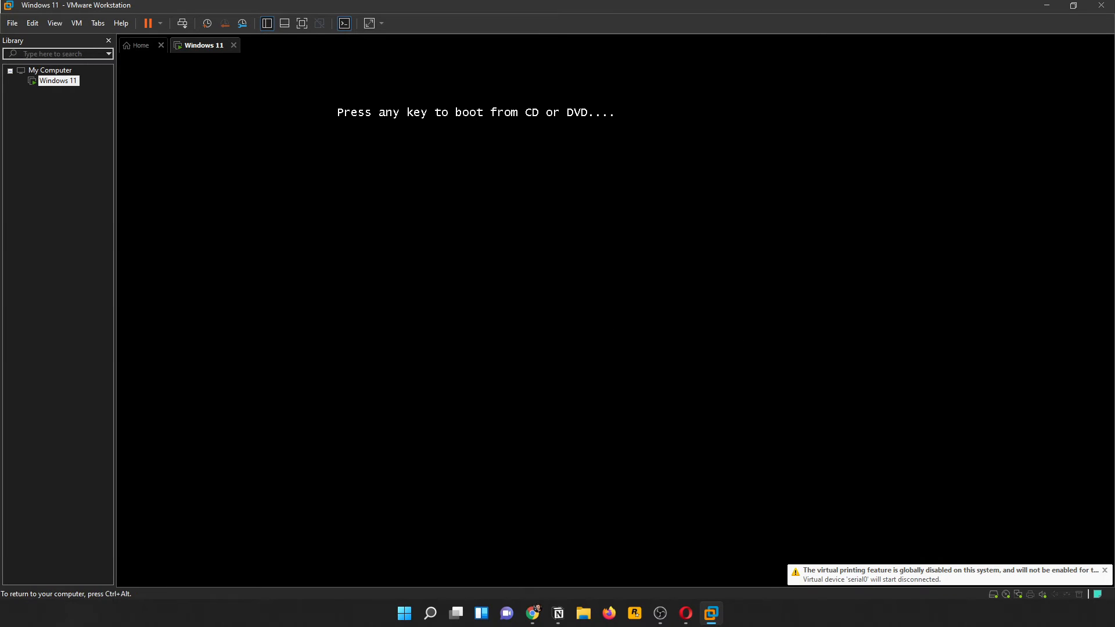
key("Return")
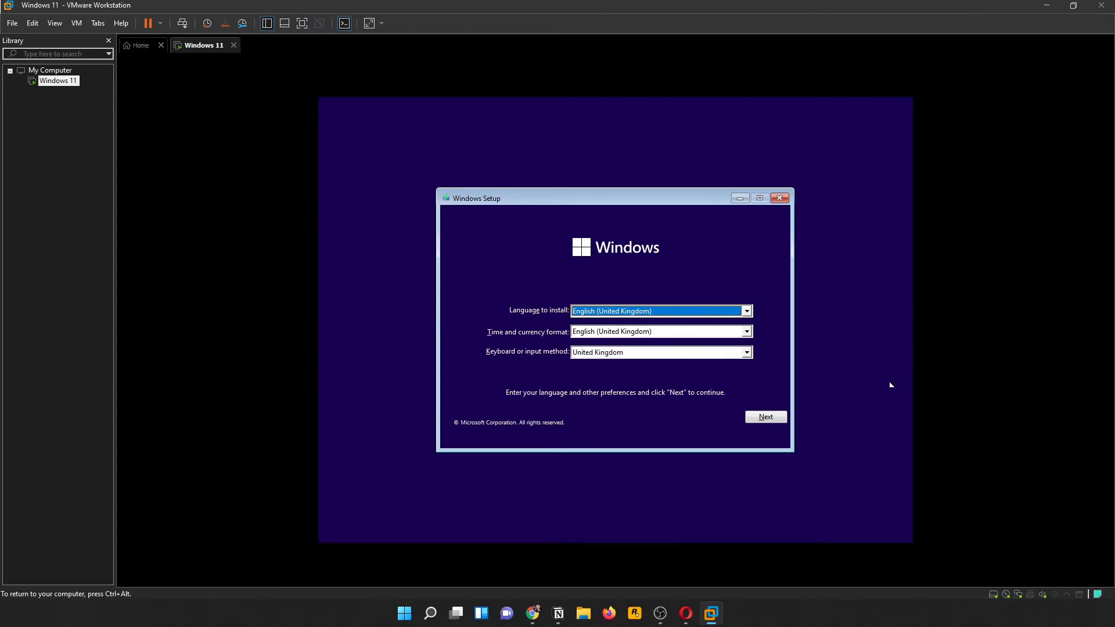
Start the Windows installation with English (United Kingdom) language settings and continue without a product key.
left_click(767, 418)
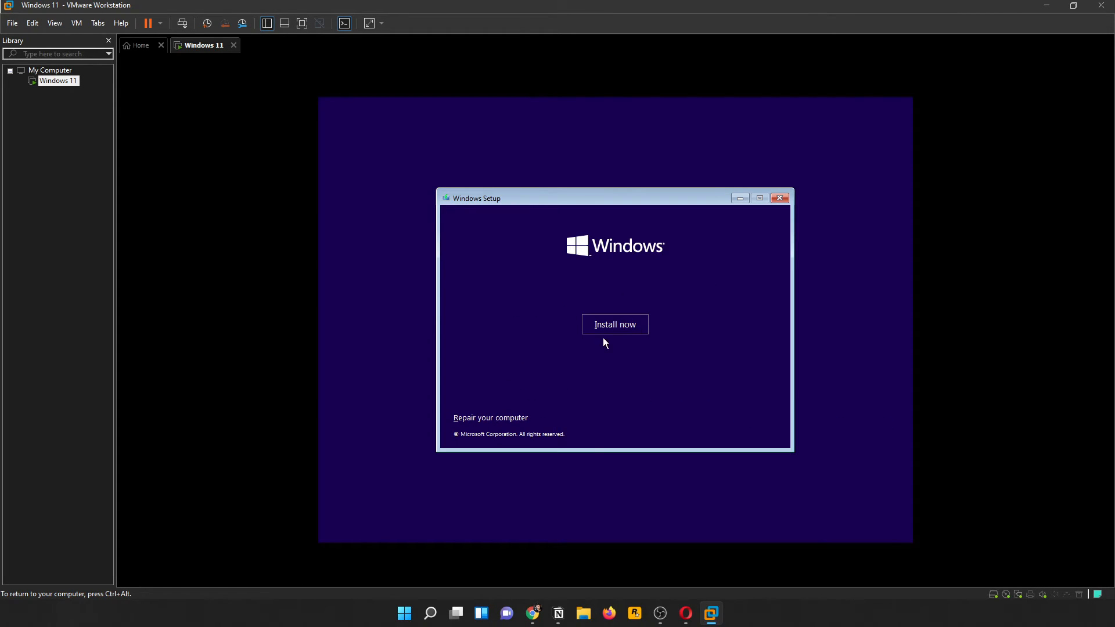
left_click(610, 326)
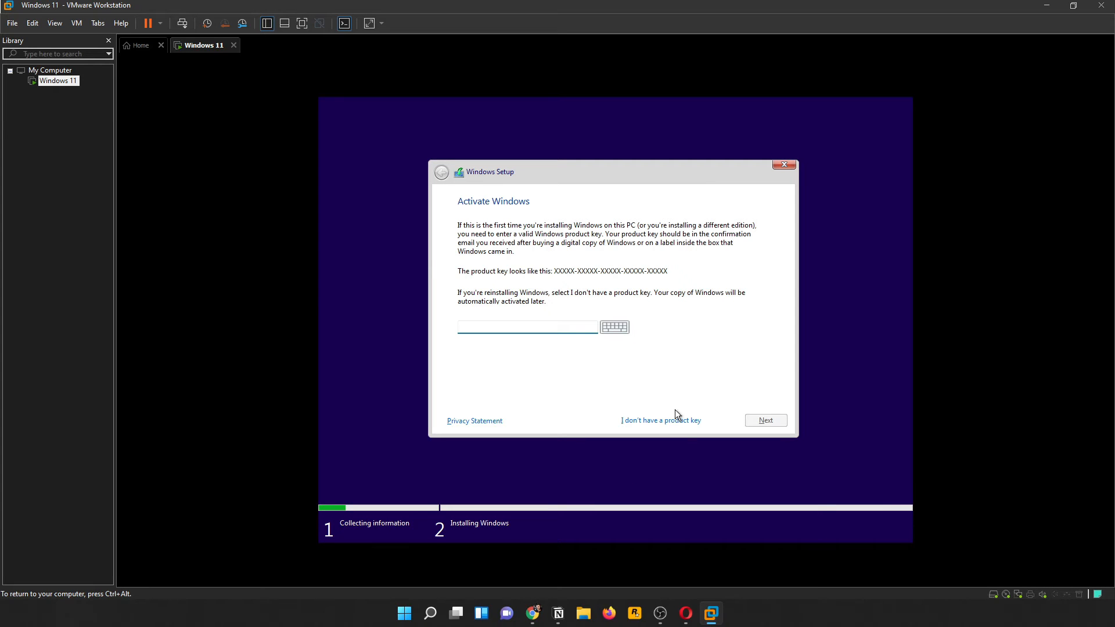
left_click(688, 419)
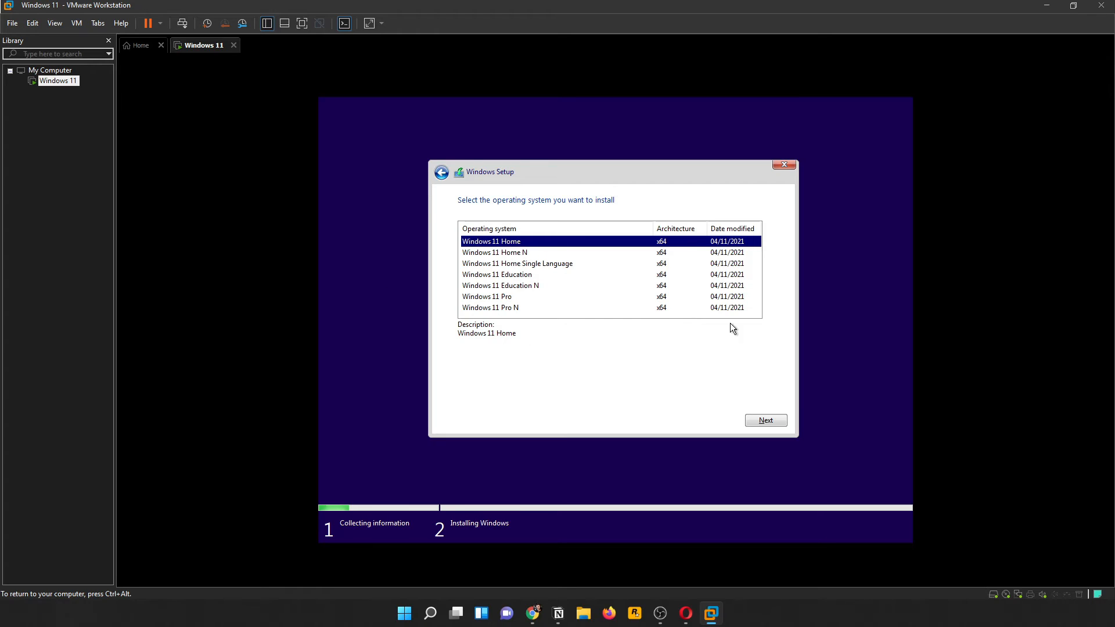
Select Windows 11 Pro as the operating system to install and accept the Microsoft licence terms.
left_click(510, 296)
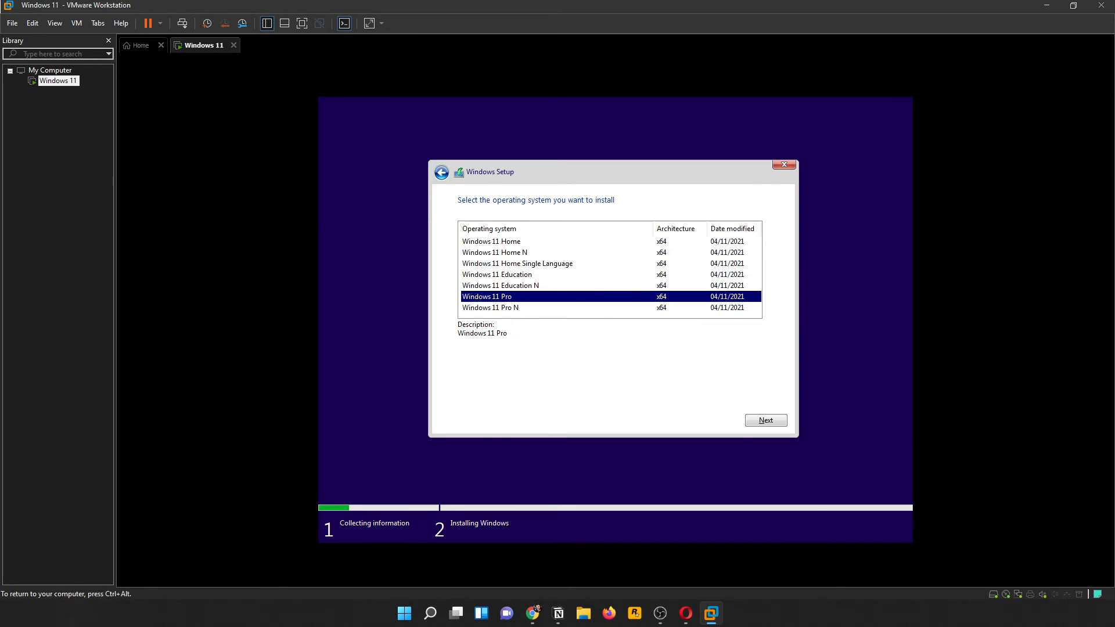
left_click(754, 421)
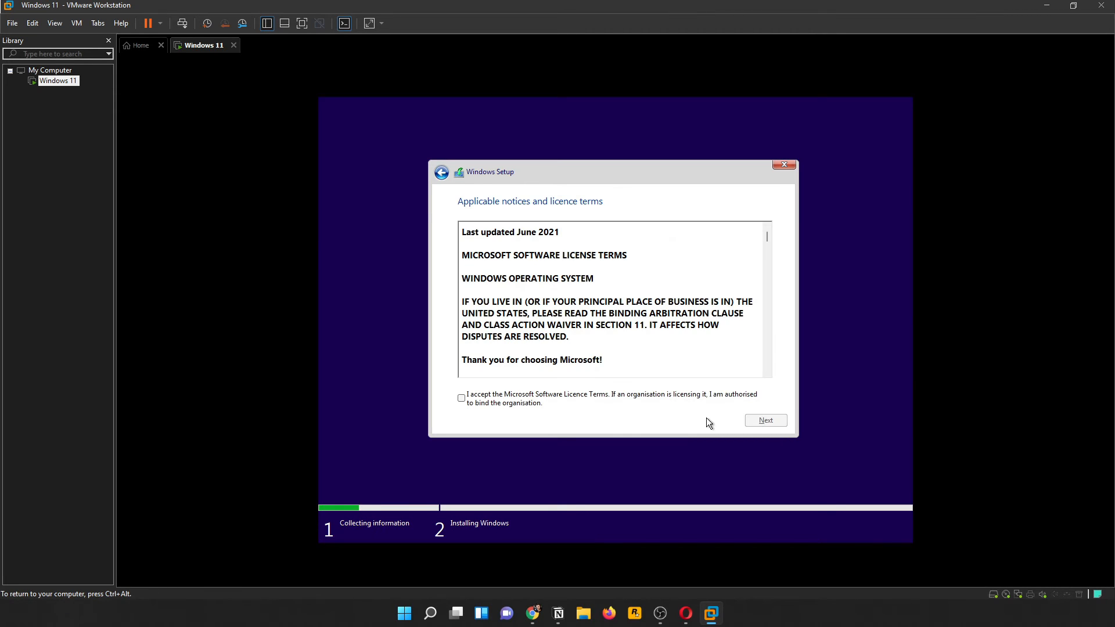
left_click(492, 402)
left_click(766, 420)
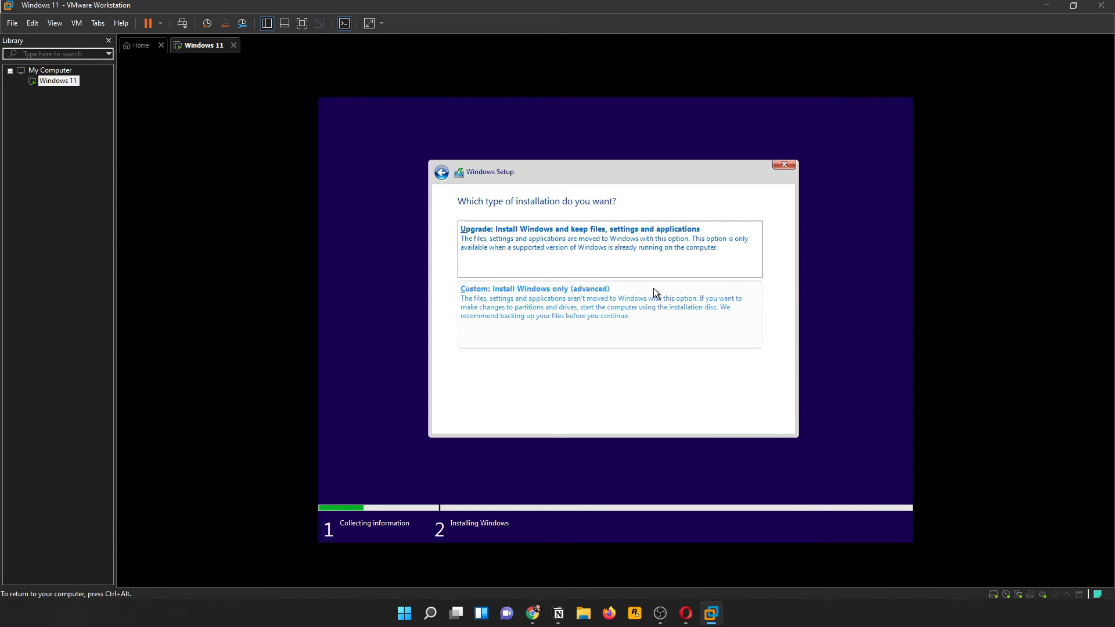
Choose the custom installation, create partitions from all of Drive 0's unallocated space, and install Windows on the primary partition.
left_click(639, 304)
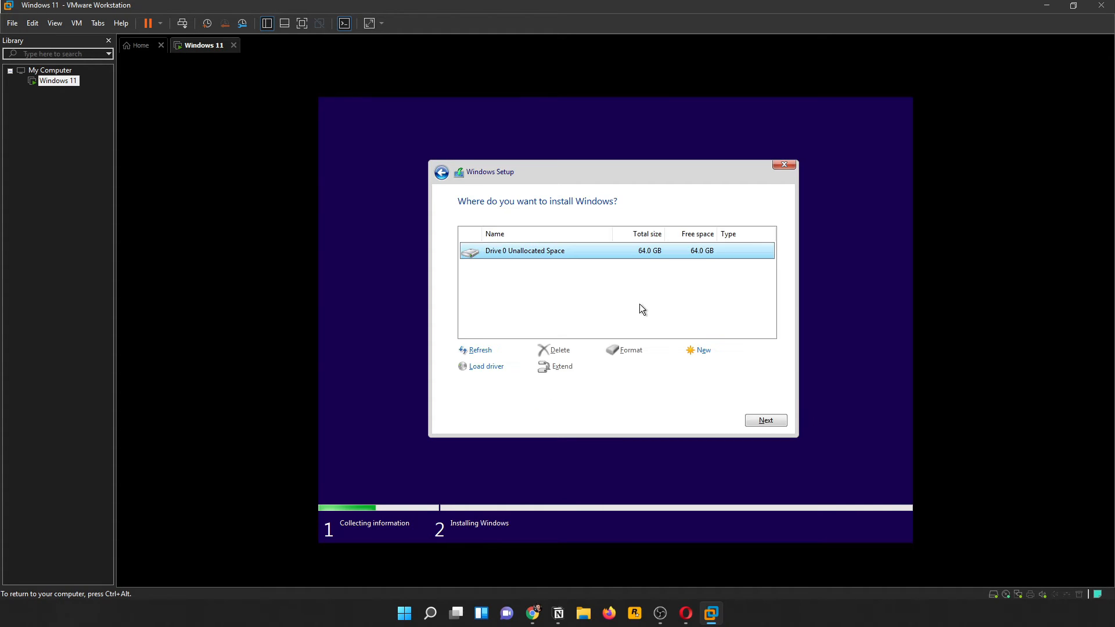
left_click(698, 352)
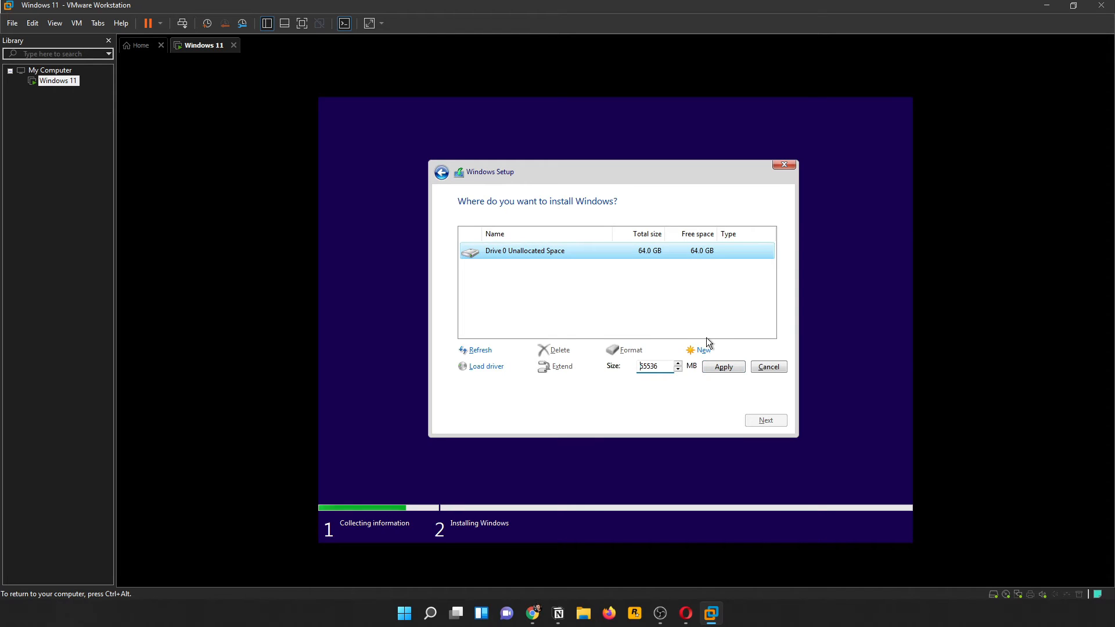
left_click(720, 367)
left_click(712, 365)
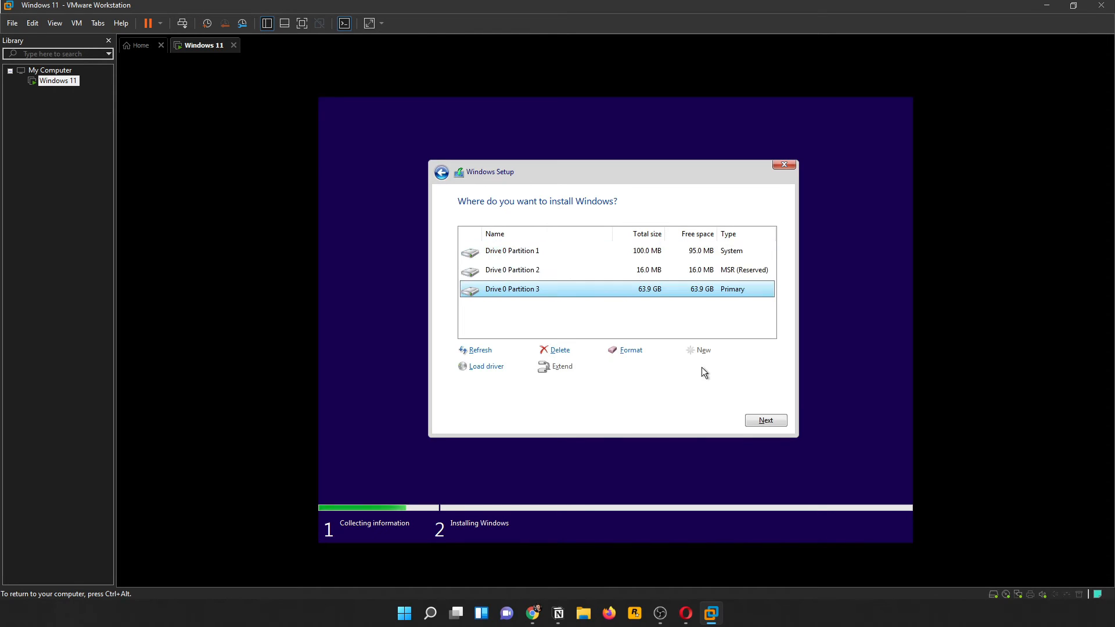
left_click(760, 421)
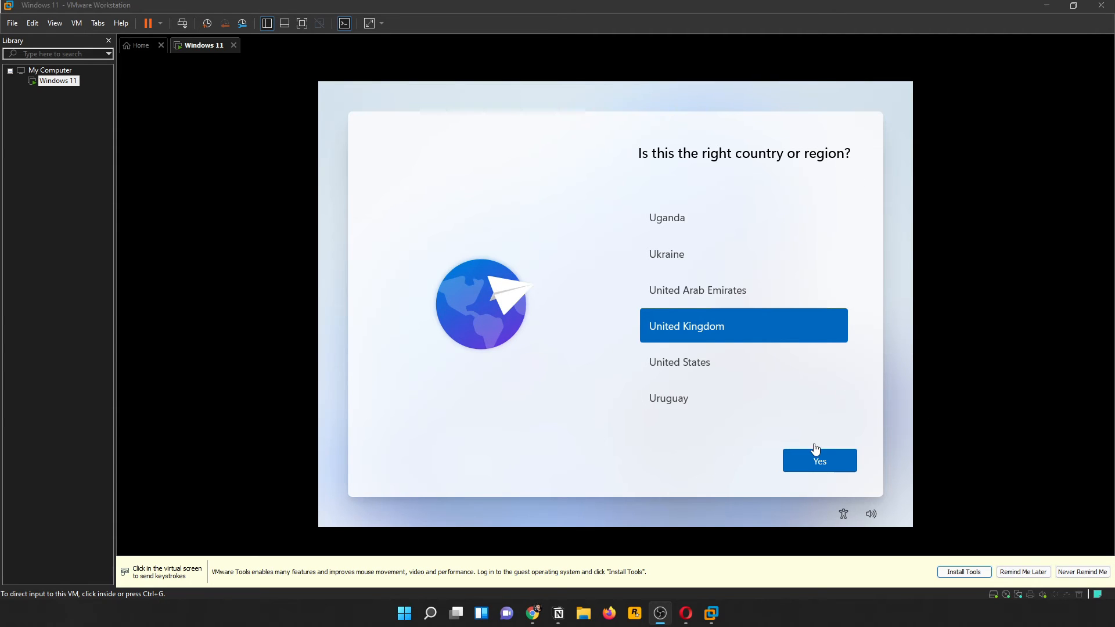
Confirm United Kingdom as the region, accept the keyboard layout, and skip adding a second layout.
left_click(799, 464)
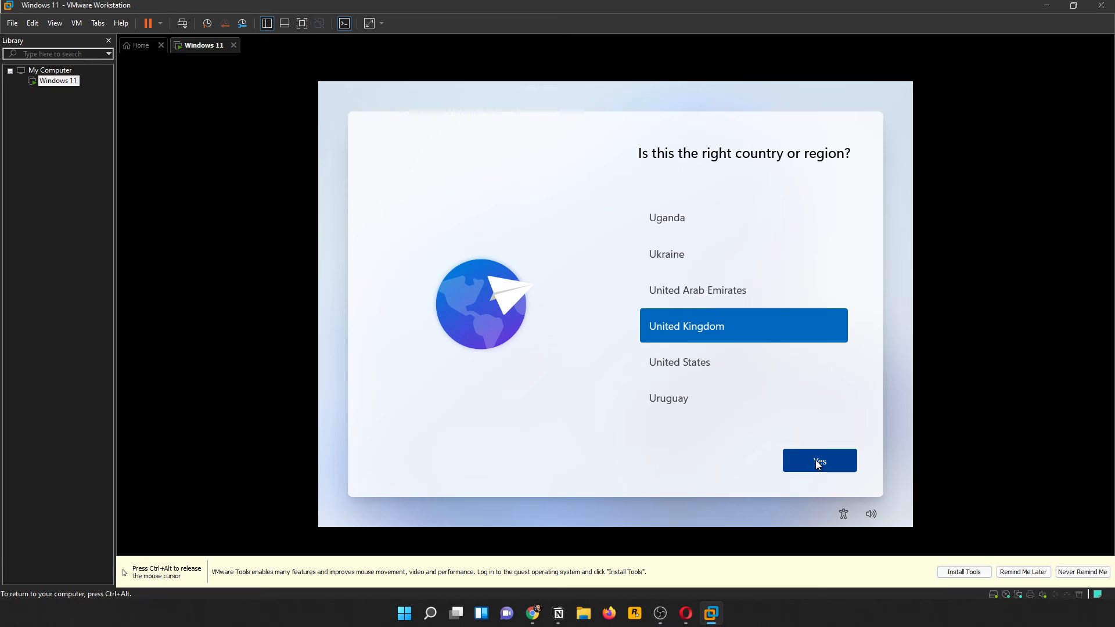
left_click(814, 460)
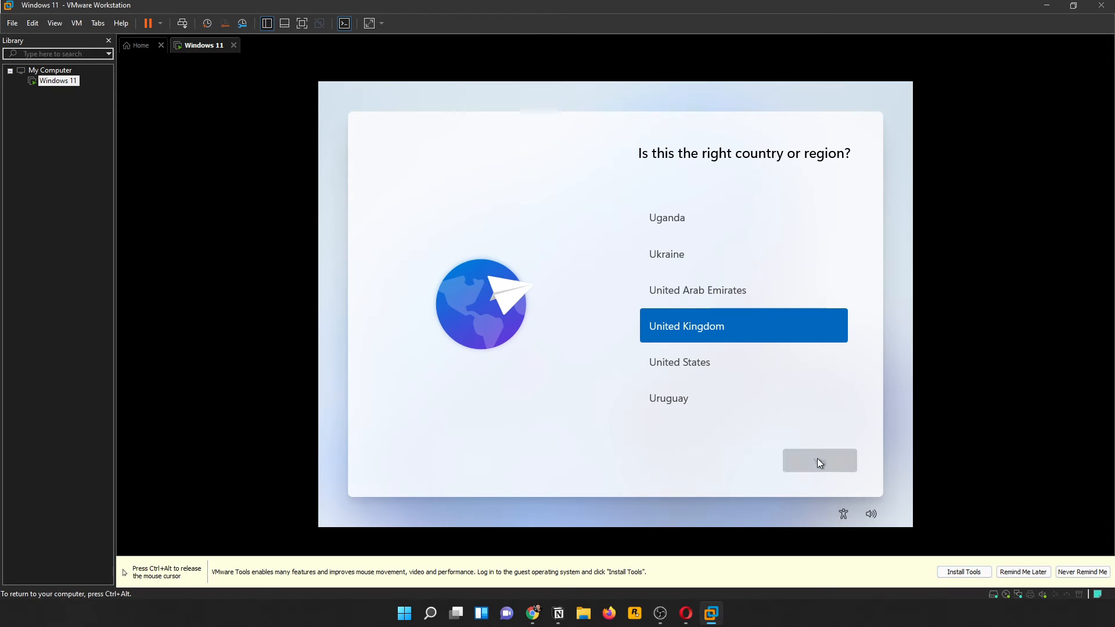
left_click(818, 460)
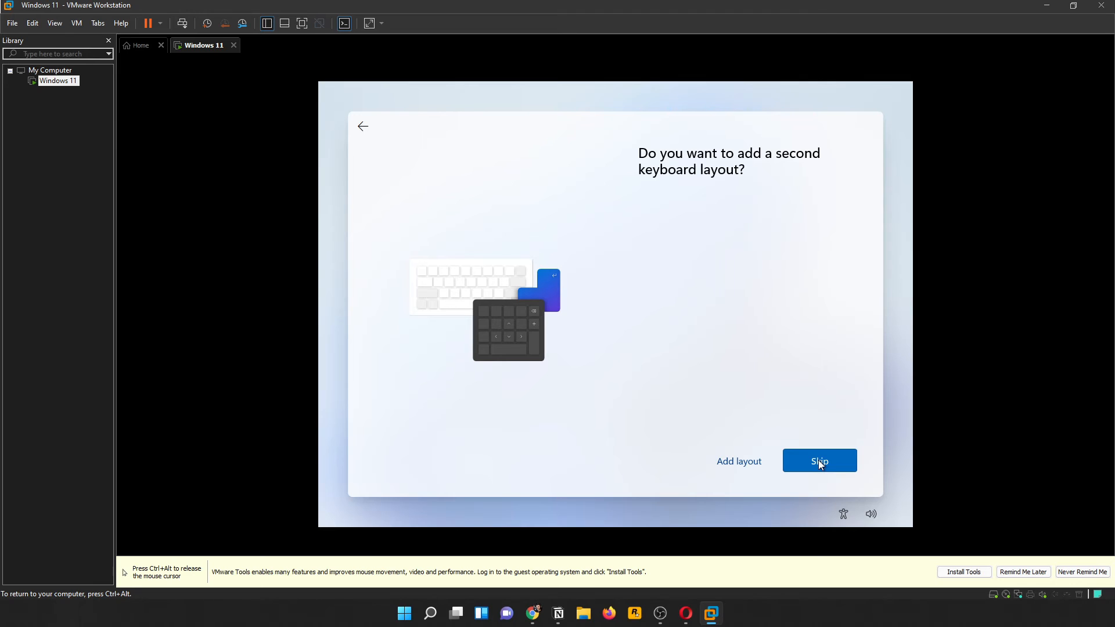
key("ctrl+alt")
left_click(815, 476)
left_click(819, 462)
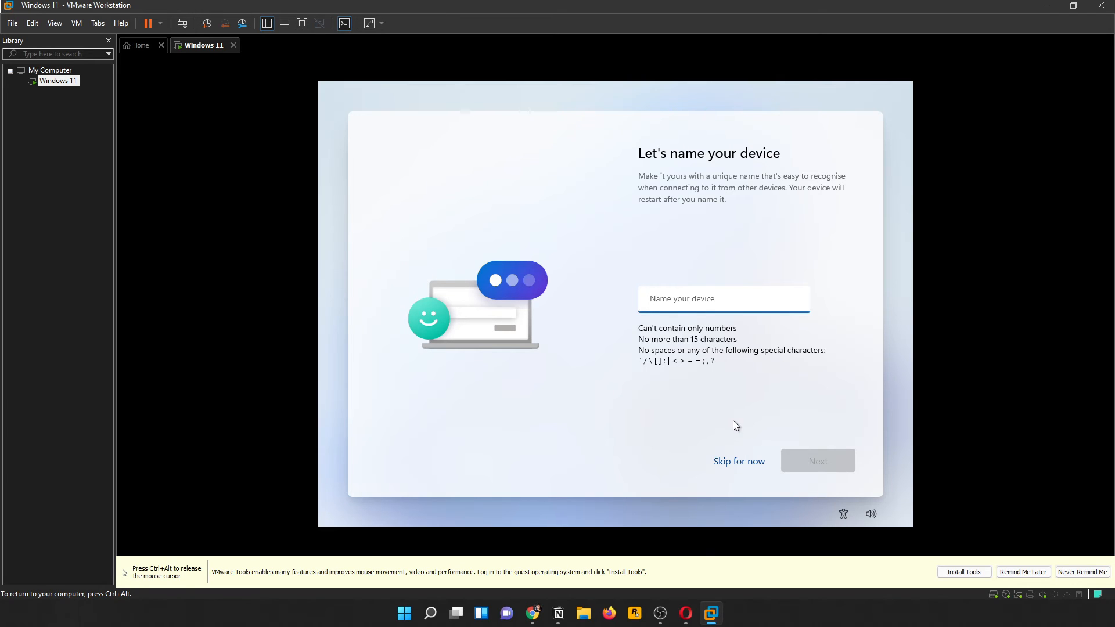
Give the device a name based on "Windows 11 Test" that follows the naming rules, and continue the setup.
key("ctrl+alt")
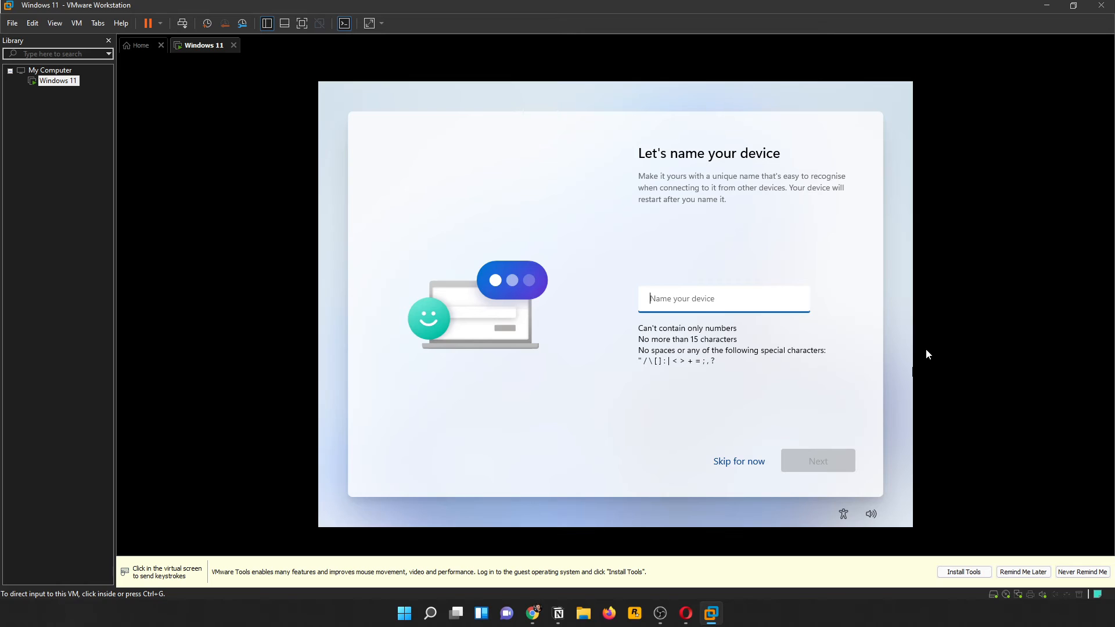
left_click(927, 355)
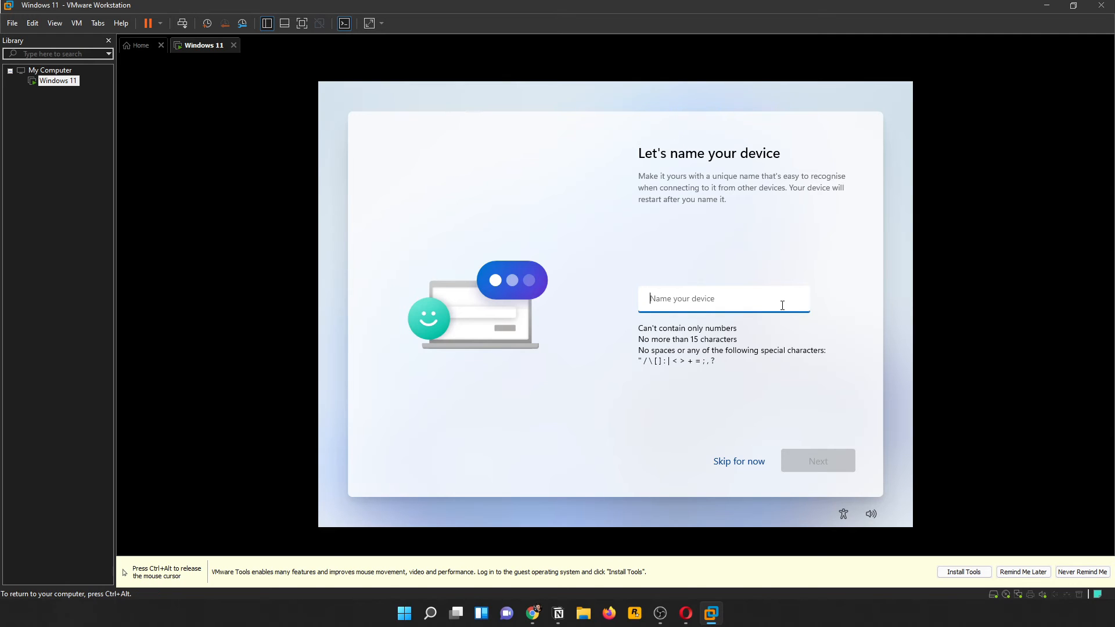
type("Wind")
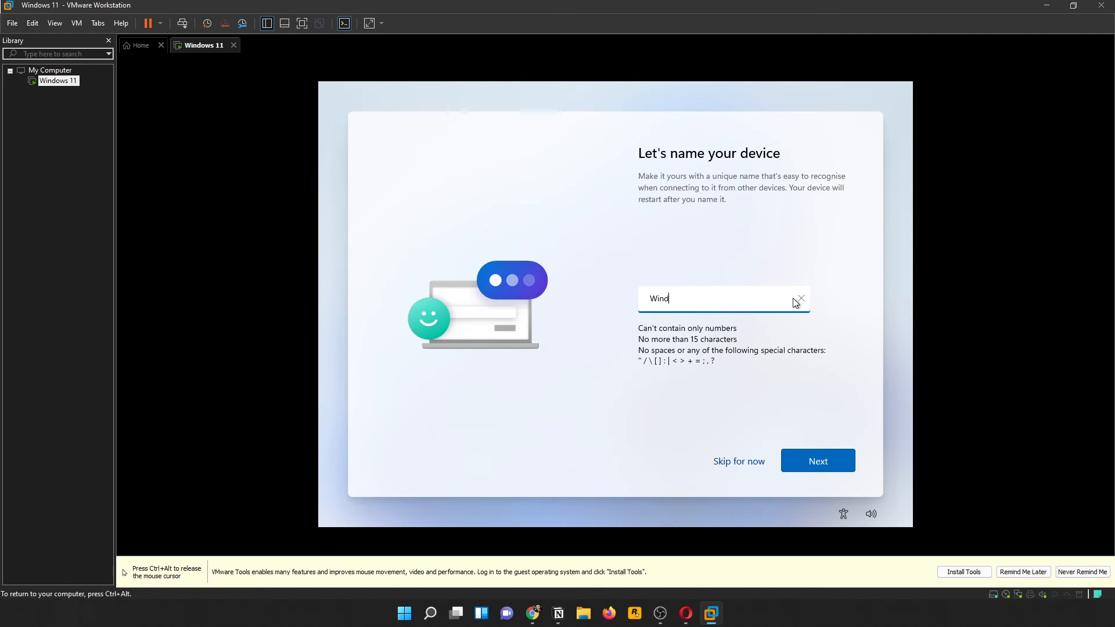
type("ows 11 Test")
key("BackSpace")
left_click(694, 299)
left_click(825, 462)
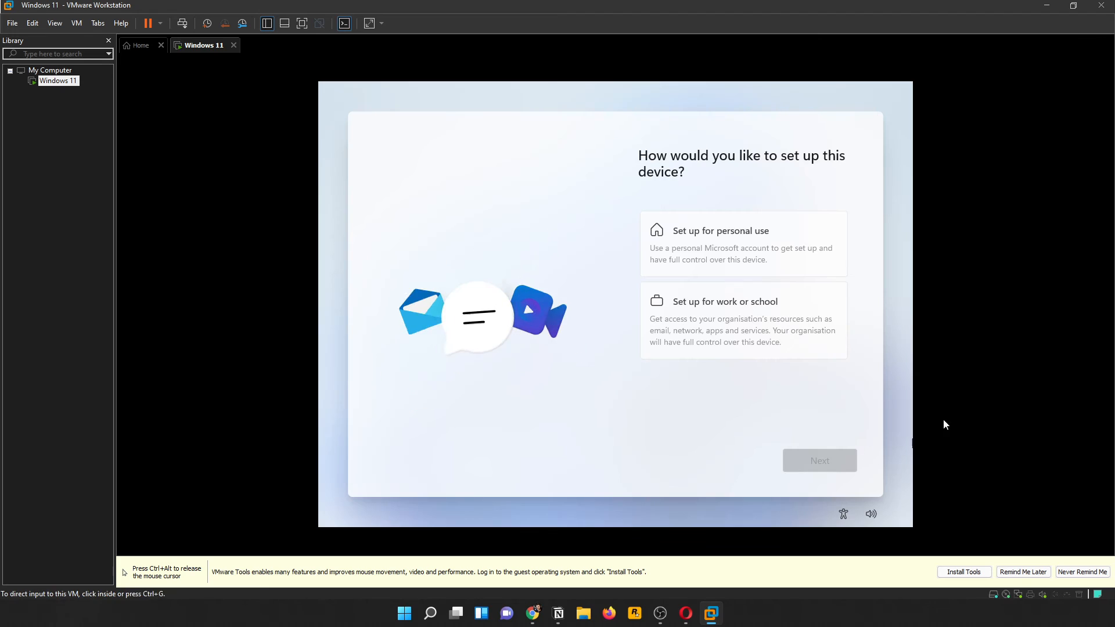
Set up the device for personal use with an offline account, skipping the Microsoft account sign-in.
left_click(744, 237)
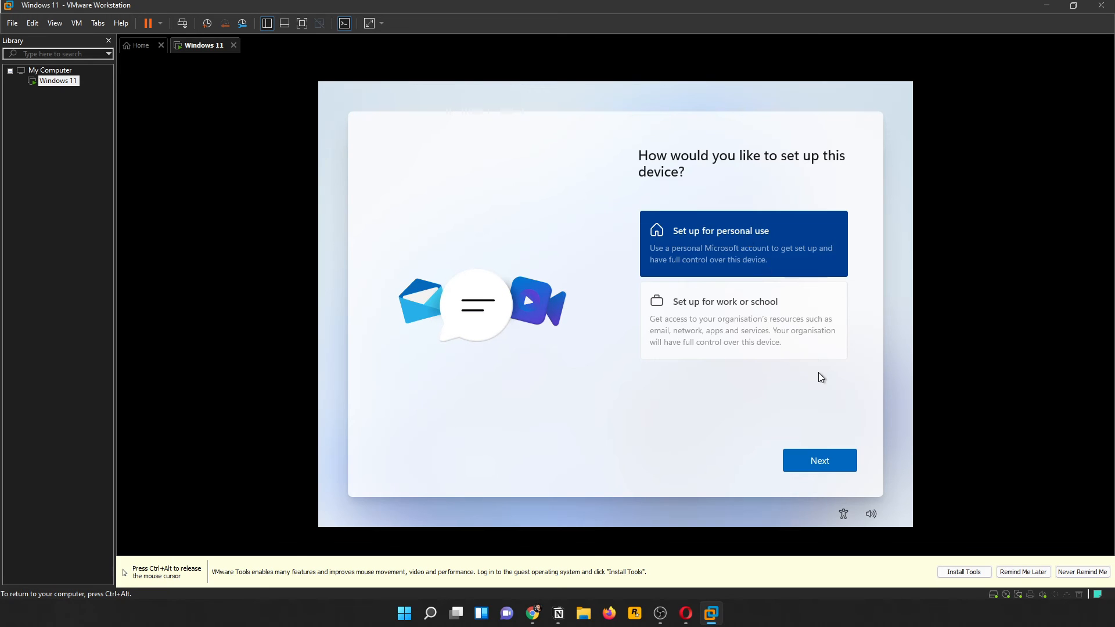
left_click(820, 461)
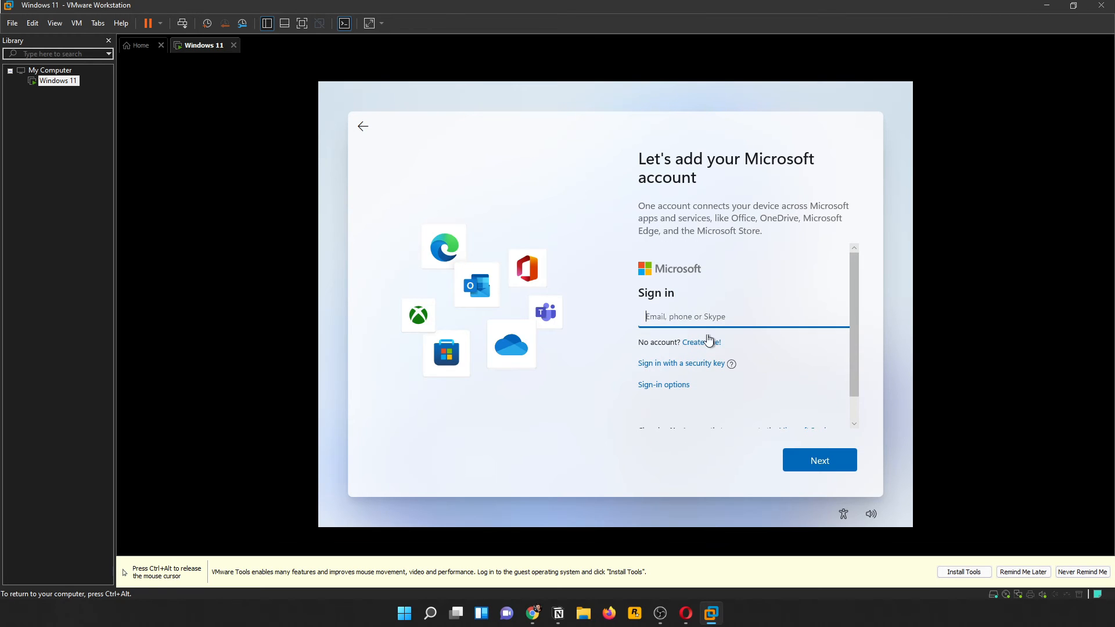
left_click(817, 460)
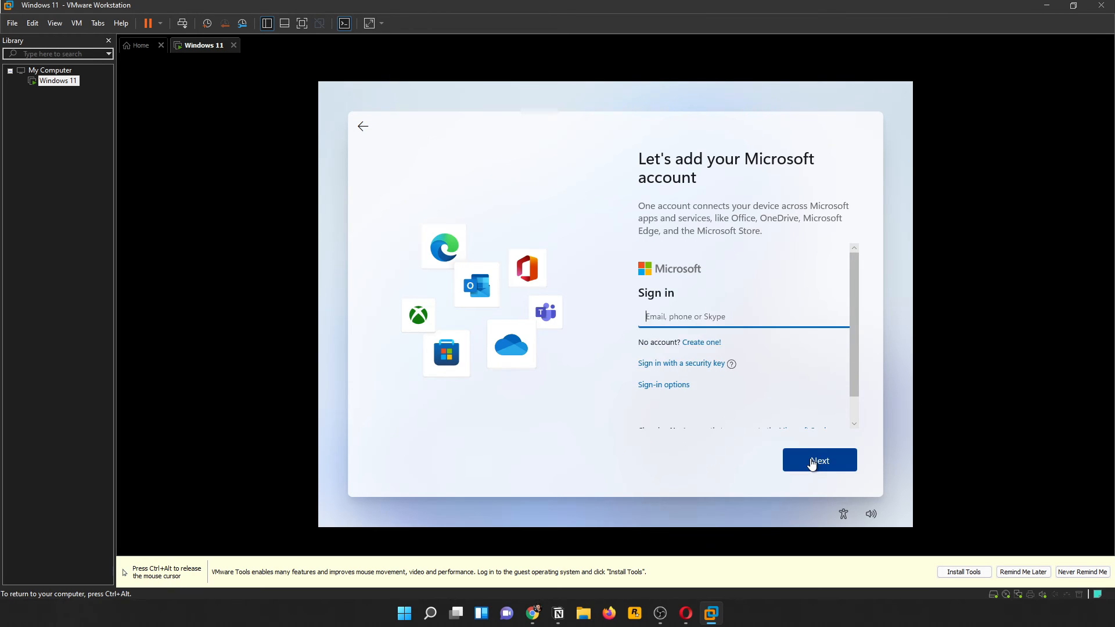
left_click(664, 386)
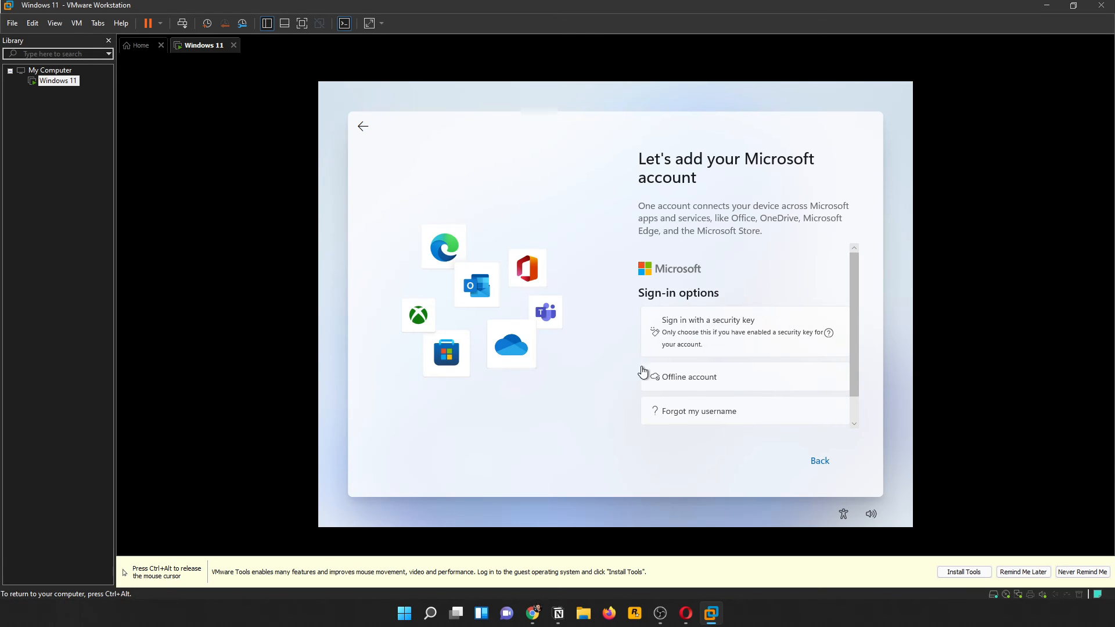
left_click(692, 385)
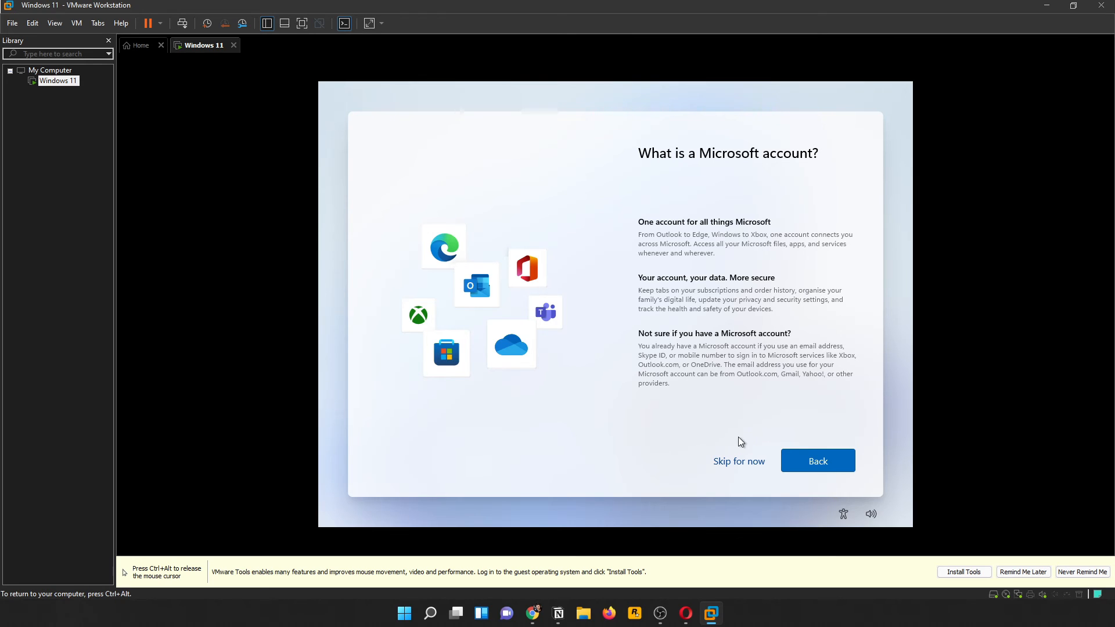
left_click(728, 465)
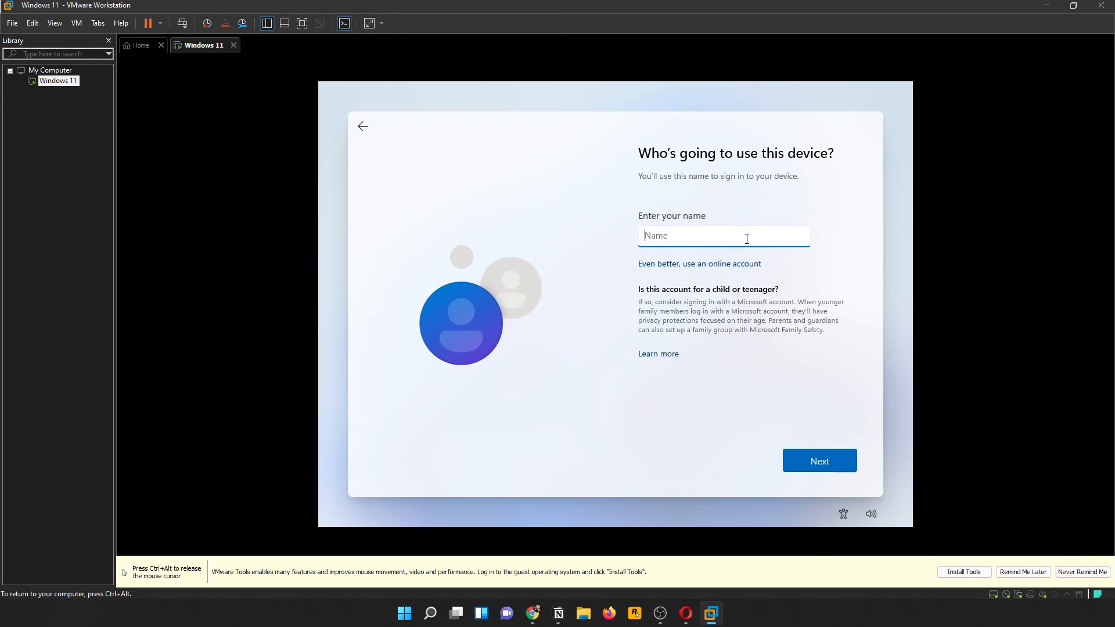
Enter the local user's name and continue with the password left blank.
type("SDo")
key("BackSpace")
key("BackSpace")
type("D")
left_click(819, 463)
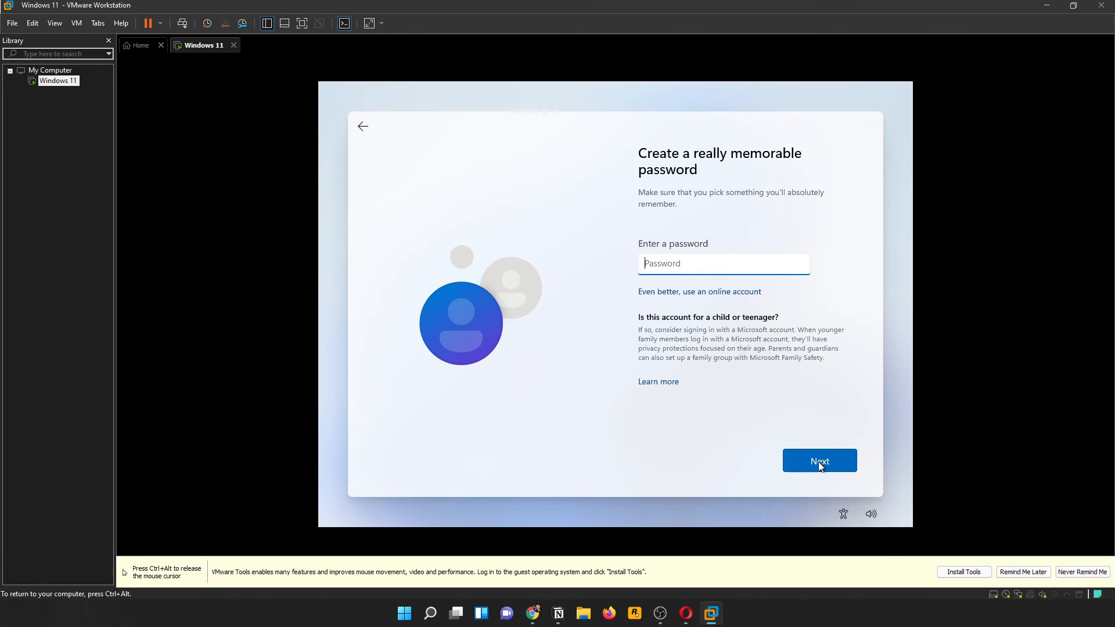
left_click(819, 461)
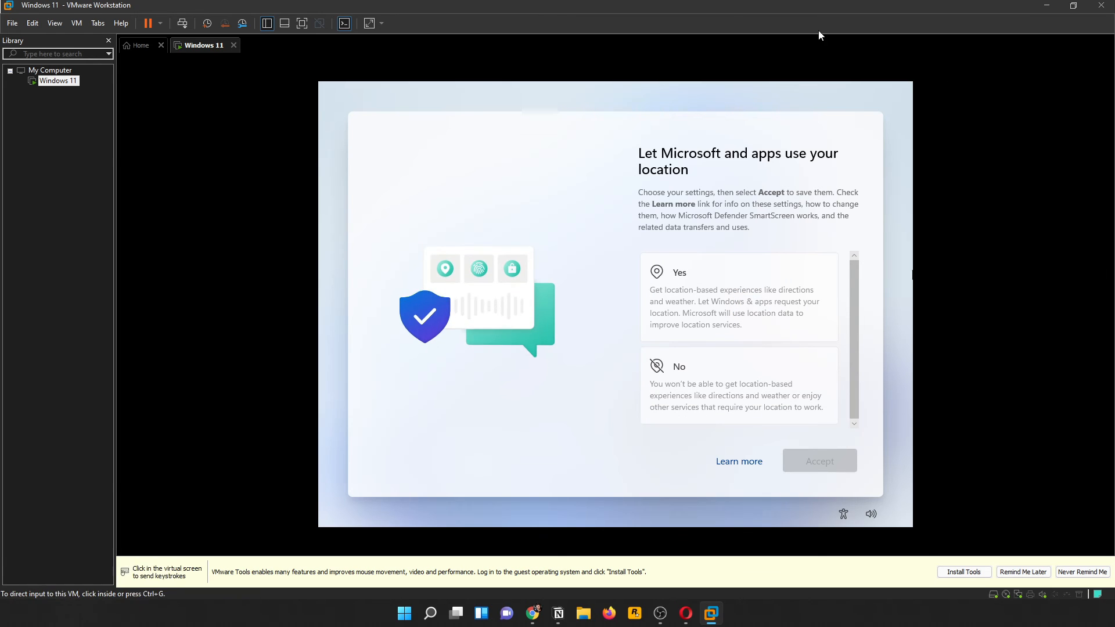
Decline location access for Microsoft and apps, and decline the Find my device feature.
left_click(719, 360)
left_click(802, 454)
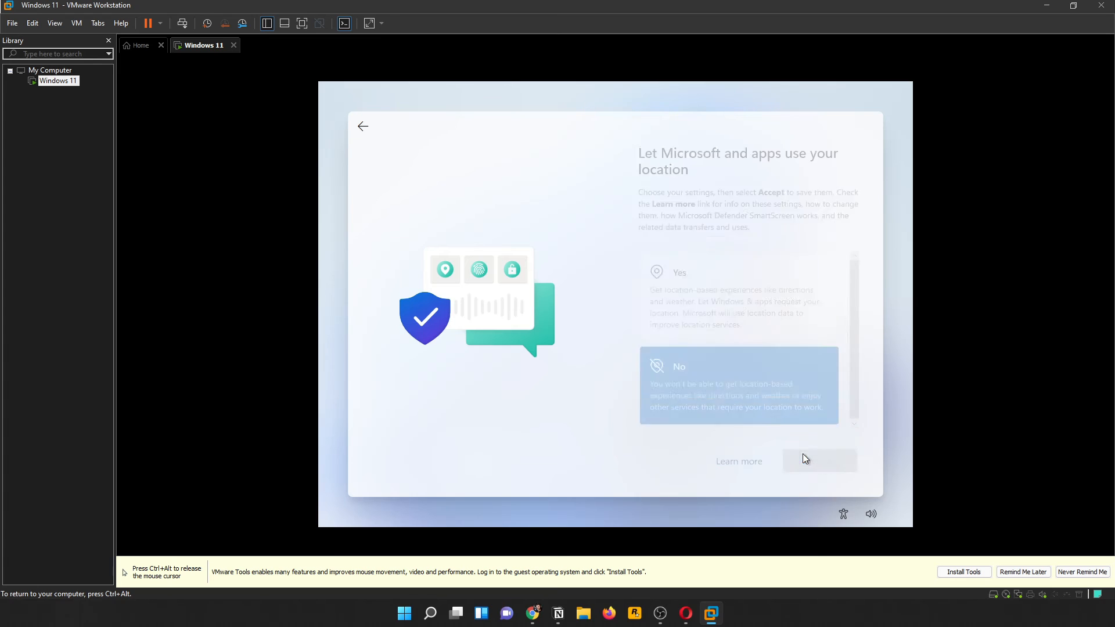
left_click(714, 380)
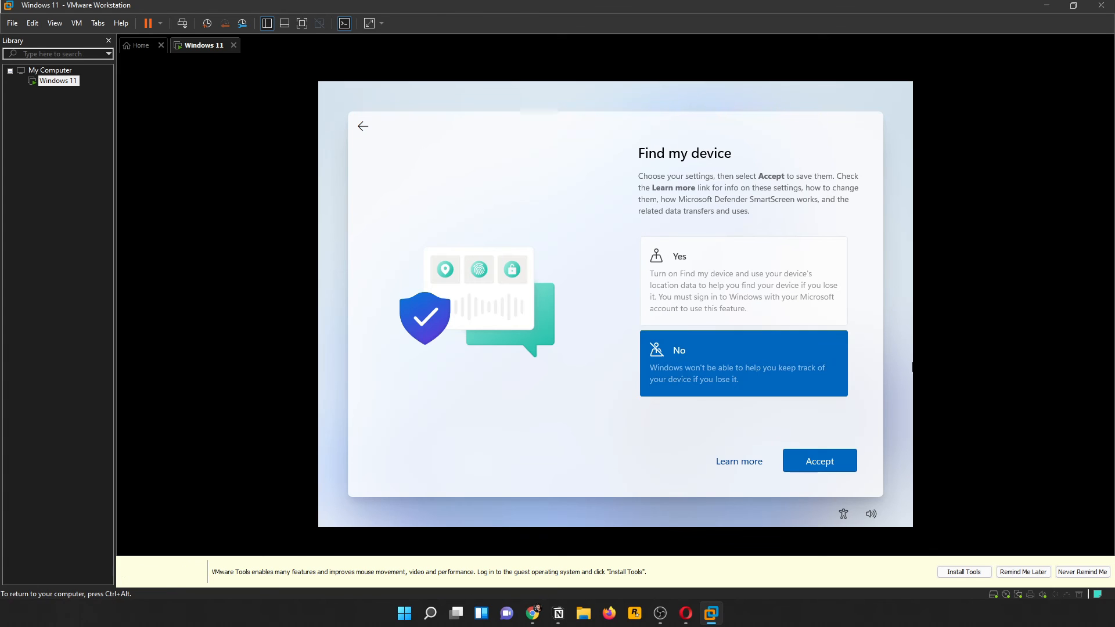
left_click(813, 468)
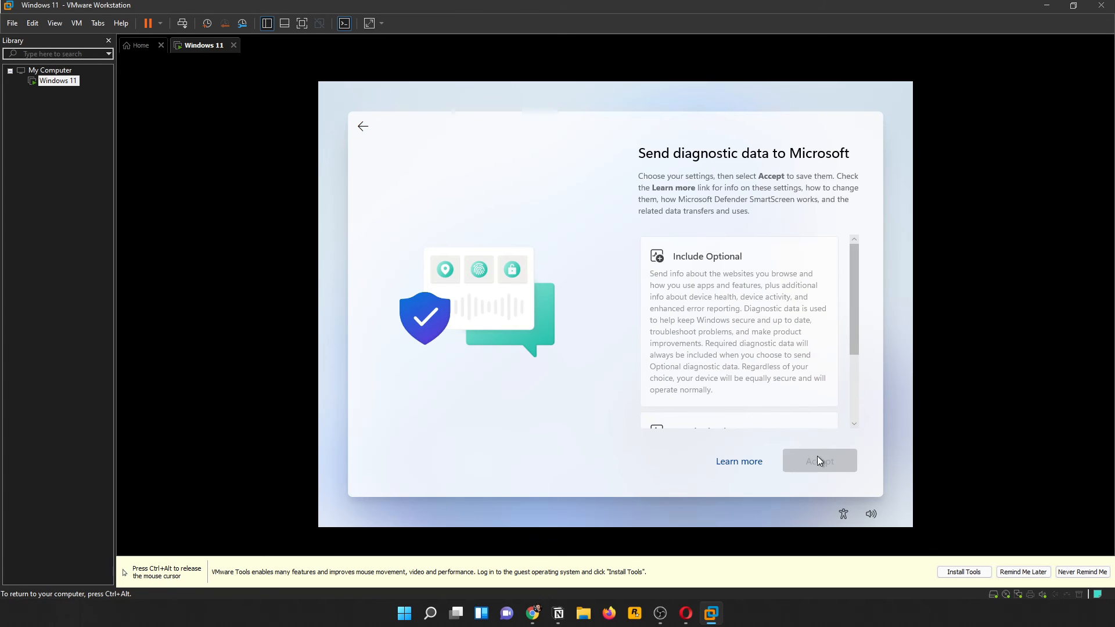
Limit diagnostic data to Required only and decline sending inking and typing data.
scroll(805, 341, "down", 3)
left_click(758, 346)
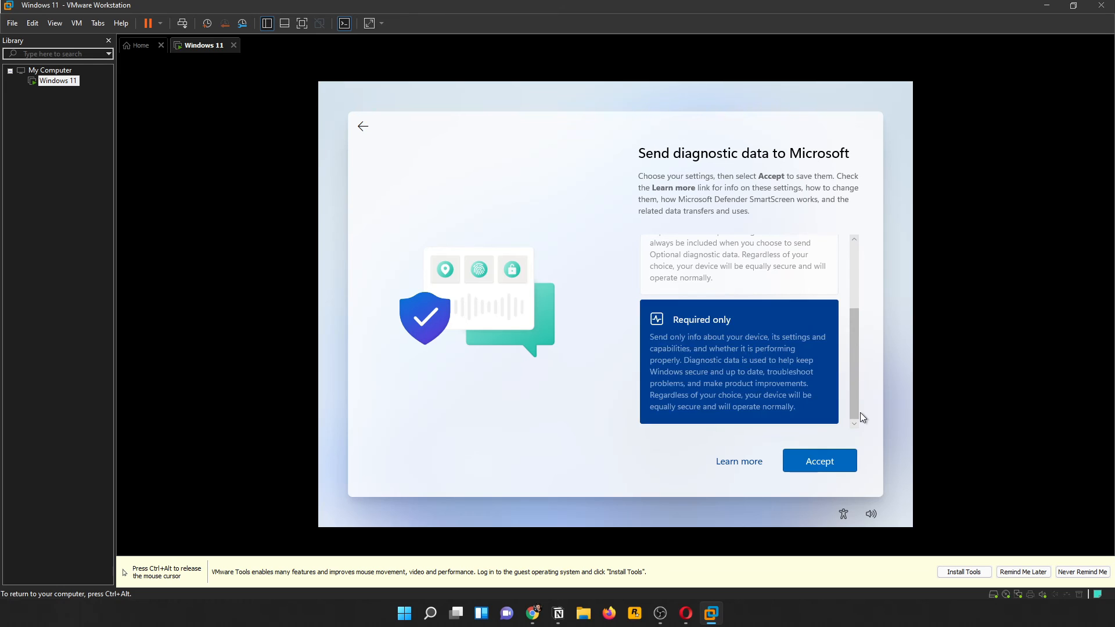
left_click(818, 458)
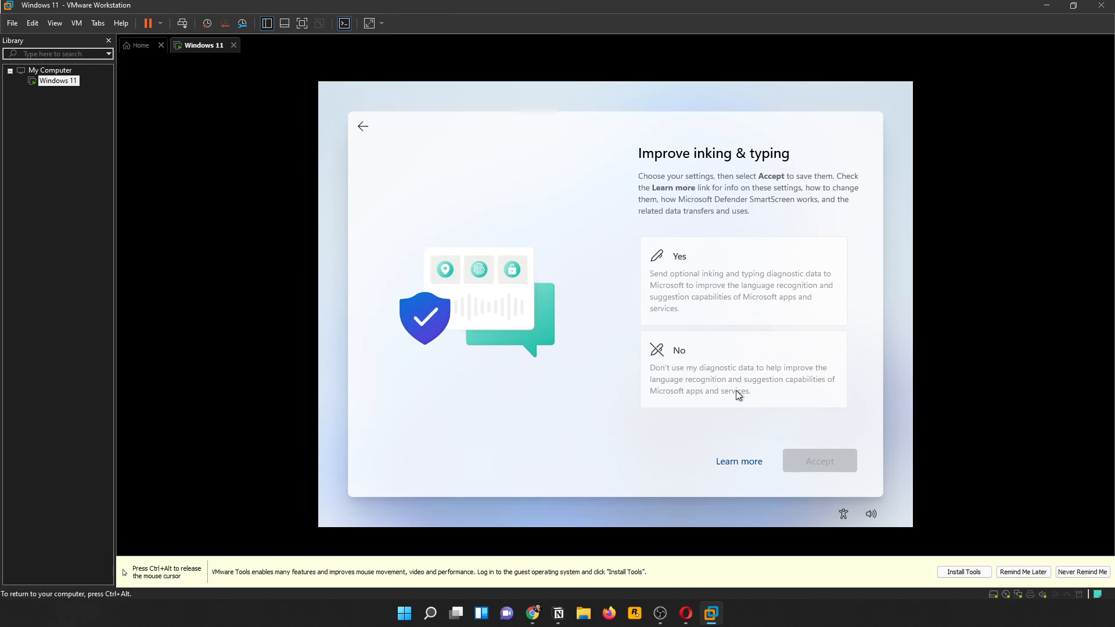
left_click(737, 391)
left_click(817, 460)
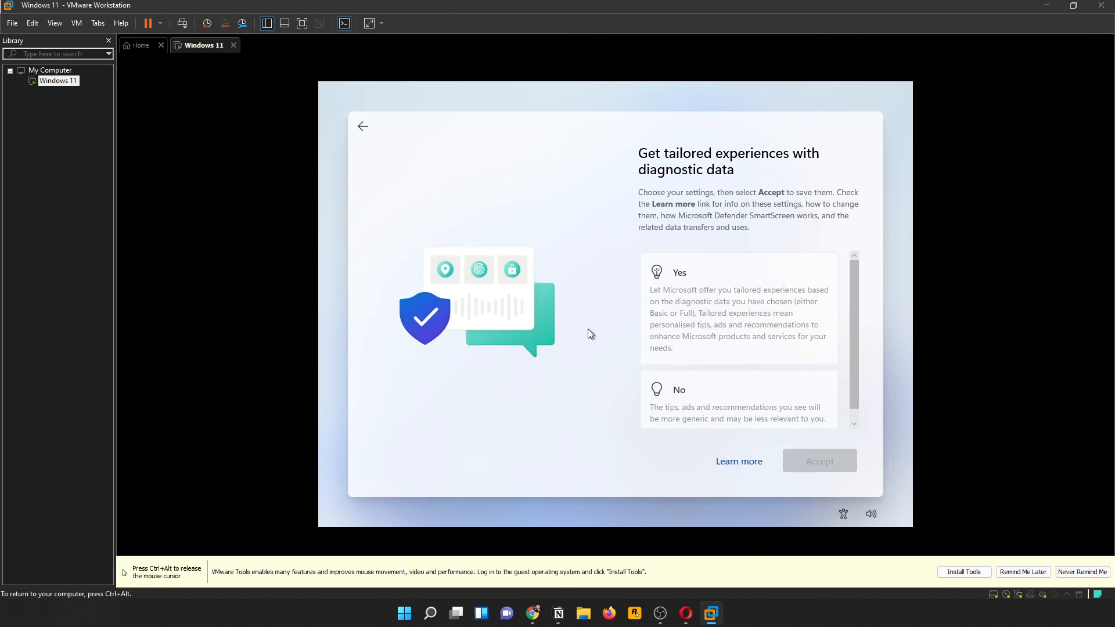
Decline tailored experiences and app use of the advertising ID to finish the privacy settings.
scroll(706, 276, "down", 1)
left_click(691, 378)
left_click(854, 465)
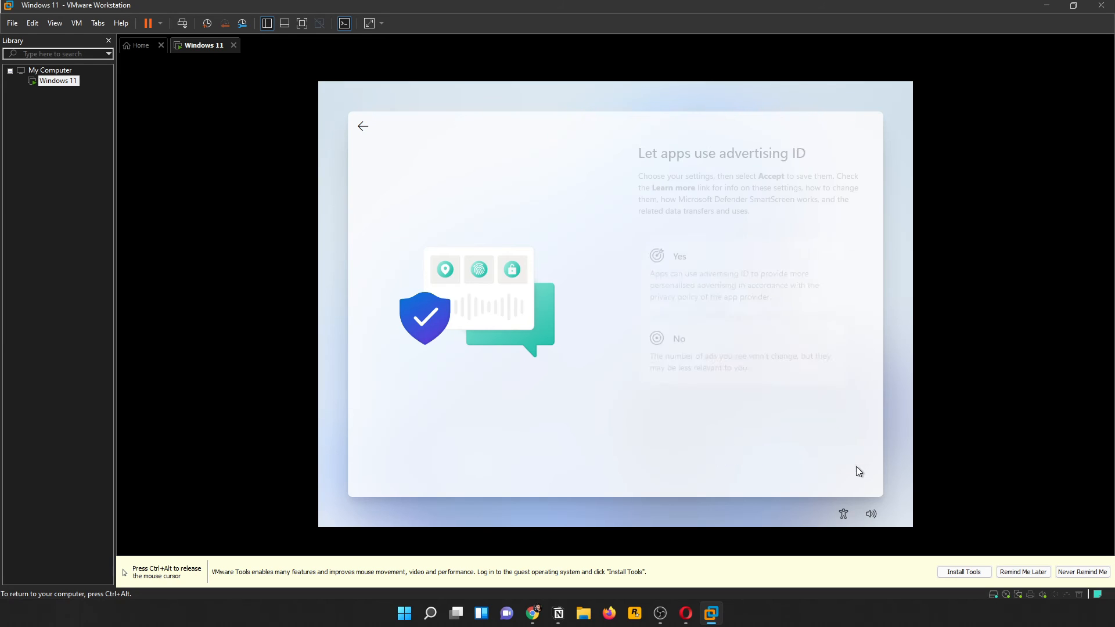
left_click(758, 332)
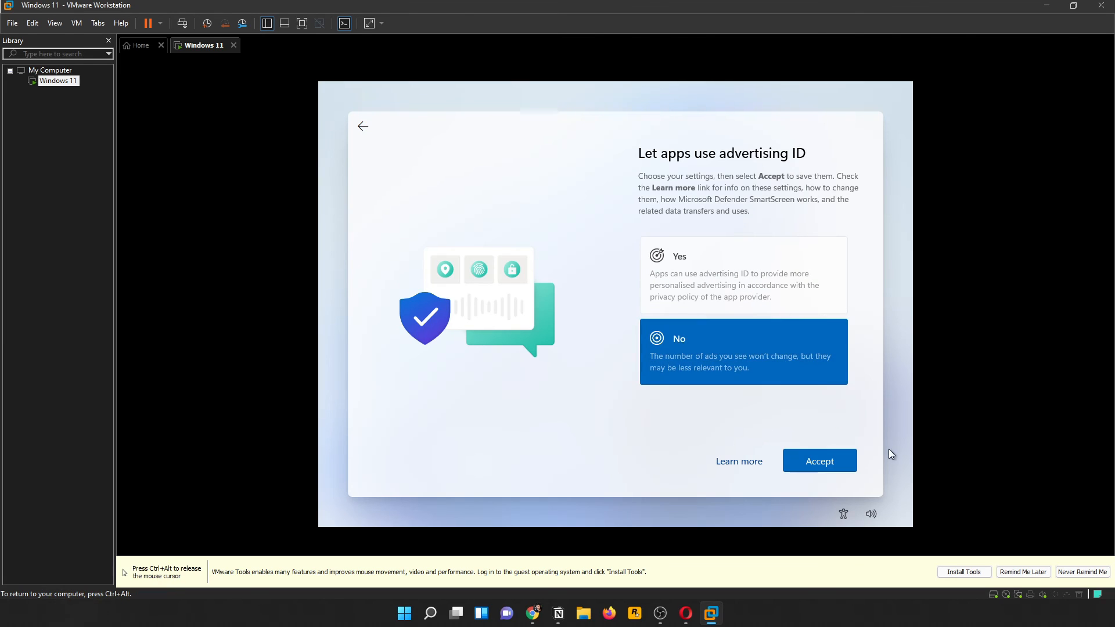
left_click(819, 465)
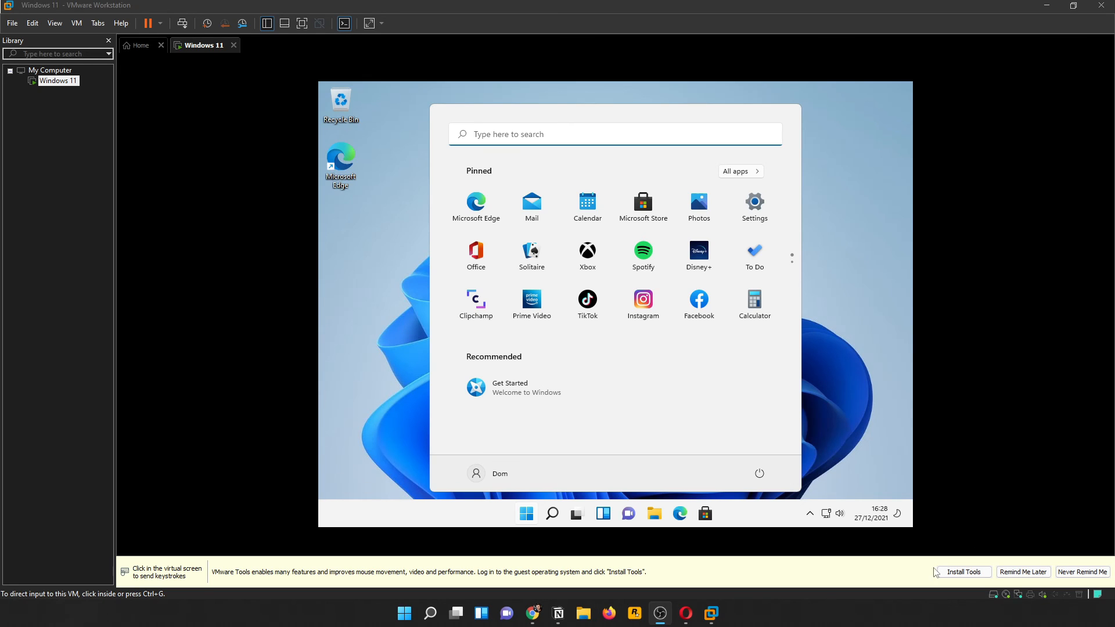
Close the guest's Start menu and load the VMware Tools installation disc into the virtual machine.
left_click(904, 397)
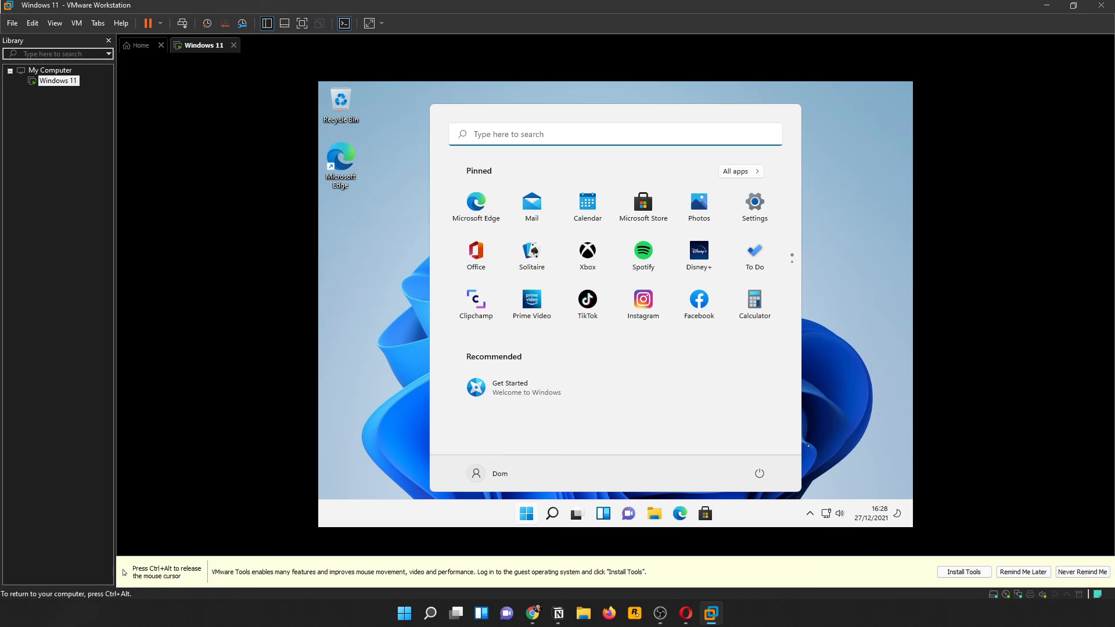
left_click(526, 515)
left_click(965, 573)
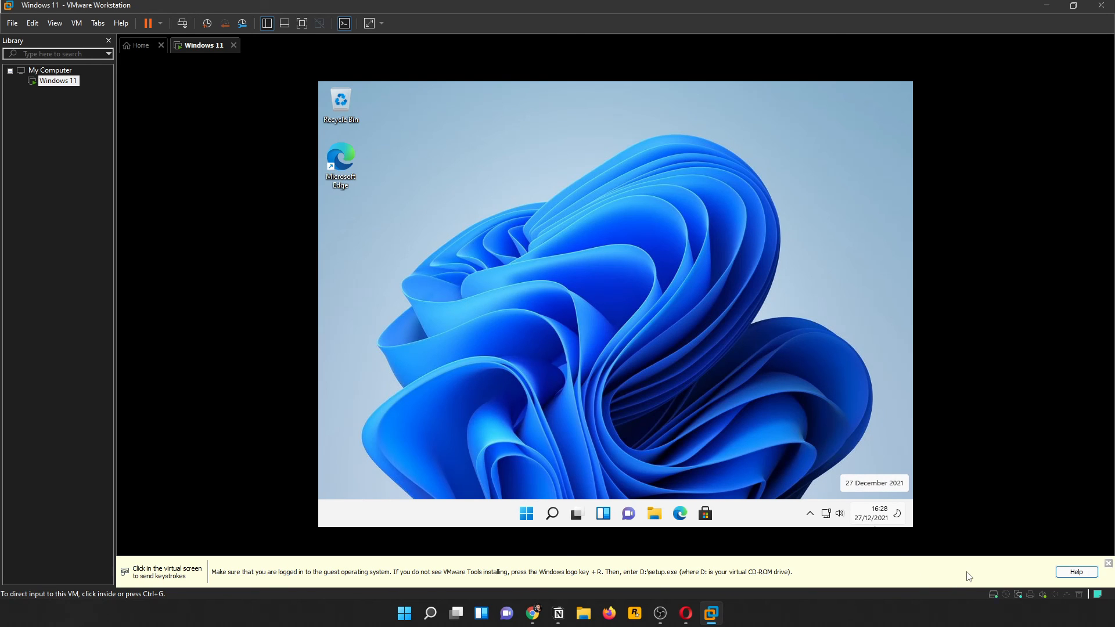
Run the VMware Tools installer from DVD drive D: in the guest's File Explorer and allow it to make changes.
left_click(658, 513)
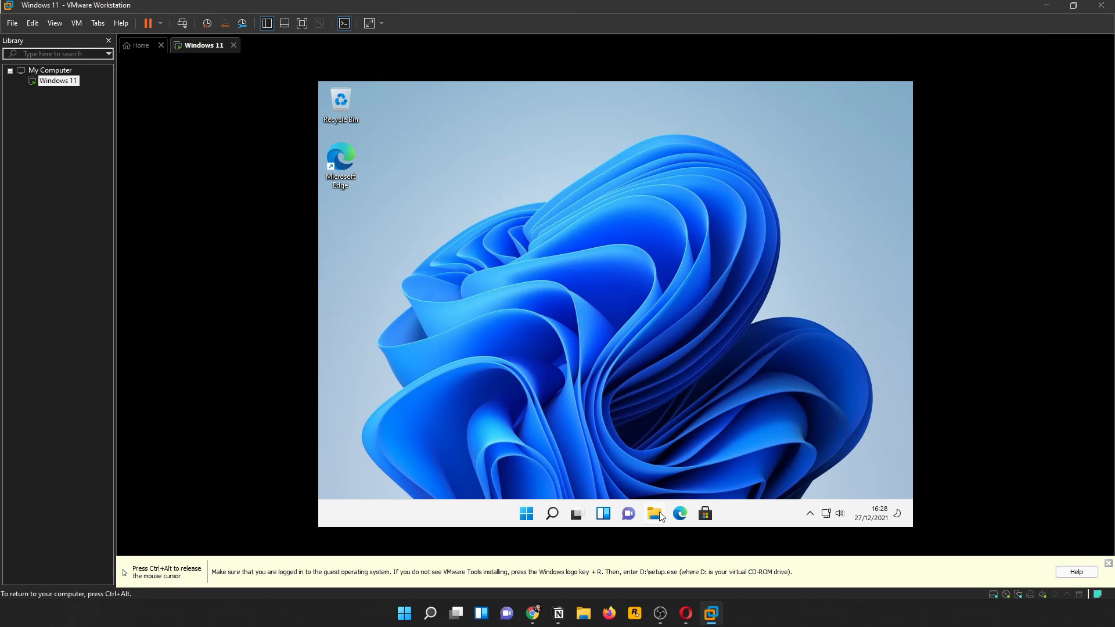
left_click(658, 513)
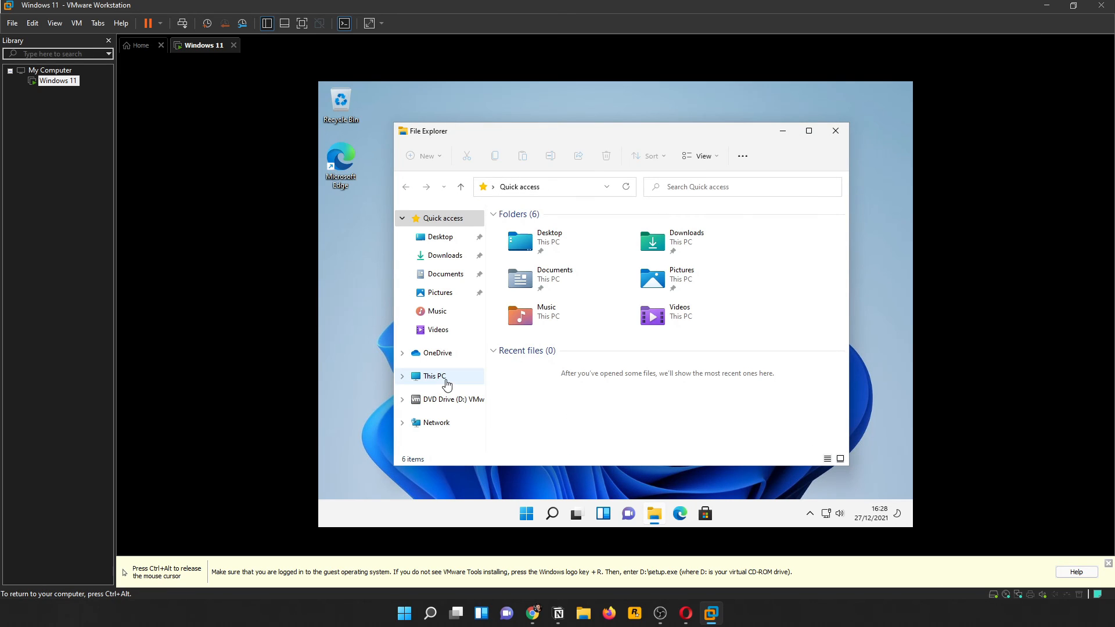
left_click(446, 384)
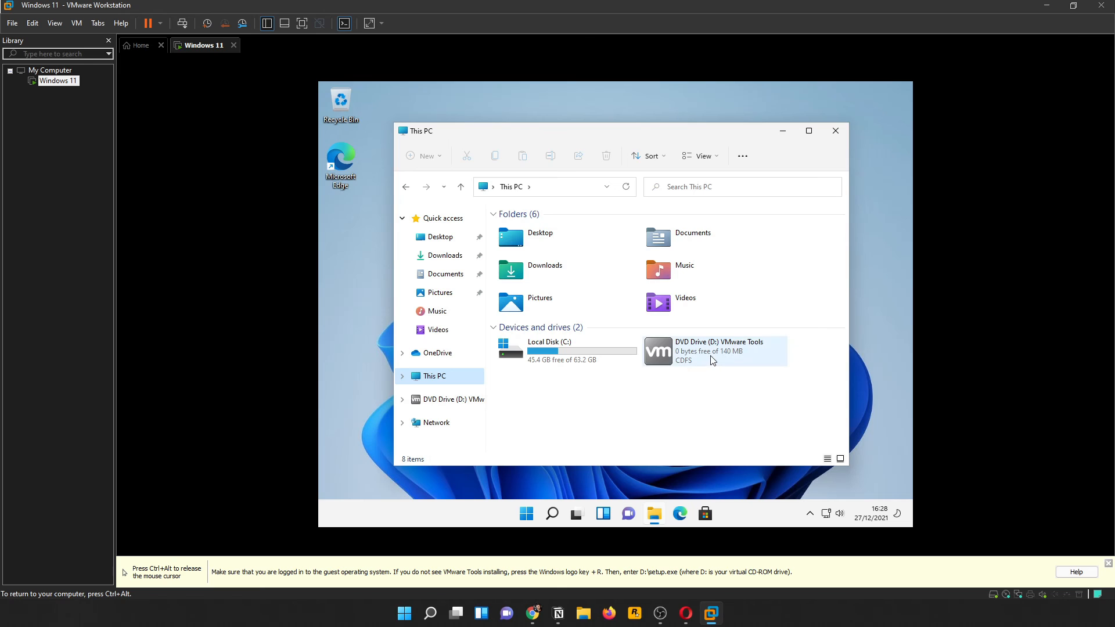
double_click(712, 360)
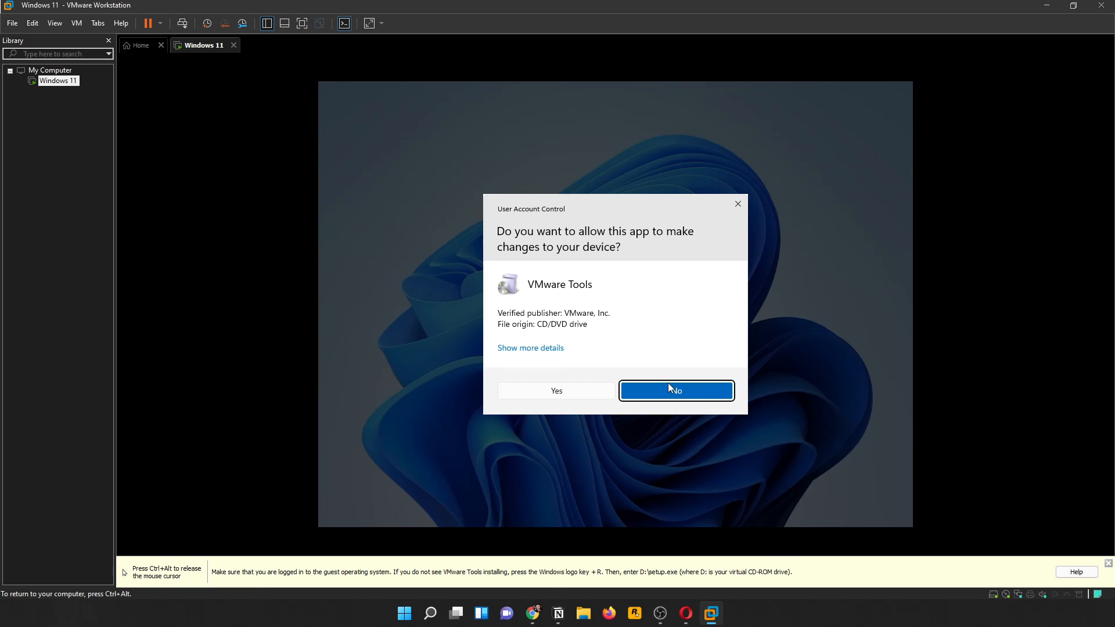
left_click(554, 392)
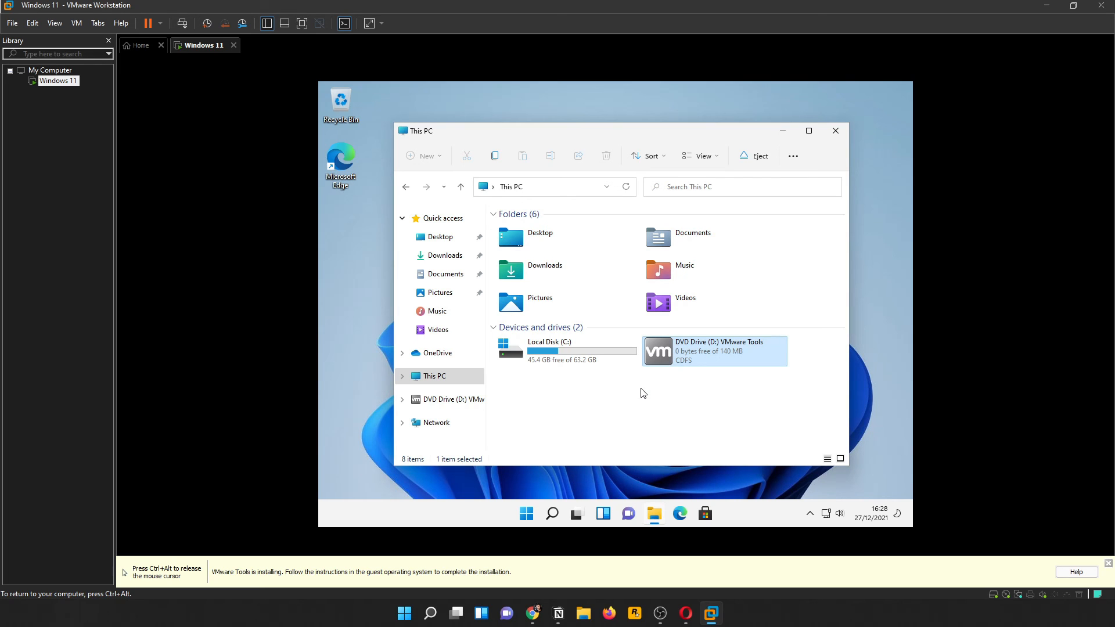
Dismiss the VMware Tools notice and install VMware Tools in the guest with the Complete setup type.
key("ctrl+alt")
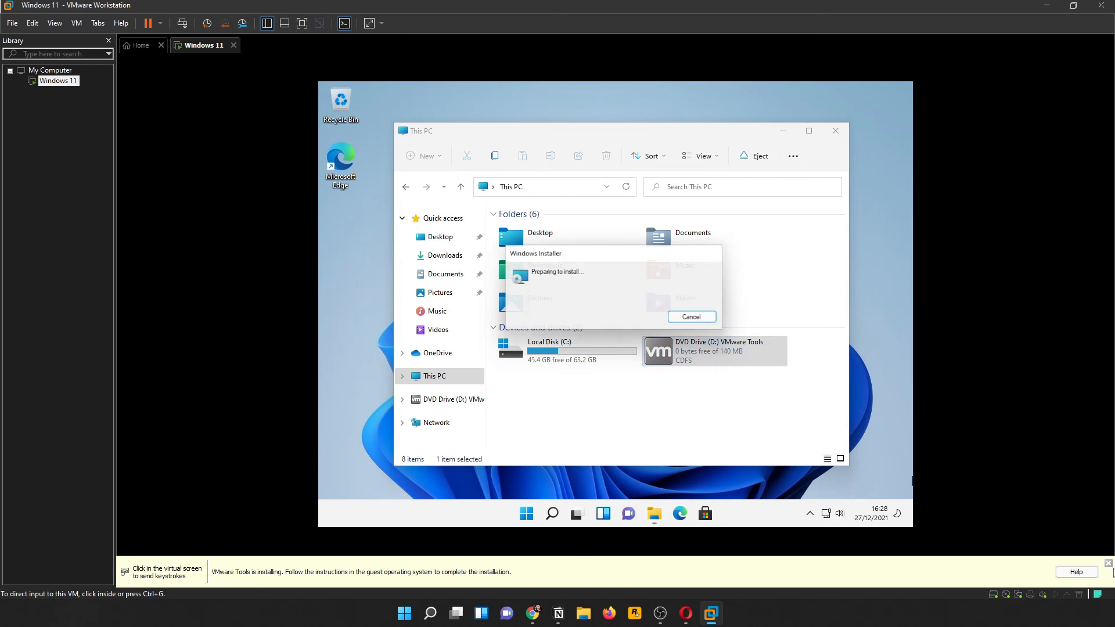
left_click(1108, 564)
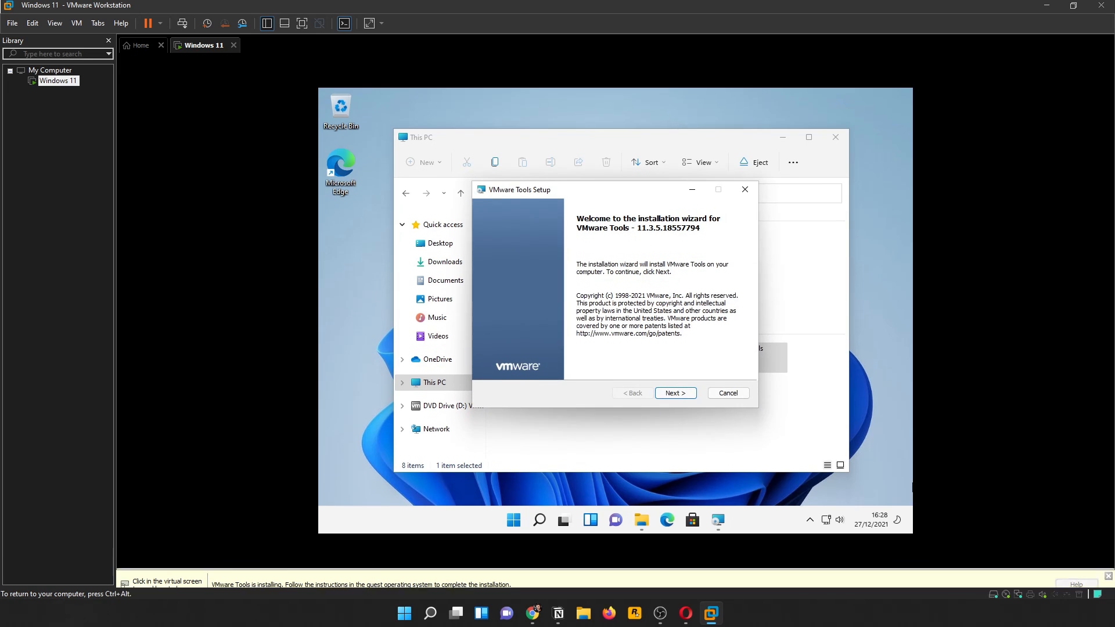
left_click(671, 406)
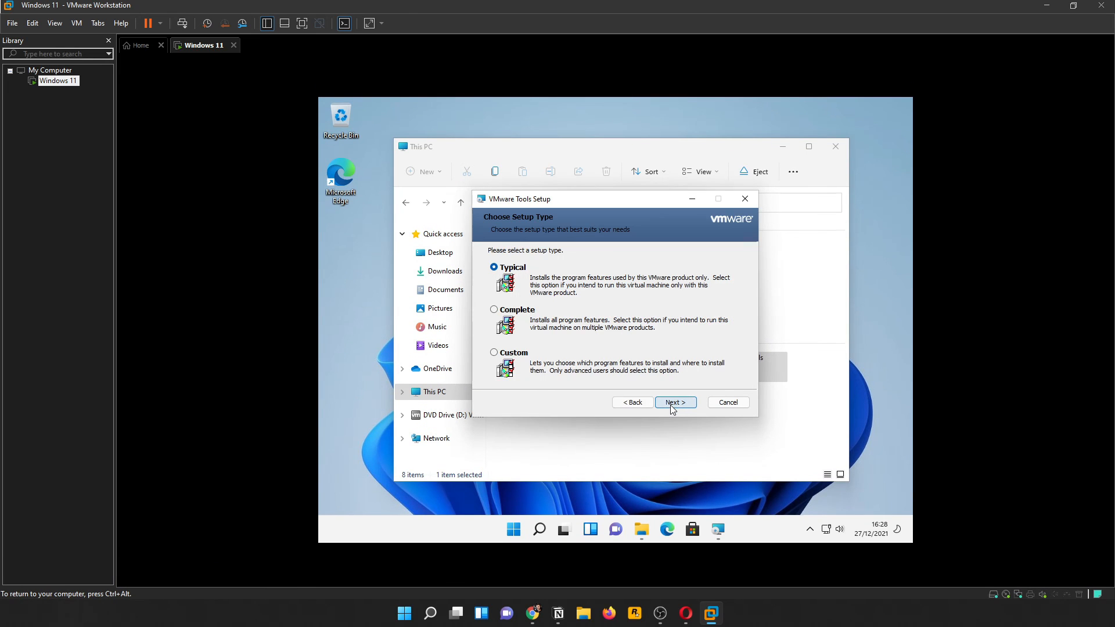
left_click(514, 310)
left_click(675, 402)
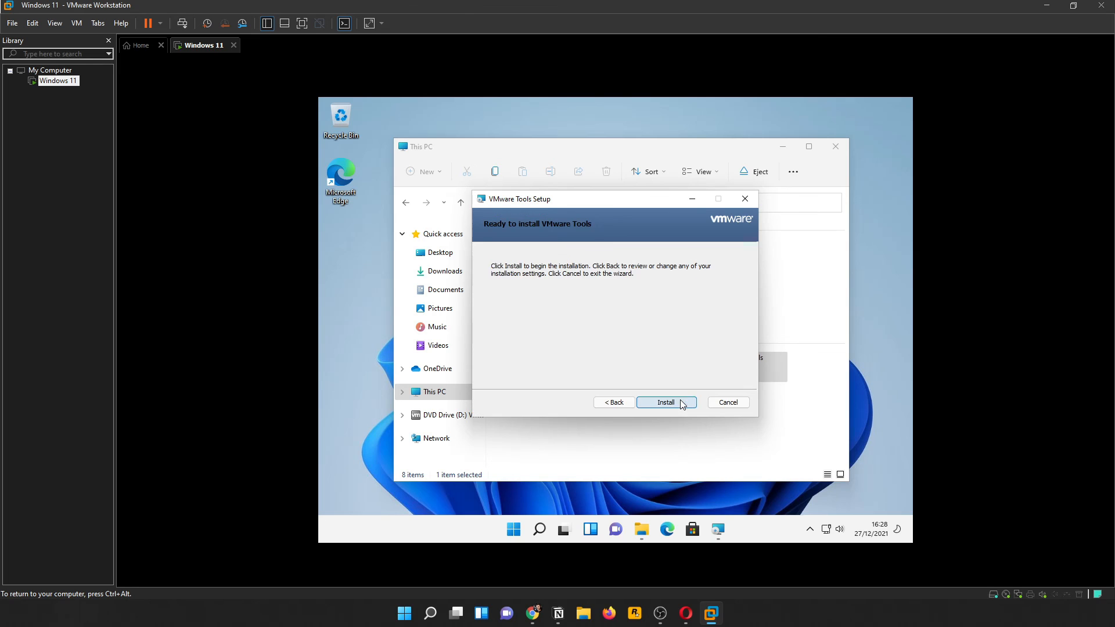
left_click(678, 401)
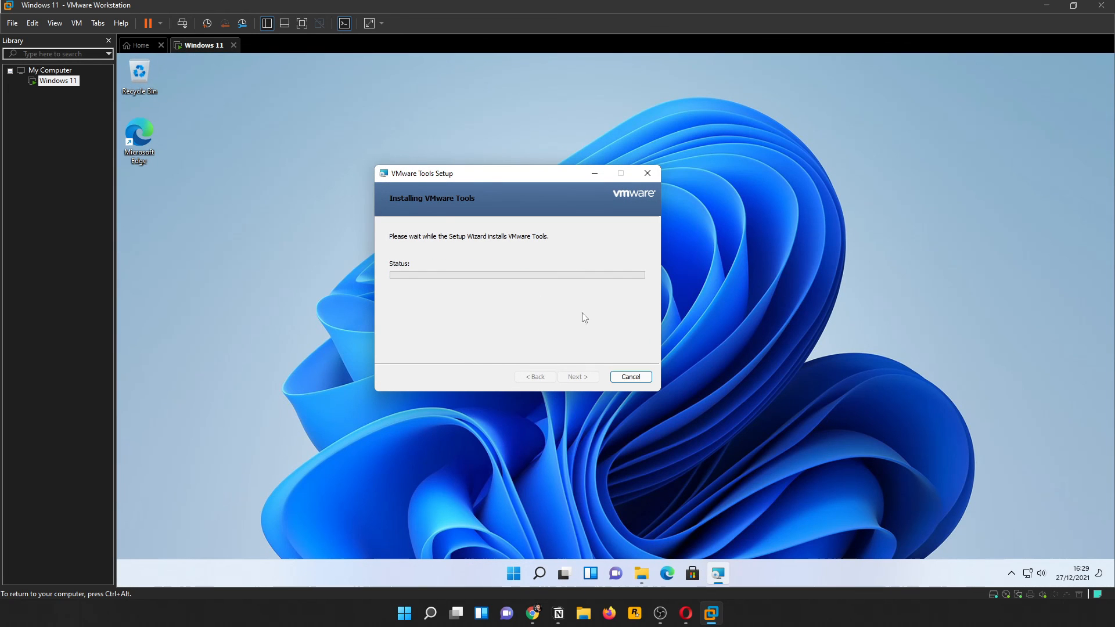
Show the virtual machine in full screen, finish the VMware Tools setup, and decline the immediate restart.
left_click(302, 23)
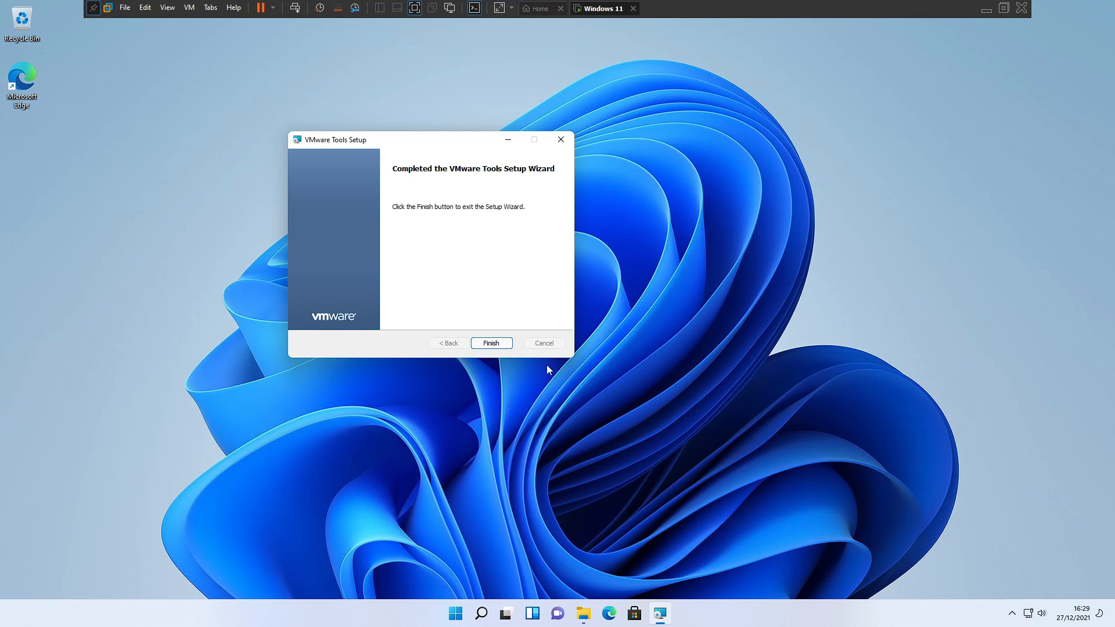
left_click(497, 343)
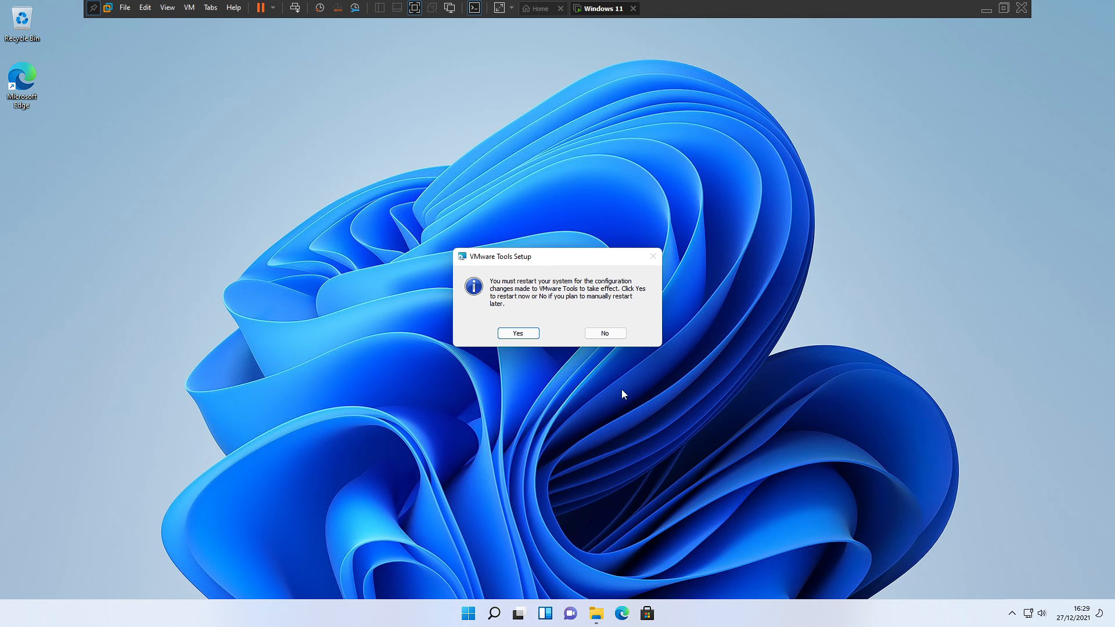
left_click(604, 334)
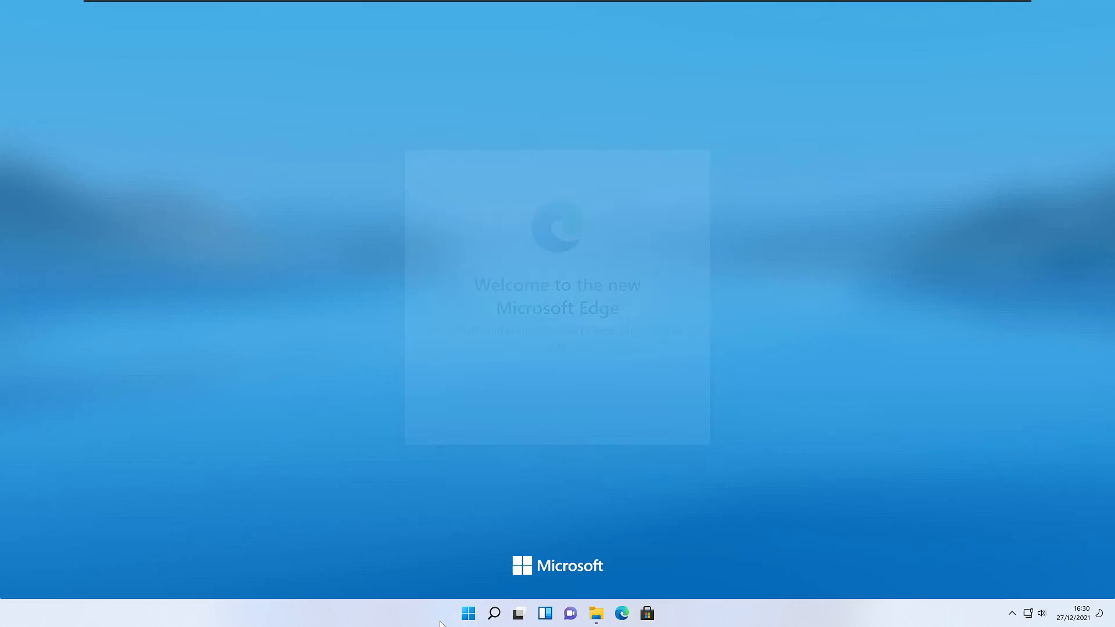
Browse the Documents and Pictures folders in the guest's File Explorer, close it, and open the Start menu.
left_click(595, 614)
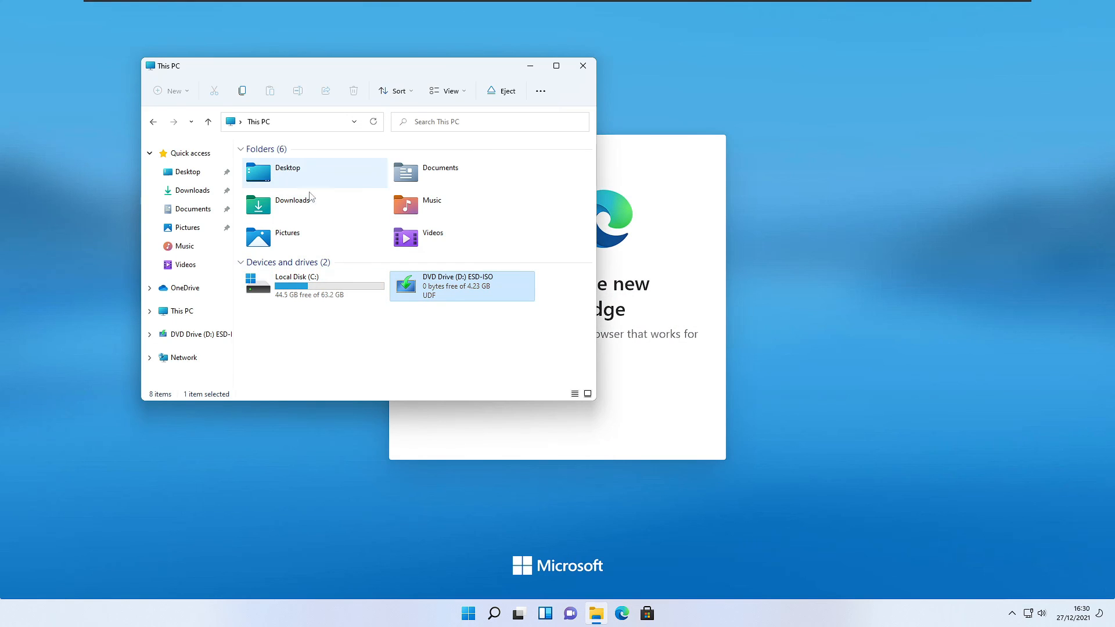
left_click(432, 206)
double_click(432, 172)
left_click(153, 121)
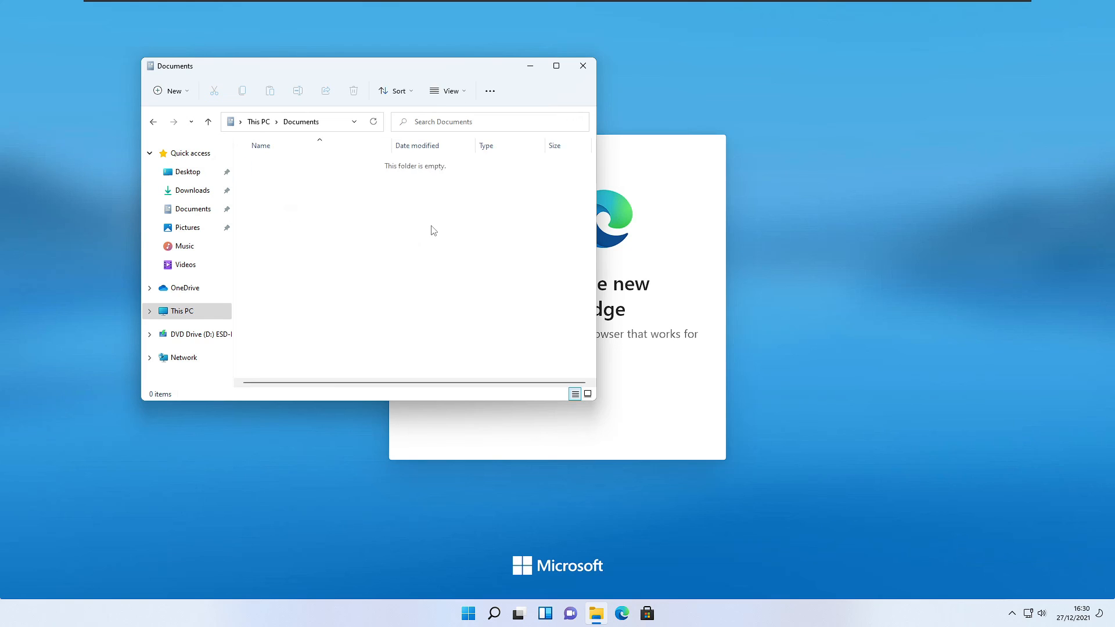
left_click(210, 229)
left_click(583, 67)
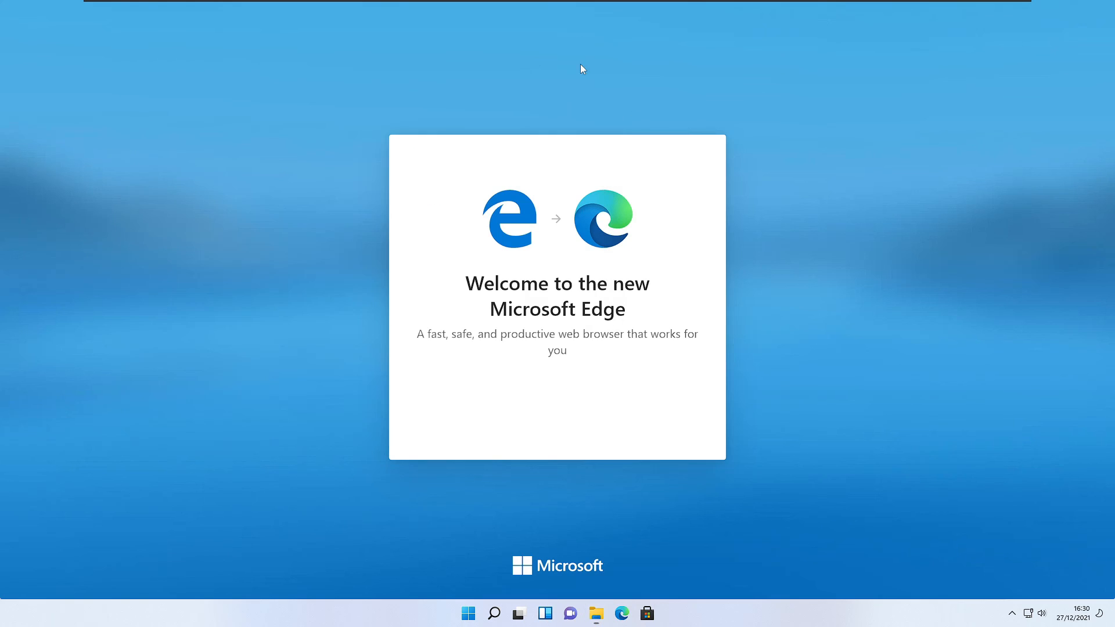
left_click(468, 613)
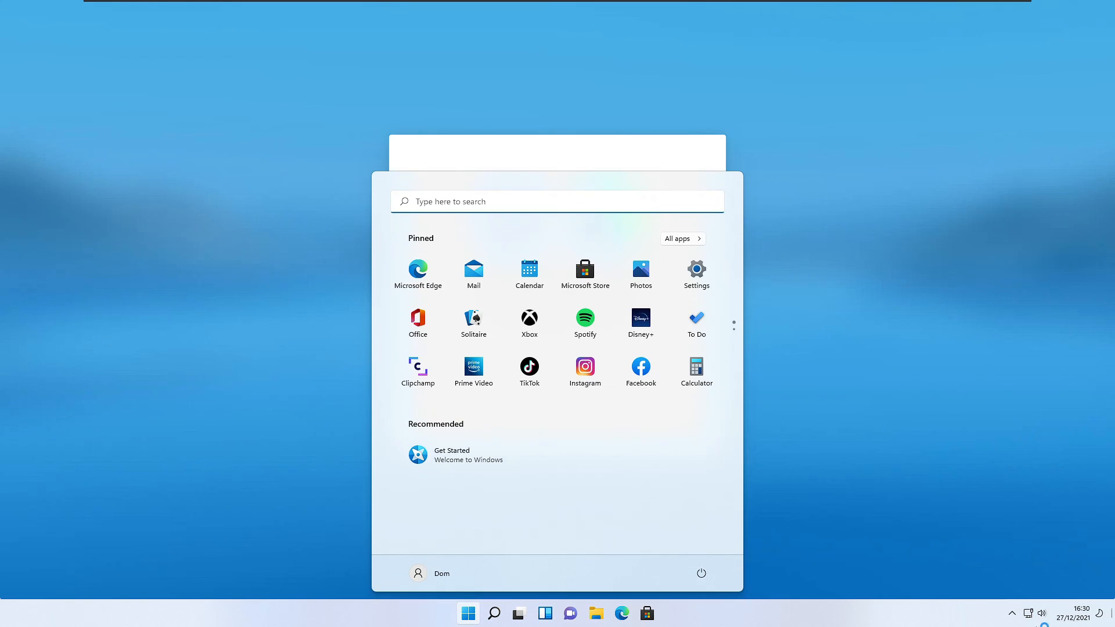